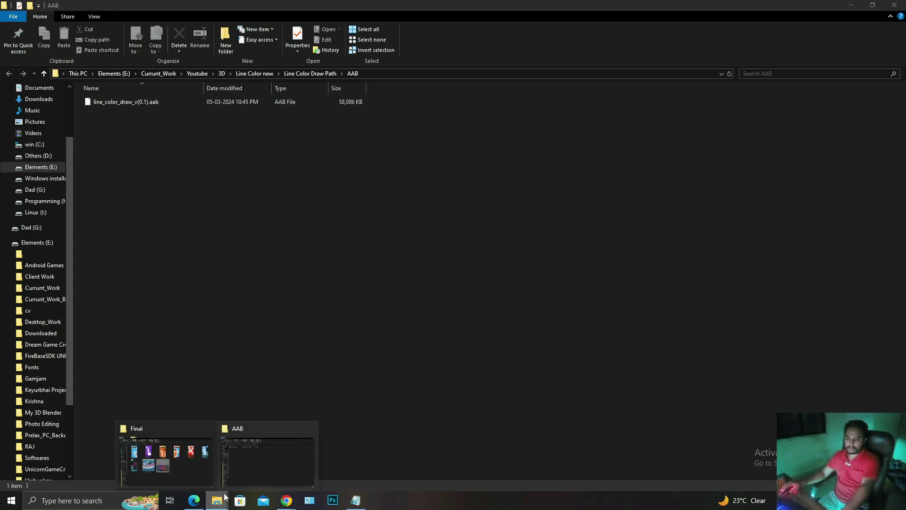
# Step: Check the game images folder, description notes and policy post, then show the Play Console home page
pyautogui.click(187, 460)
pyautogui.click(346, 496)
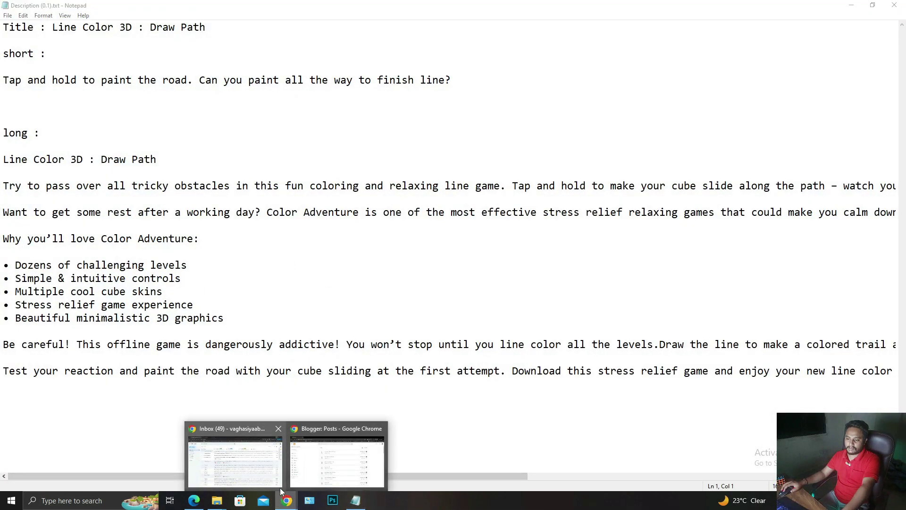
pyautogui.click(319, 467)
pyautogui.moveTo(515, 154)
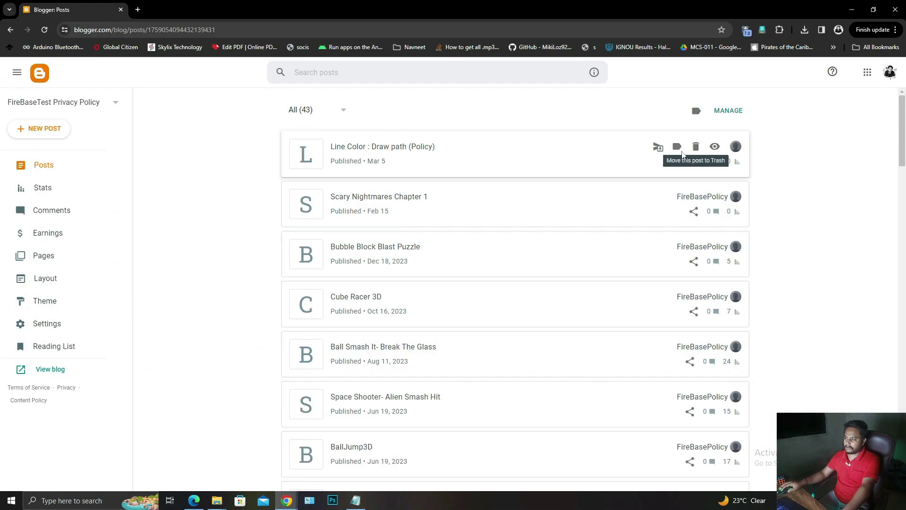
pyautogui.click(693, 162)
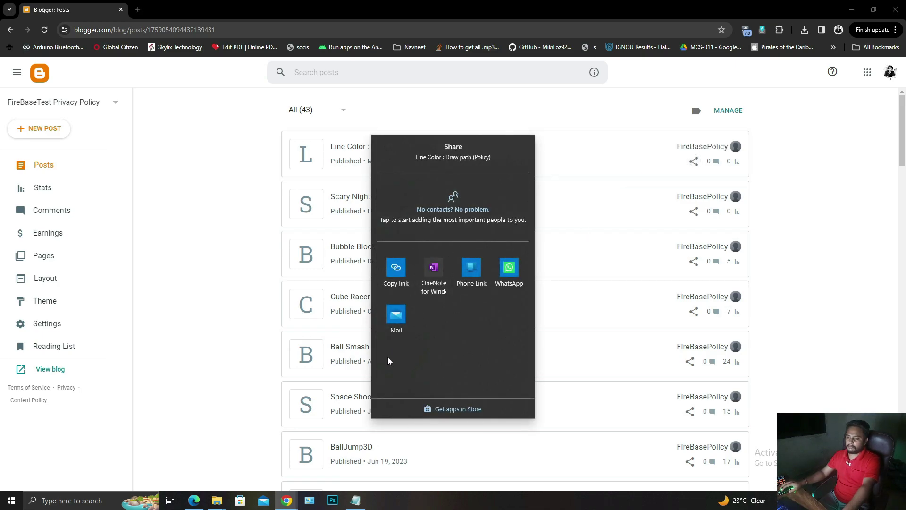
pyautogui.click(197, 505)
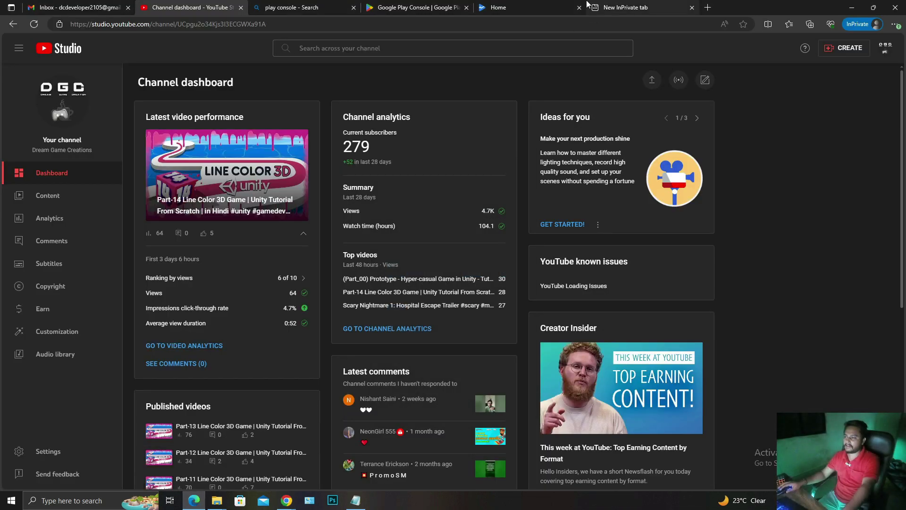
pyautogui.click(513, 6)
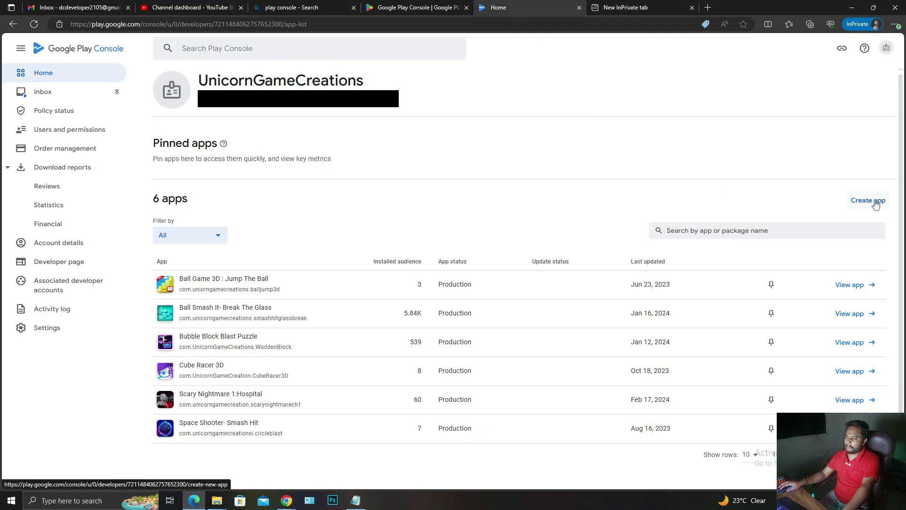
# Step: Start a new app named 'Line Color 3D : Draw Path', copying the title from the notes
pyautogui.click(853, 199)
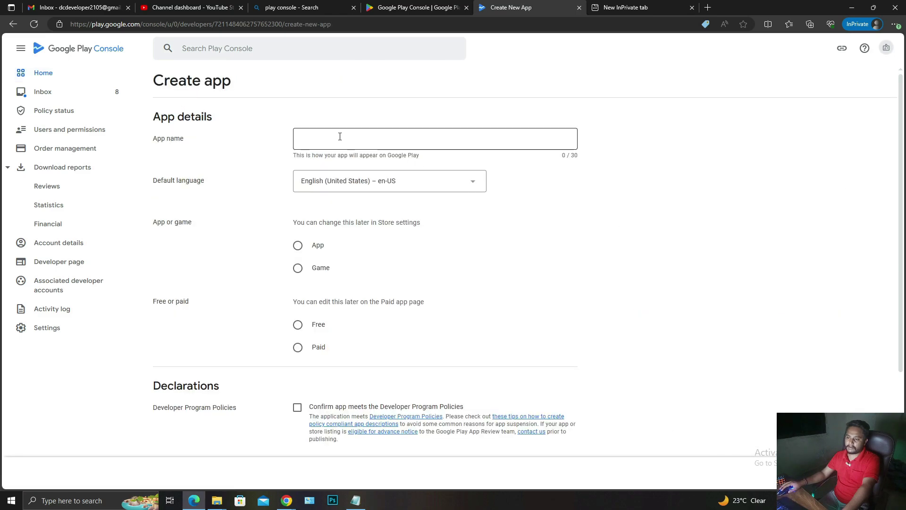
pyautogui.click(355, 500)
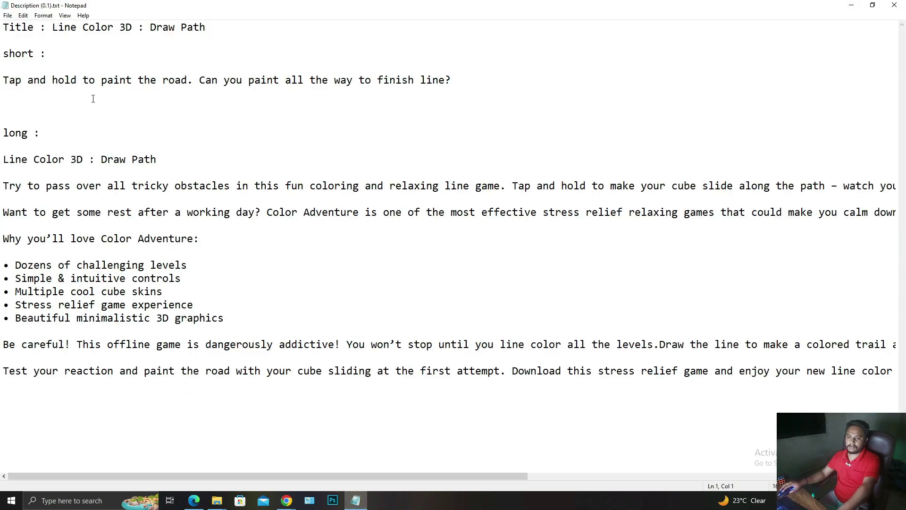
pyautogui.moveTo(205, 27); pyautogui.dragTo(52, 27)
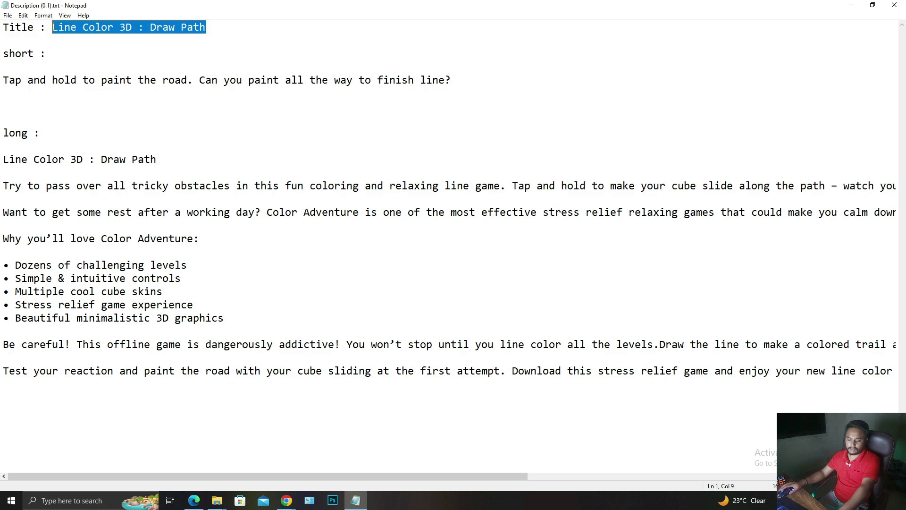
pyautogui.hotkey('ctrl', 'c')
pyautogui.hotkey('alt', 'Tab')
pyautogui.hotkey('ctrl', 'v')
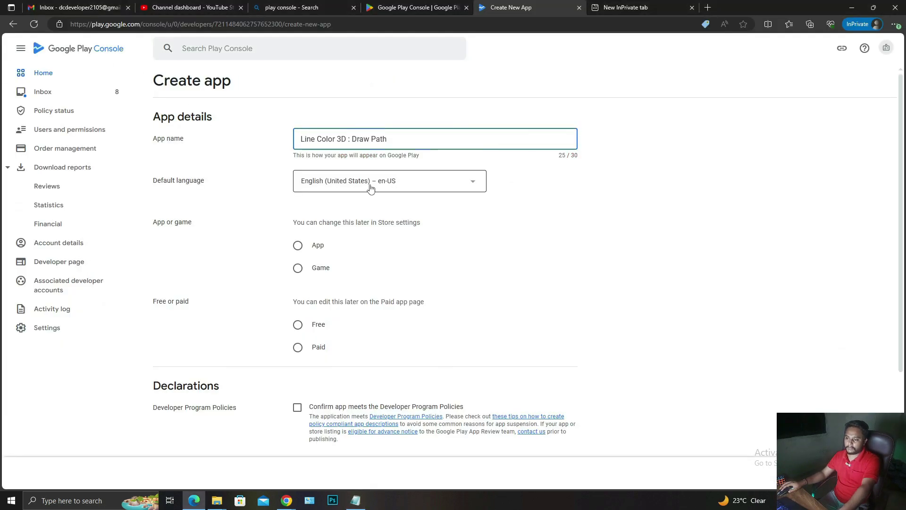
# Step: Mark the app as a free game and accept the policy and US export declarations
pyautogui.click(298, 268)
pyautogui.scroll(-1, 299, 283)
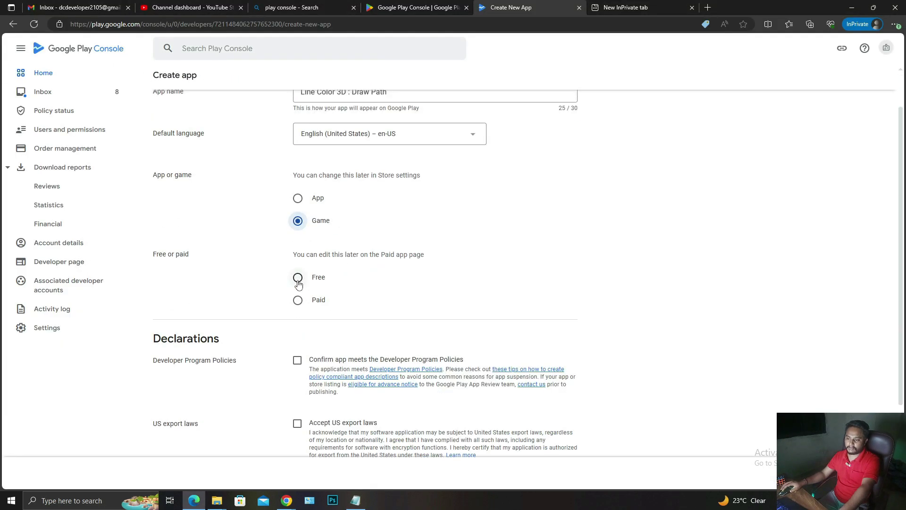
pyautogui.click(298, 279)
pyautogui.scroll(-2, 312, 331)
pyautogui.click(297, 308)
pyautogui.click(297, 372)
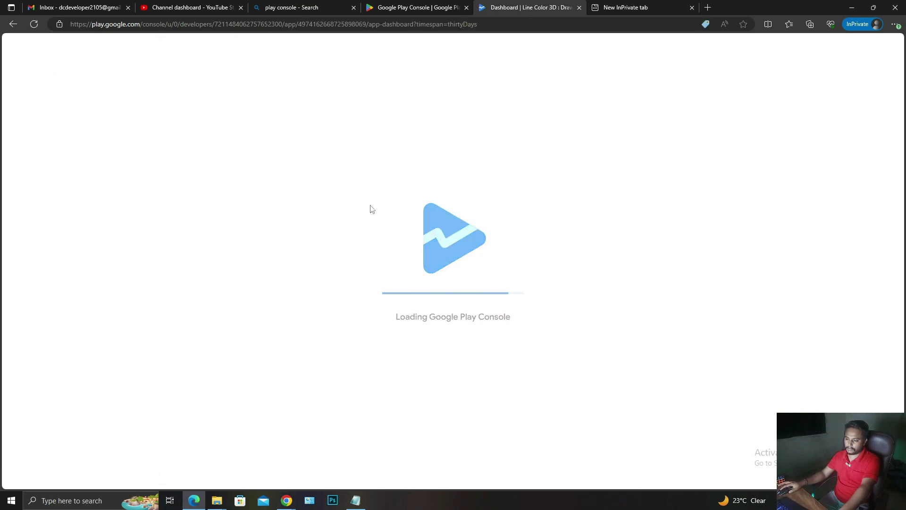
# Step: Expand the dashboard's setup tasks and open the privacy policy task
pyautogui.scroll(-2, 255, 236)
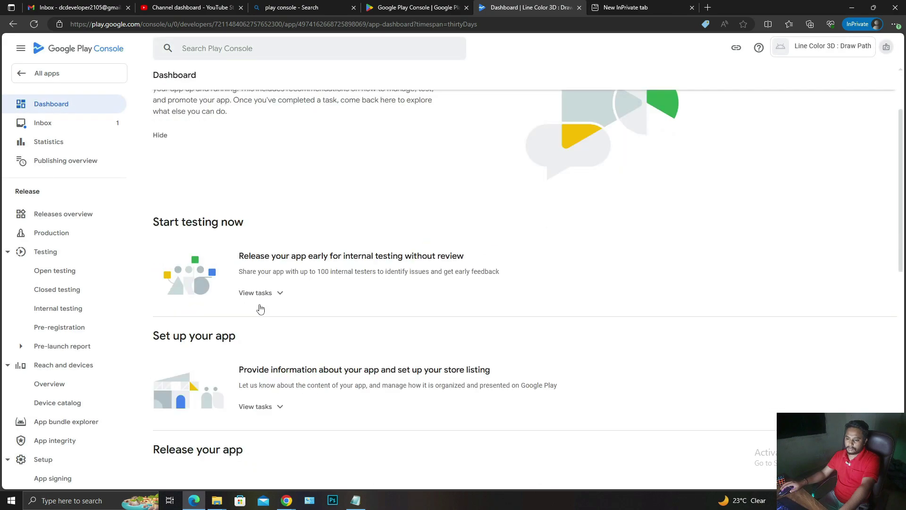
pyautogui.scroll(-2, 260, 309)
pyautogui.click(266, 315)
pyautogui.scroll(-1, 280, 325)
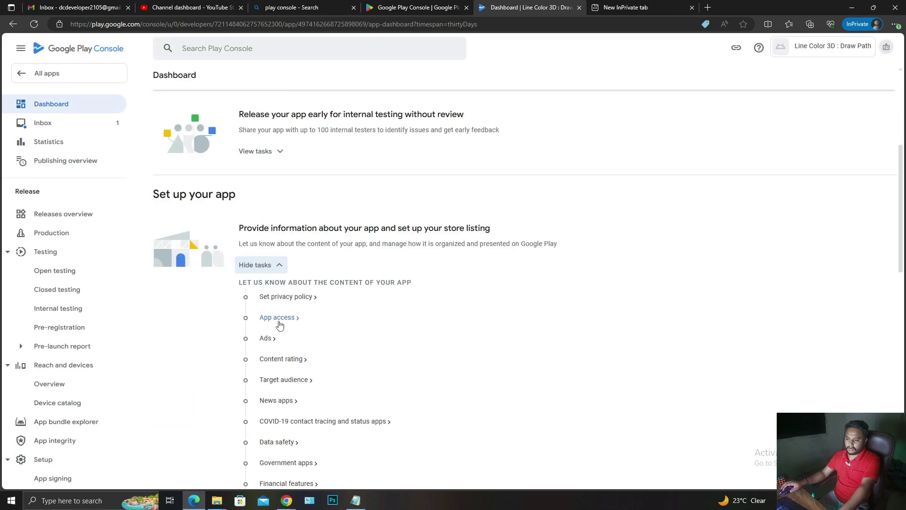
pyautogui.click(288, 297)
# Step: Save the Line Color policy post's Blogger link as the privacy policy URL
pyautogui.hotkey('alt', 'Tab')
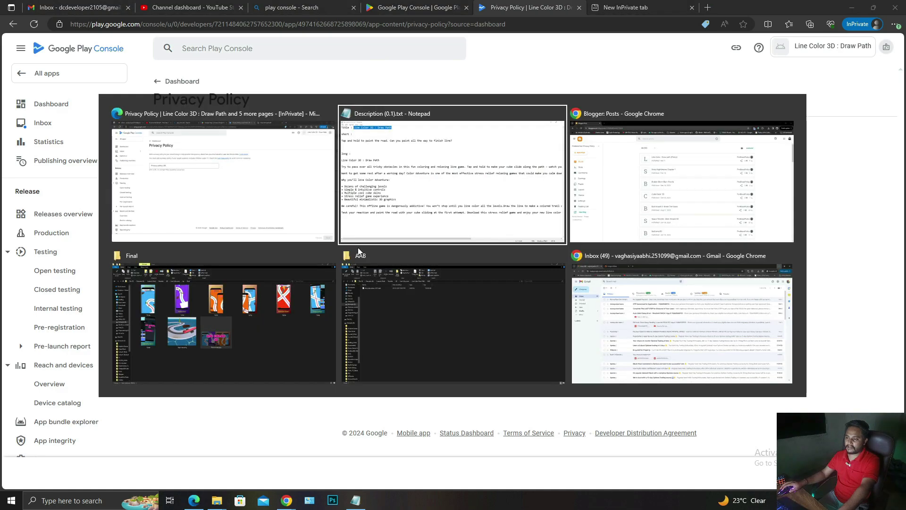
pyautogui.hotkey('alt', 'Tab')
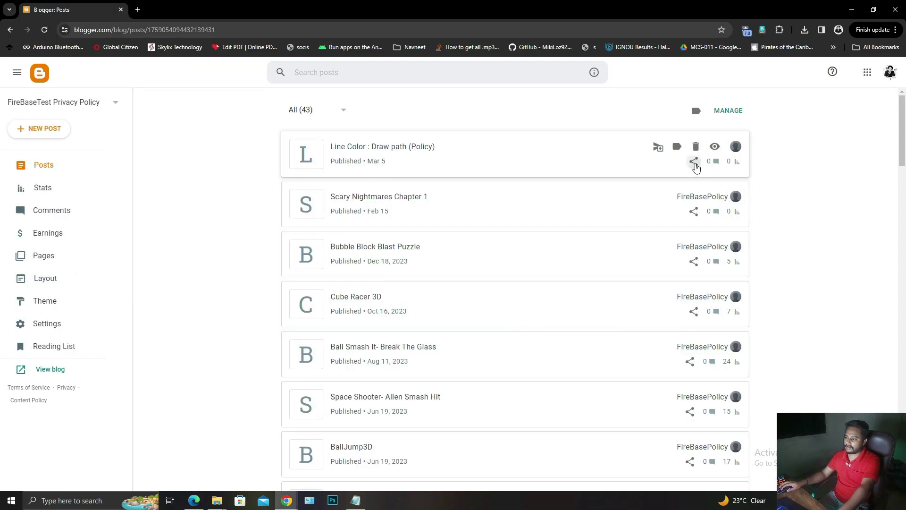
pyautogui.click(695, 164)
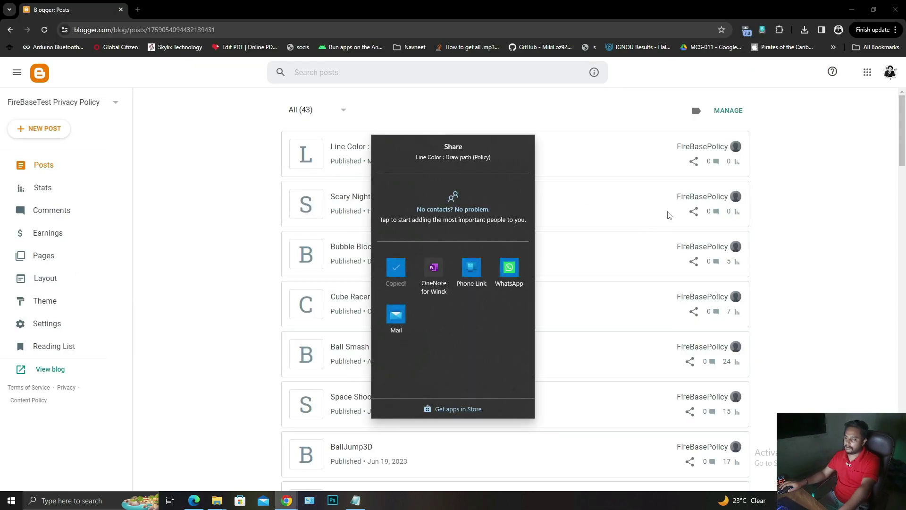
pyautogui.hotkey('alt', 'Tab')
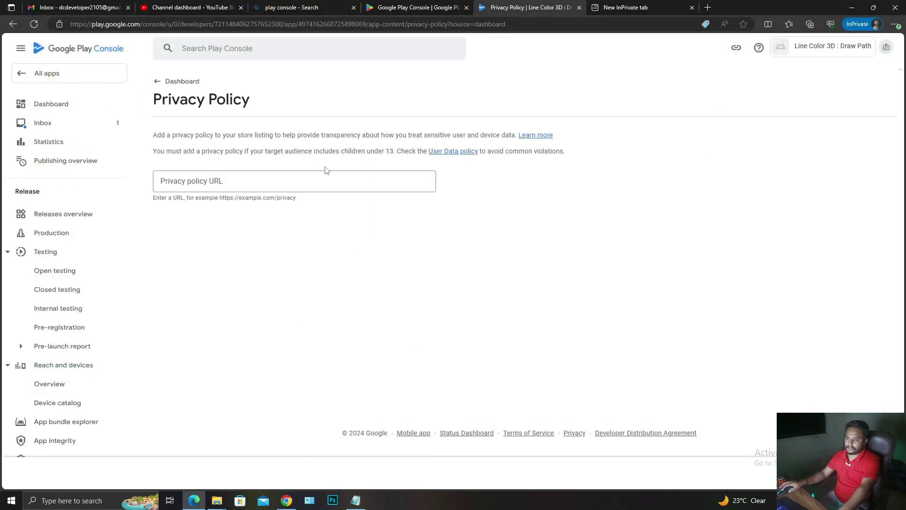
pyautogui.click(313, 180)
pyautogui.hotkey('ctrl', 'v')
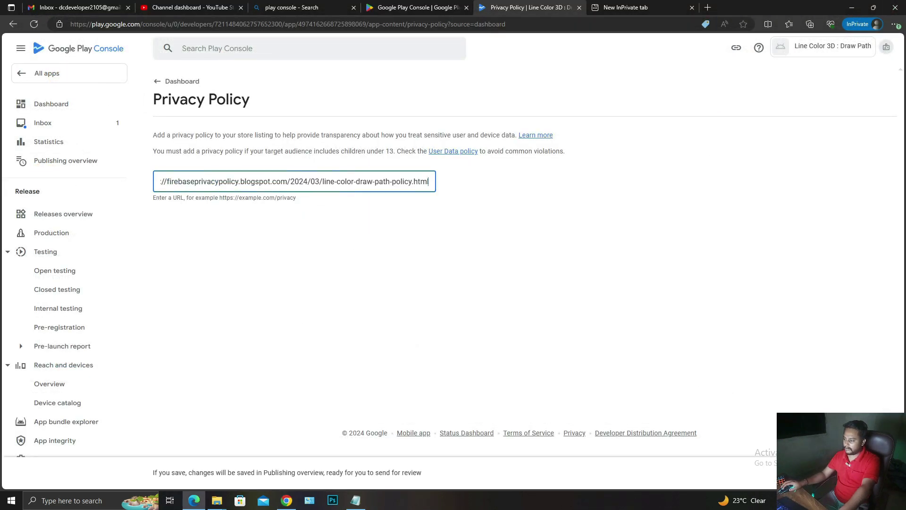
pyautogui.click(875, 472)
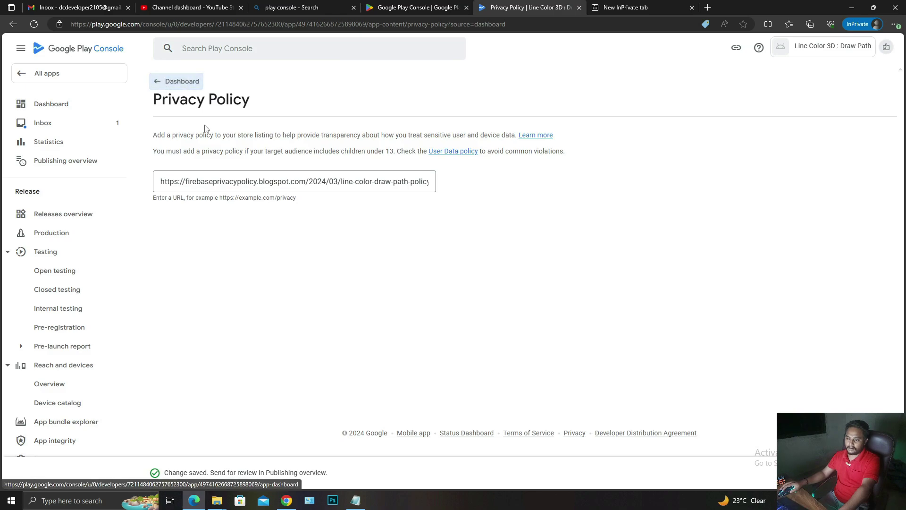
pyautogui.scroll(-1, 284, 282)
pyautogui.scroll(-1, 285, 282)
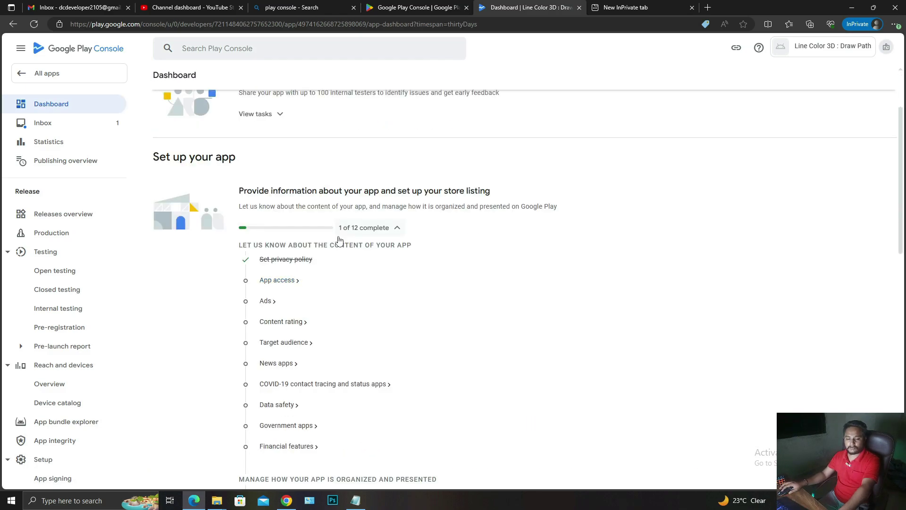
# Step: Declare in App access that all functionality is available without restrictions
pyautogui.click(277, 280)
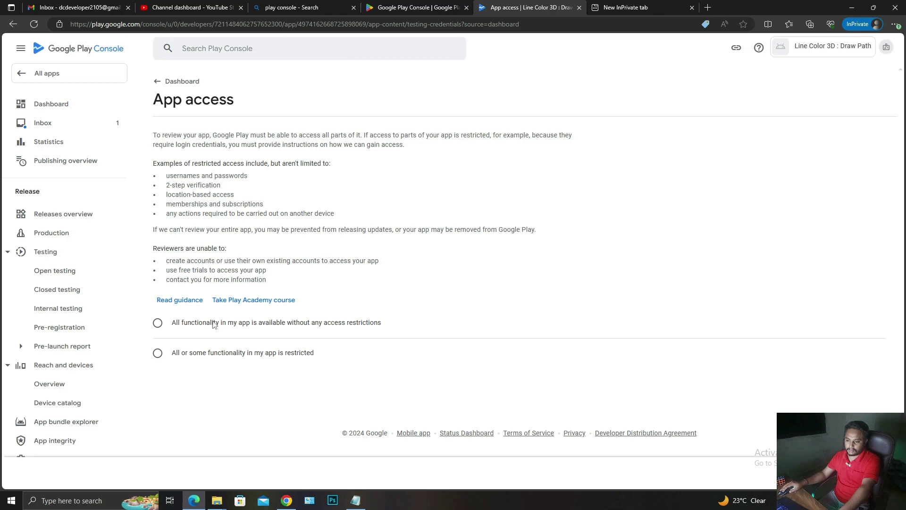
pyautogui.click(214, 323)
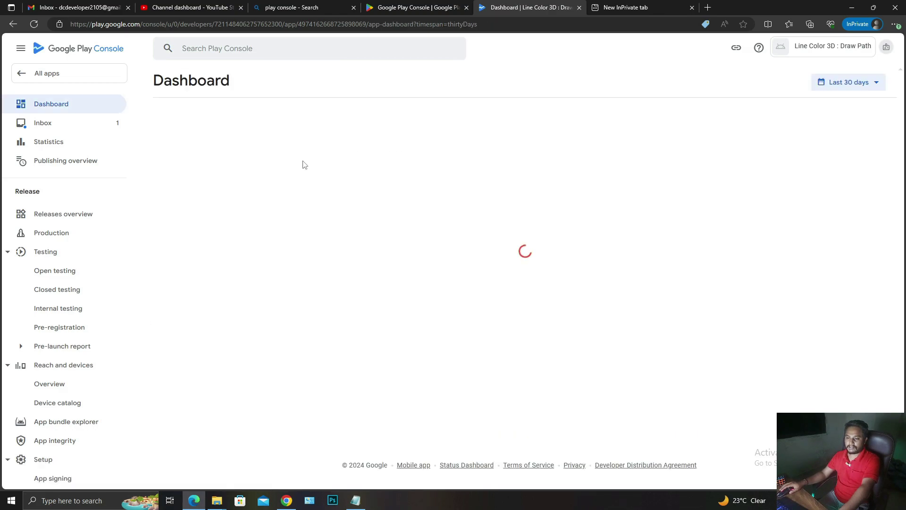
pyautogui.scroll(-2, 278, 273)
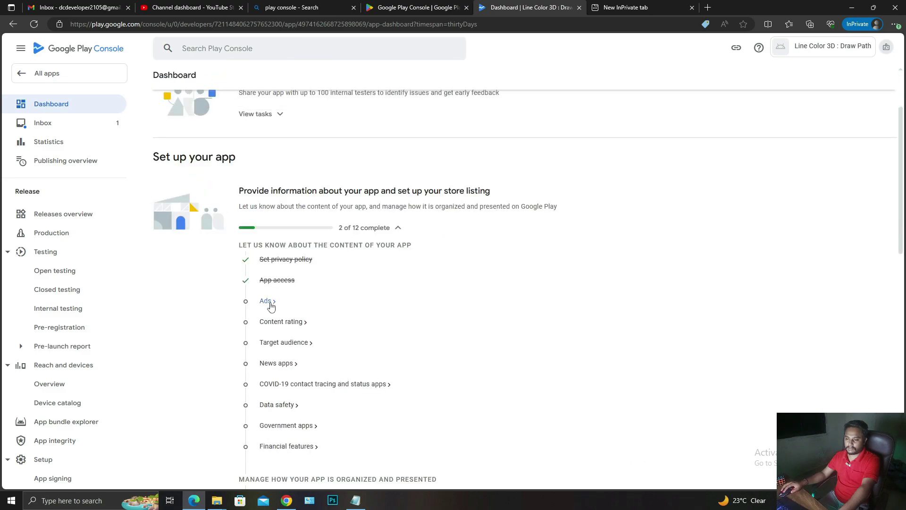
# Step: Declare and save that the app contains ads, then go to the content rating task
pyautogui.click(267, 300)
pyautogui.click(298, 190)
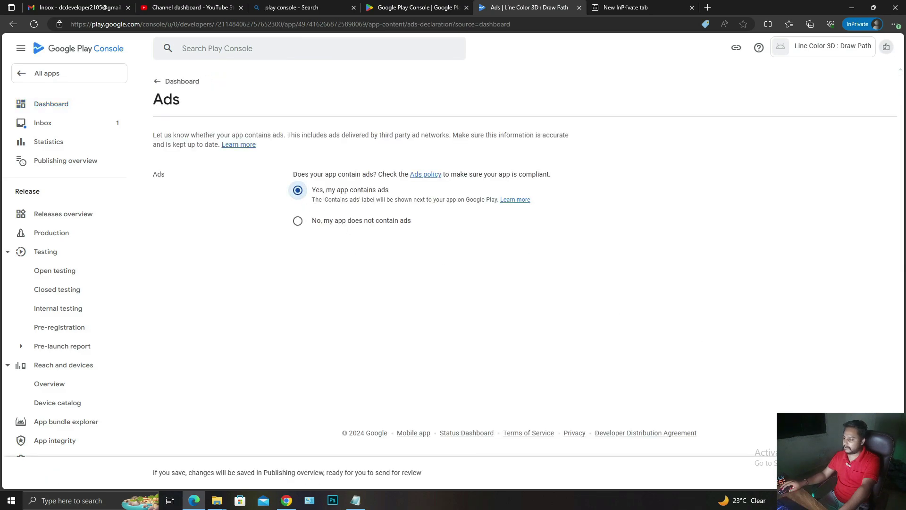
pyautogui.click(877, 472)
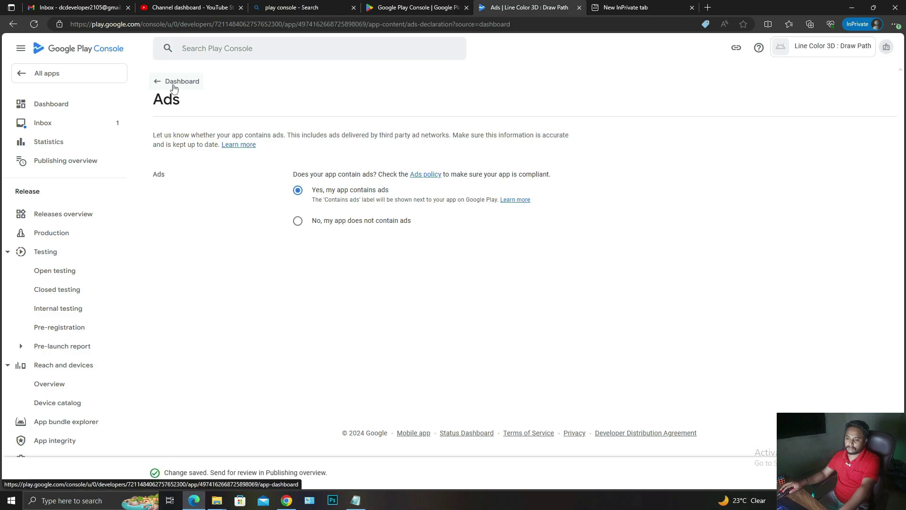
pyautogui.hotkey('alt', 'Left')
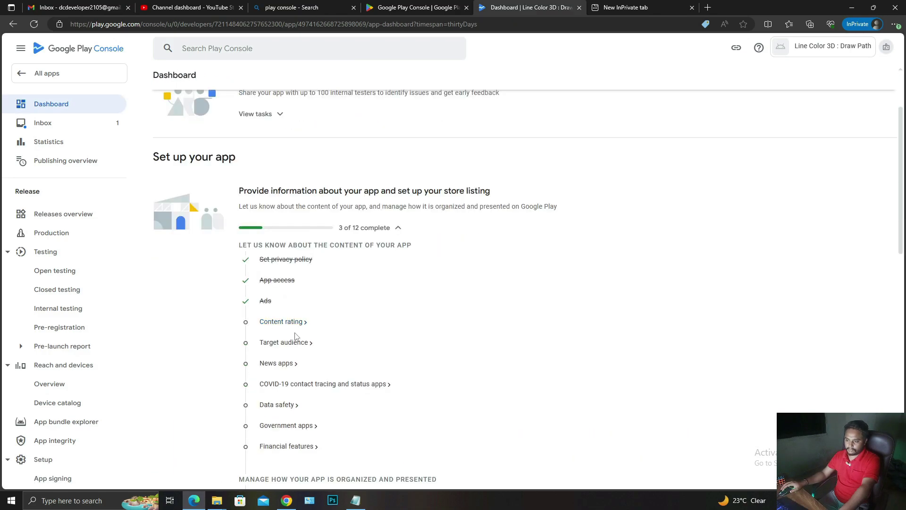
pyautogui.click(302, 326)
# Step: Enter the contact email address and choose Game as the app category
pyautogui.click(202, 255)
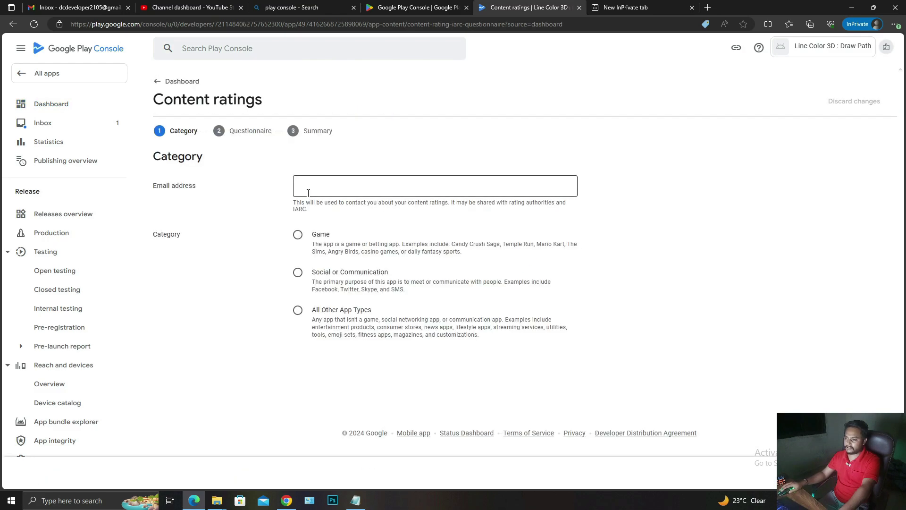
pyautogui.click(305, 189)
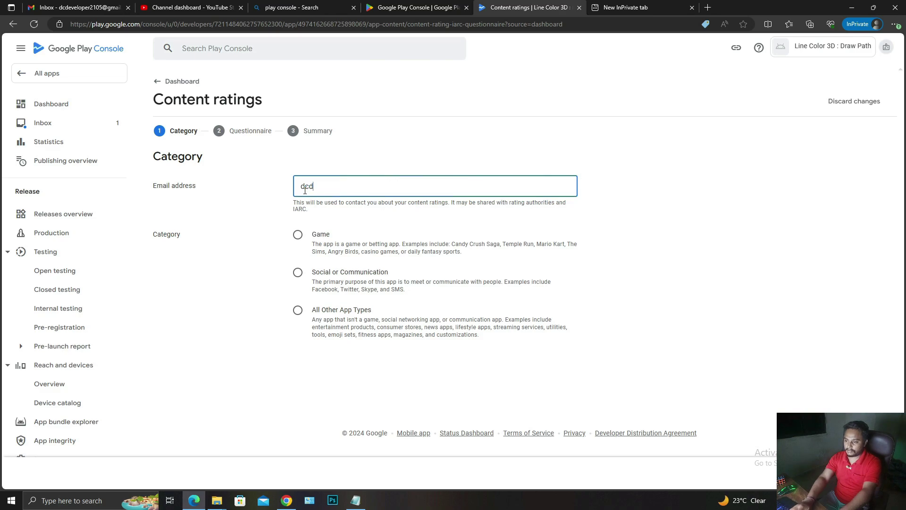
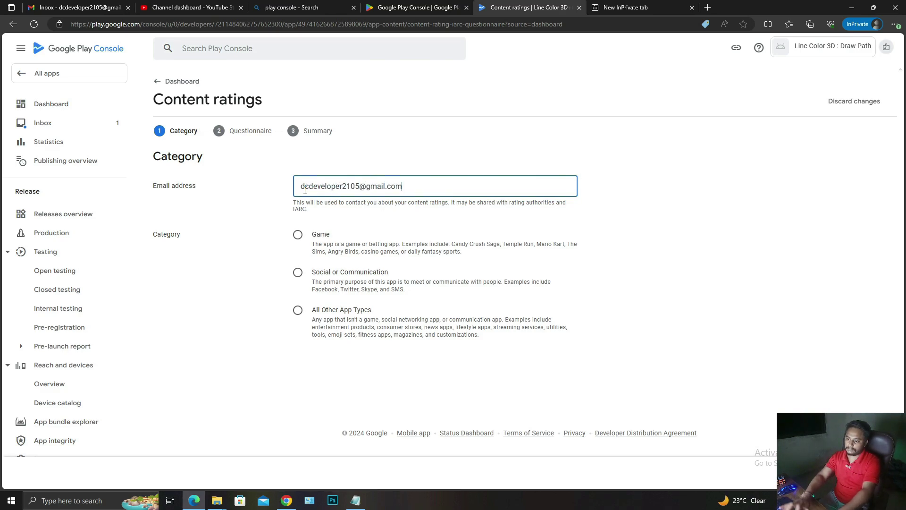
pyautogui.click(297, 235)
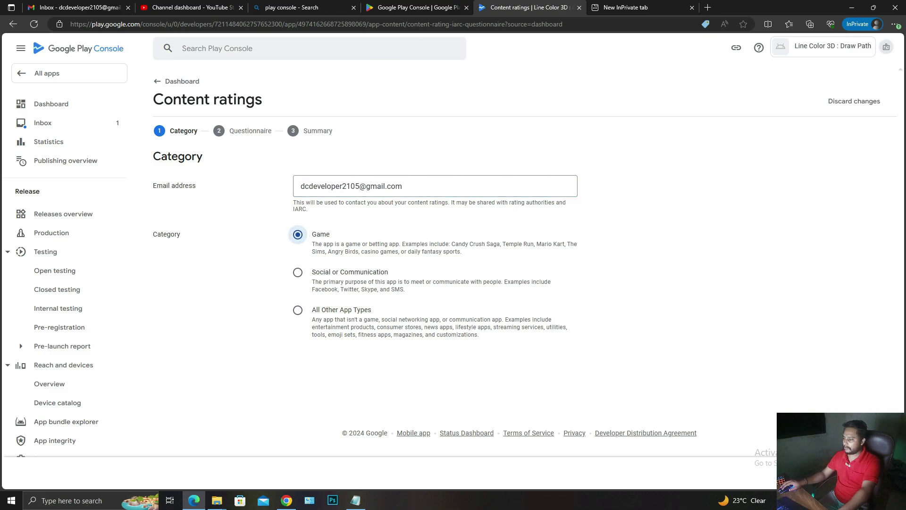
pyautogui.click(873, 472)
# Step: Answer No to violence, fear, sexuality, gambling, language, controlled substance and crude humor questions
pyautogui.click(199, 233)
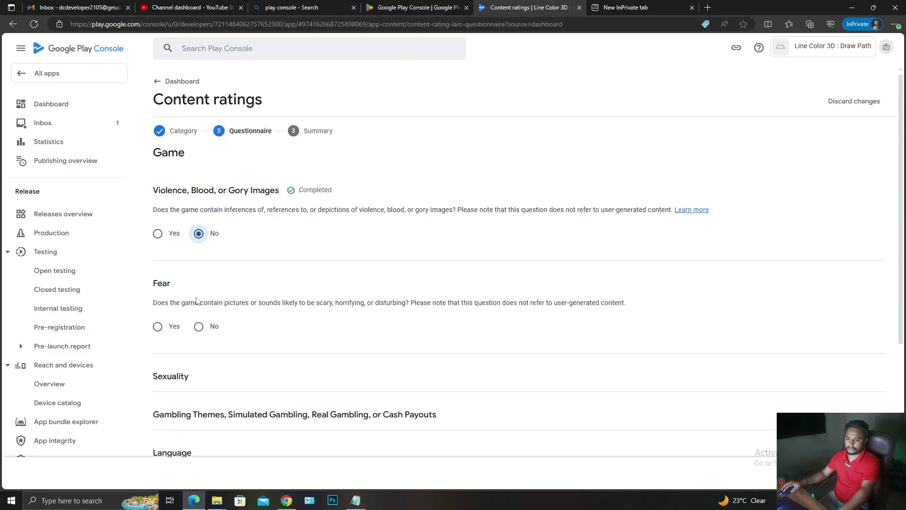
pyautogui.click(199, 324)
pyautogui.scroll(-3, 200, 311)
pyautogui.click(199, 277)
pyautogui.scroll(-1, 208, 307)
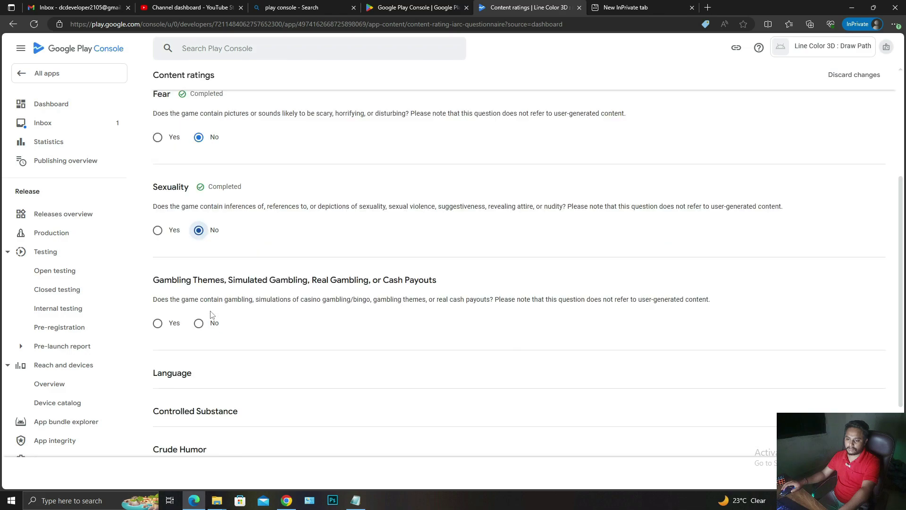
pyautogui.click(199, 320)
pyautogui.scroll(-2, 198, 321)
pyautogui.click(199, 322)
pyautogui.scroll(-2, 217, 323)
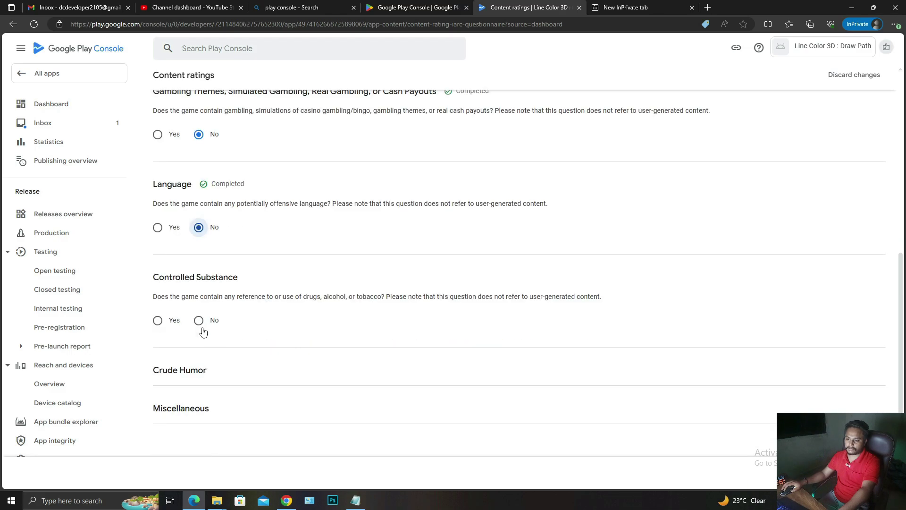
pyautogui.click(198, 321)
pyautogui.scroll(-1, 227, 314)
pyautogui.scroll(-1, 201, 320)
pyautogui.click(199, 319)
pyautogui.scroll(-2, 232, 306)
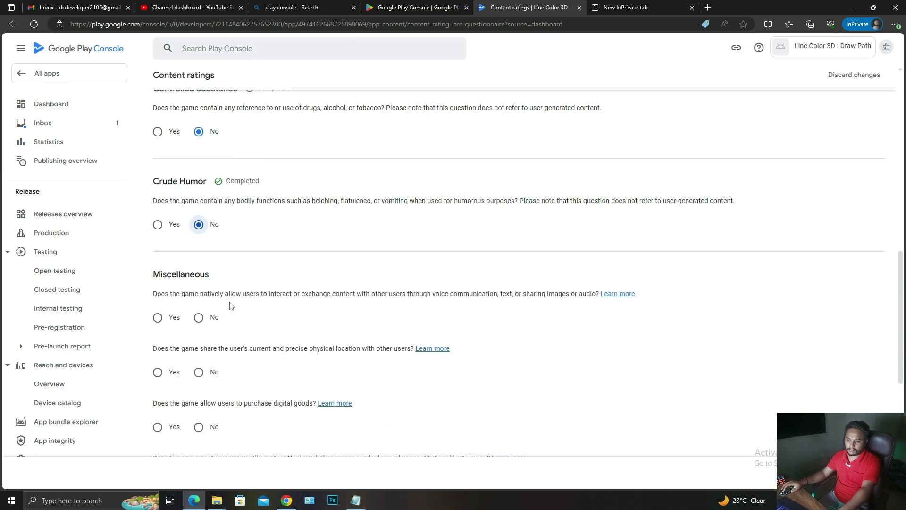
# Step: Answer No to user content, location sharing, digital purchases, Nazi symbols, Korean identity, crime and terrorism
pyautogui.click(199, 317)
pyautogui.scroll(-2, 196, 293)
pyautogui.click(199, 277)
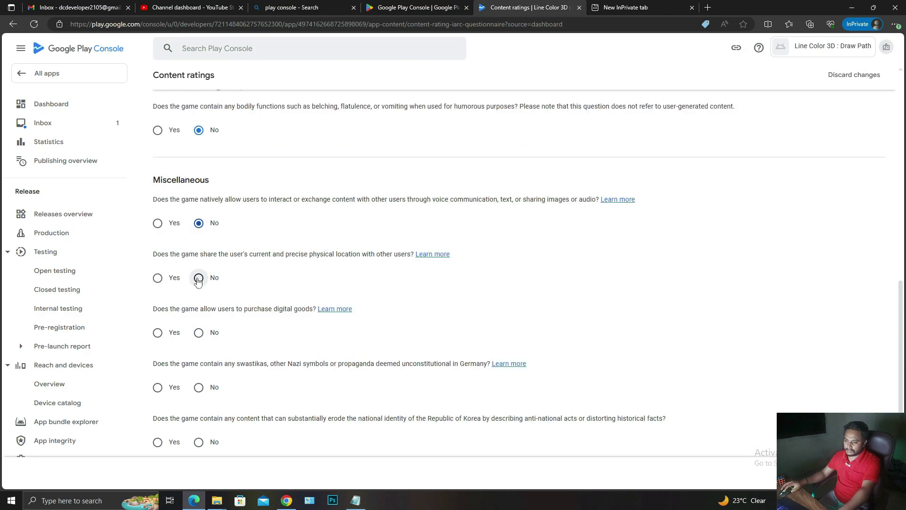
pyautogui.scroll(-1, 201, 293)
pyautogui.click(200, 283)
pyautogui.scroll(-2, 271, 270)
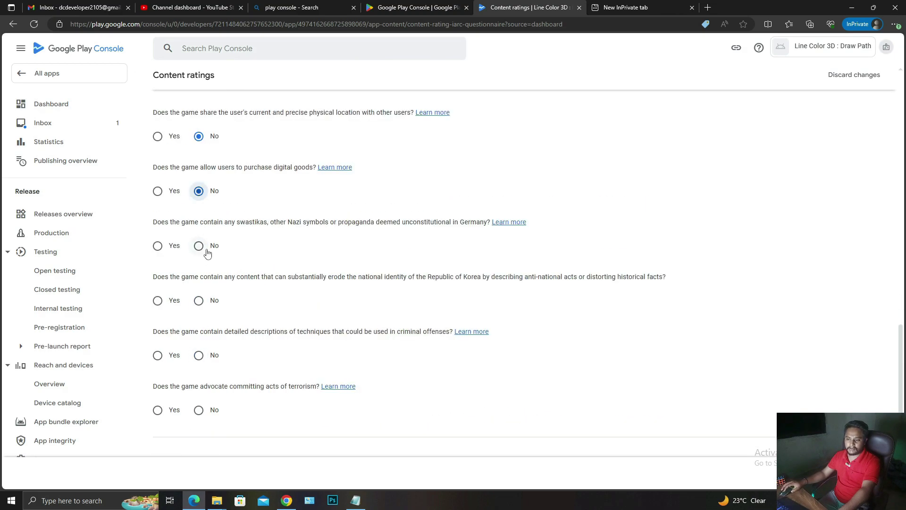
pyautogui.click(199, 245)
pyautogui.click(199, 300)
pyautogui.click(198, 354)
pyautogui.scroll(-2, 206, 362)
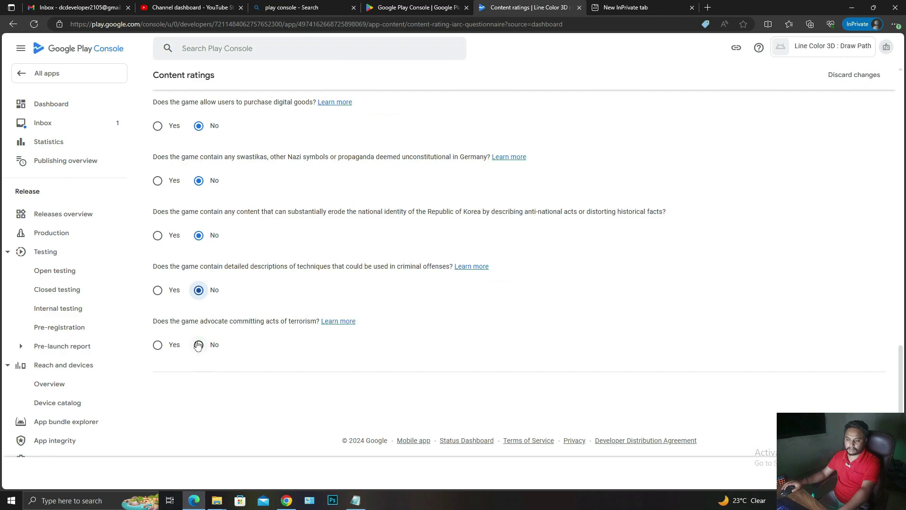
pyautogui.click(199, 345)
# Step: Save the answers, submit the content rating, and return to the dashboard
pyautogui.click(868, 472)
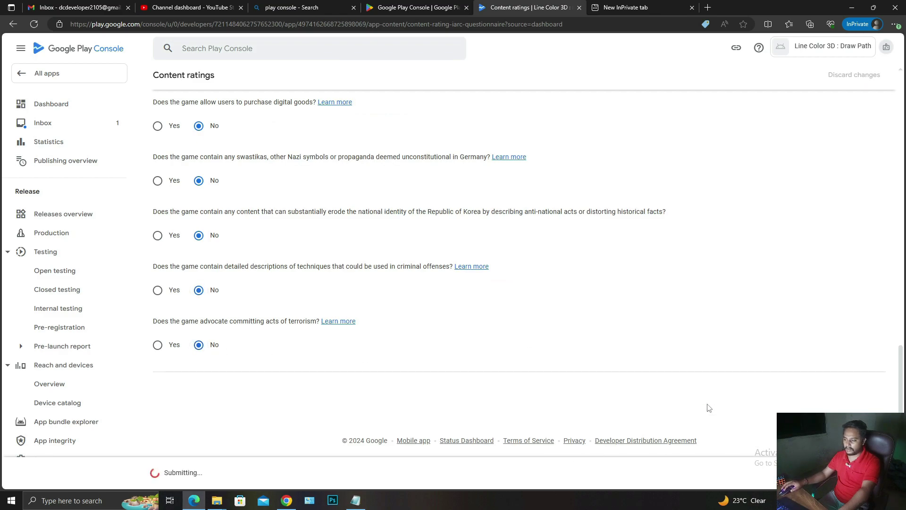
pyautogui.click(887, 472)
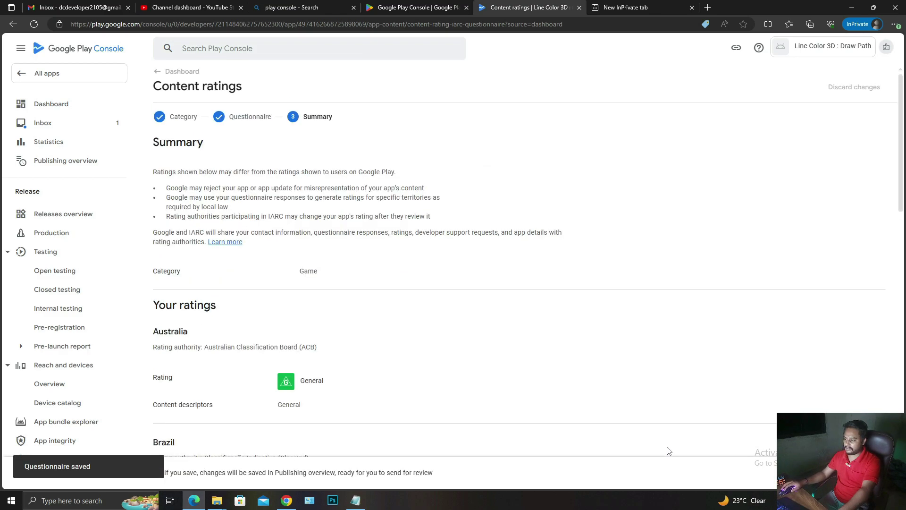
pyautogui.click(887, 472)
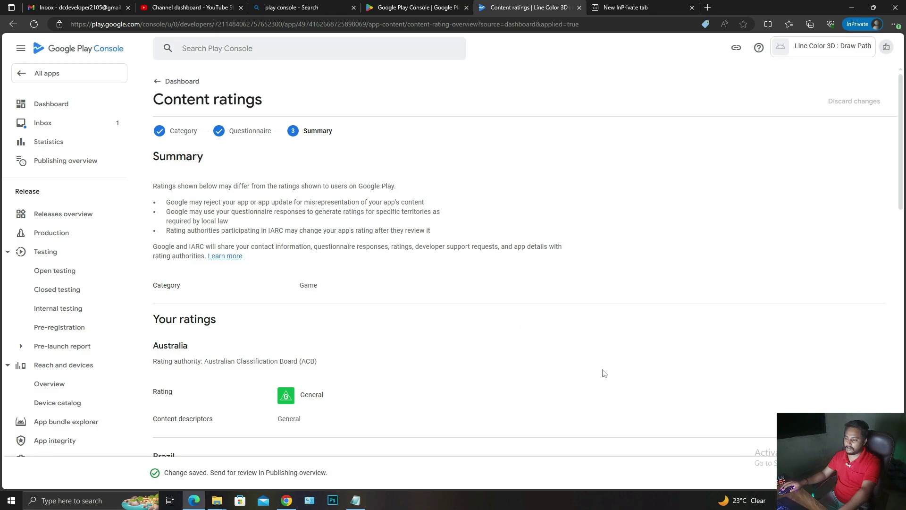
pyautogui.click(56, 108)
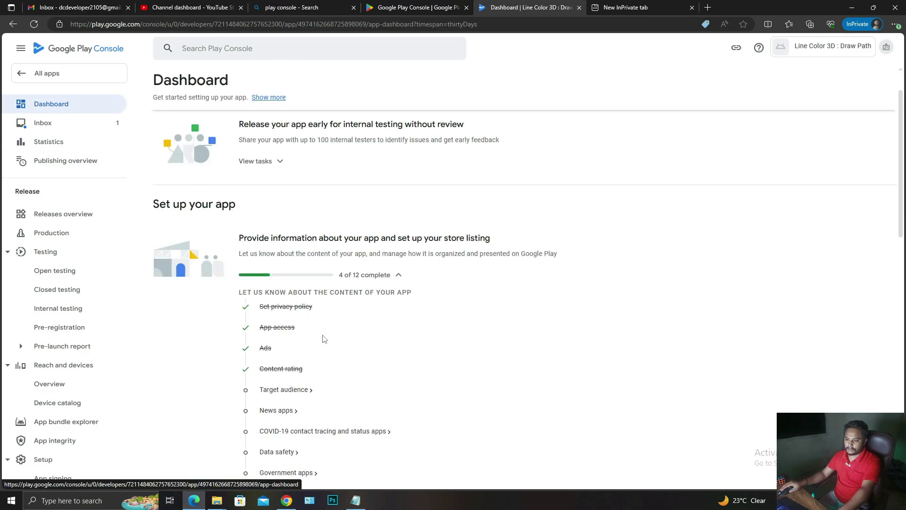
# Step: Set the target audience to 18 and over, noting the listing may appeal to children, and save
pyautogui.scroll(-1, 324, 338)
pyautogui.click(282, 344)
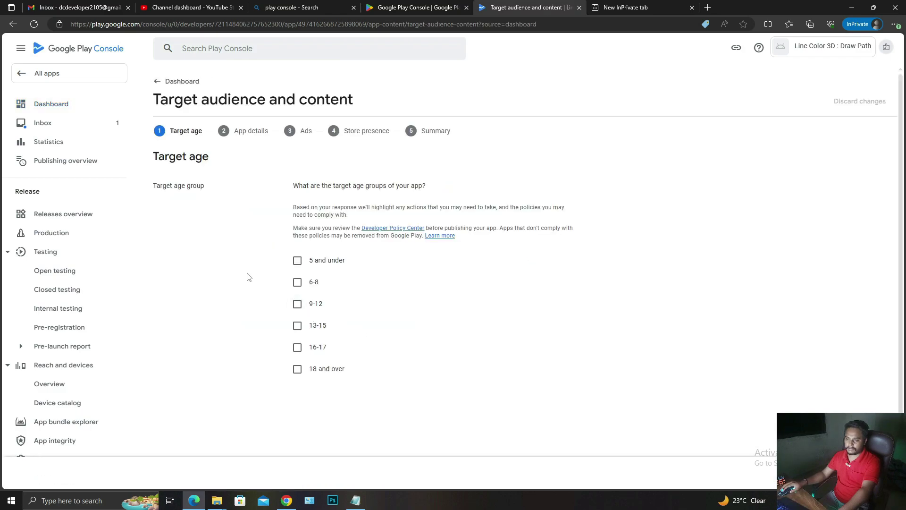
pyautogui.click(297, 367)
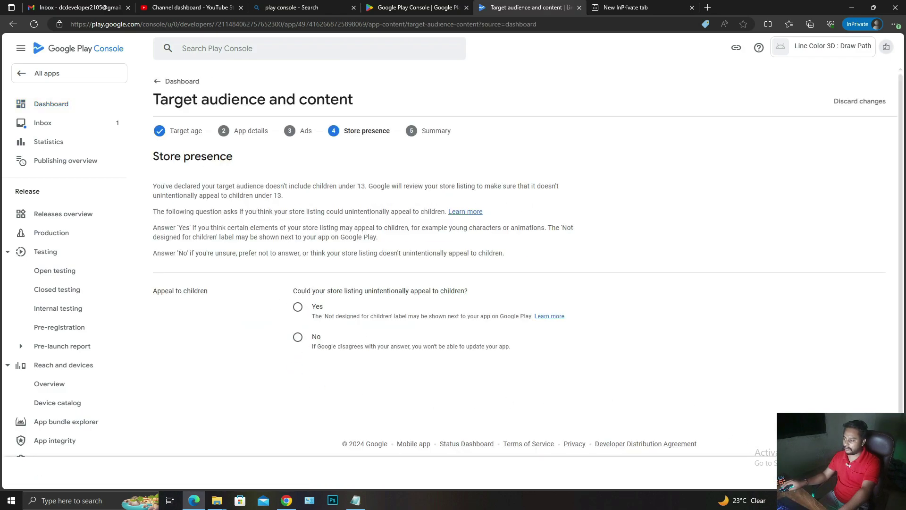
pyautogui.click(308, 312)
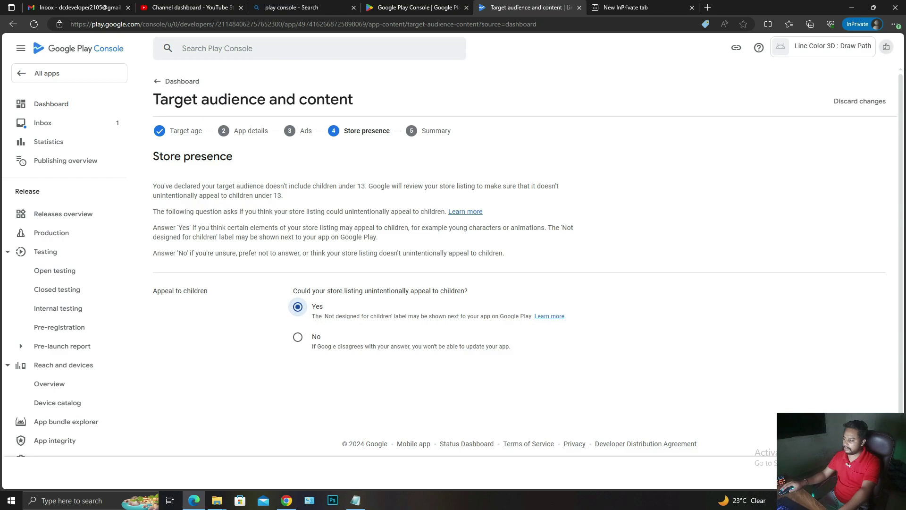
pyautogui.click(870, 472)
pyautogui.click(870, 473)
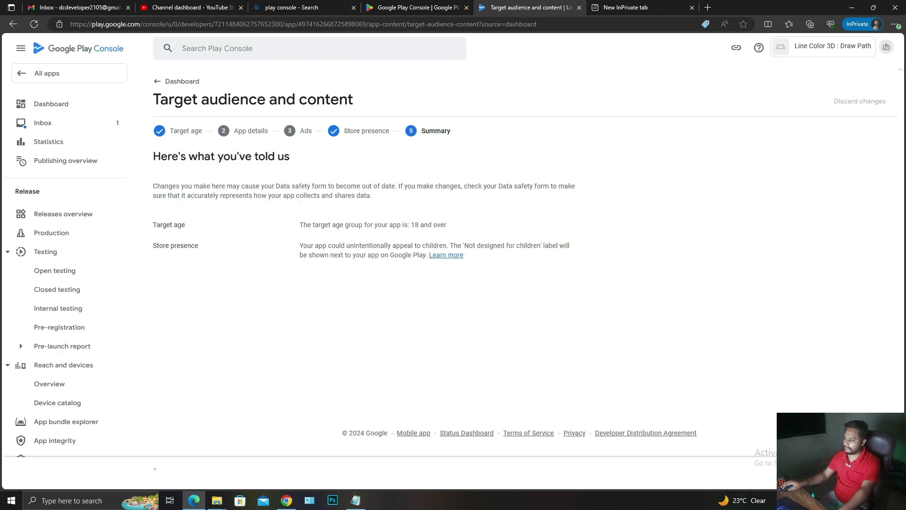
pyautogui.click(165, 88)
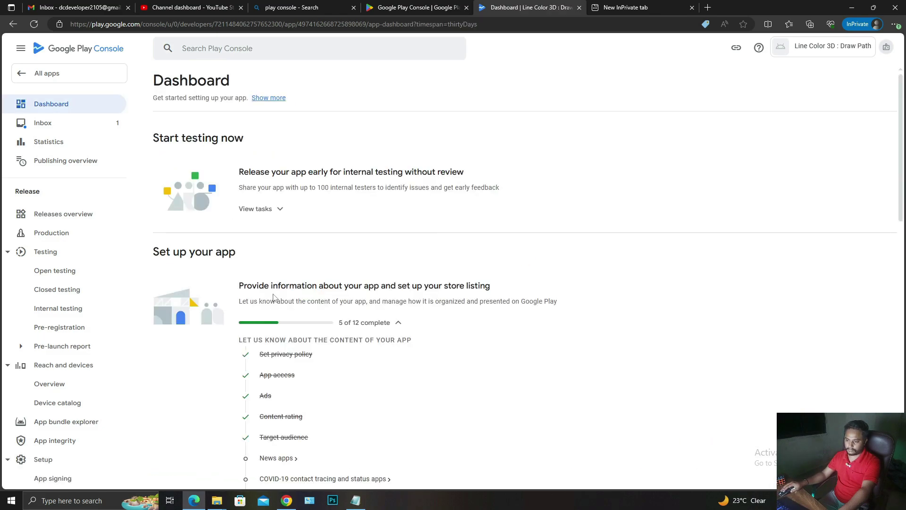
pyautogui.scroll(-3, 273, 296)
# Step: Declare and save that the app is not a news app
pyautogui.click(296, 321)
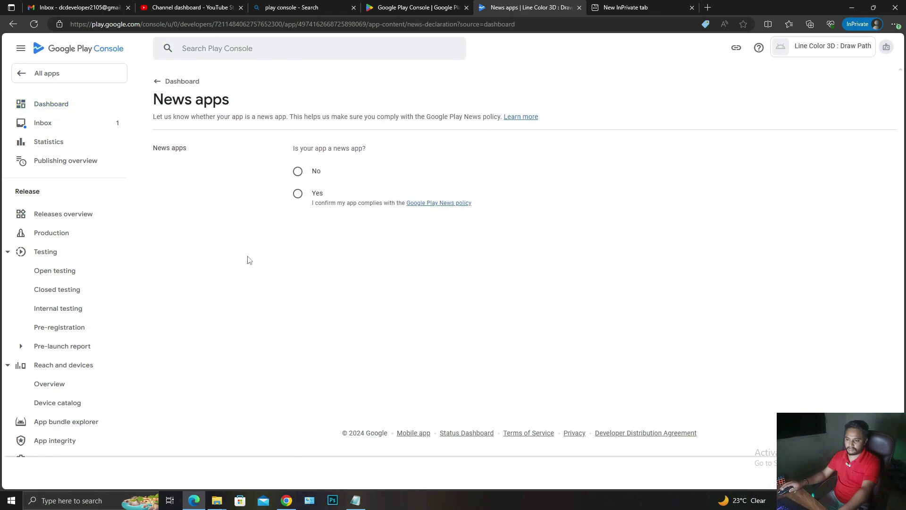
pyautogui.click(298, 171)
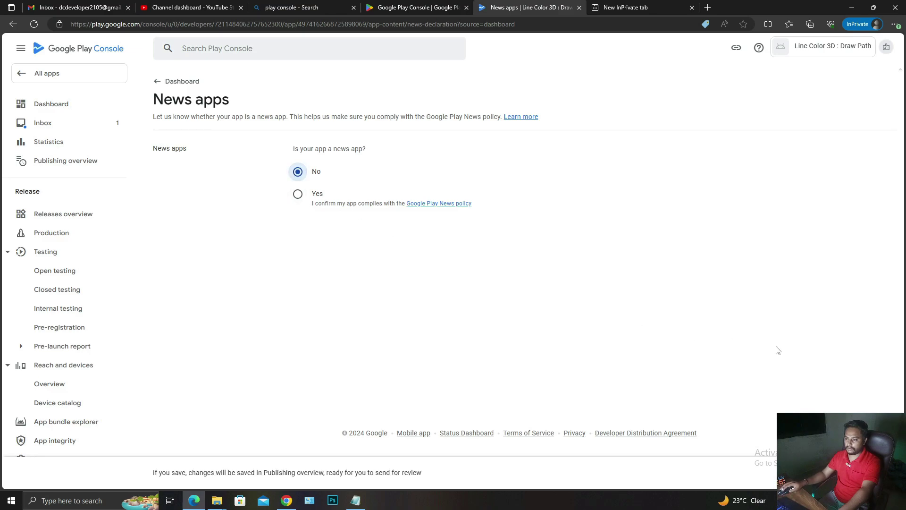
pyautogui.click(873, 472)
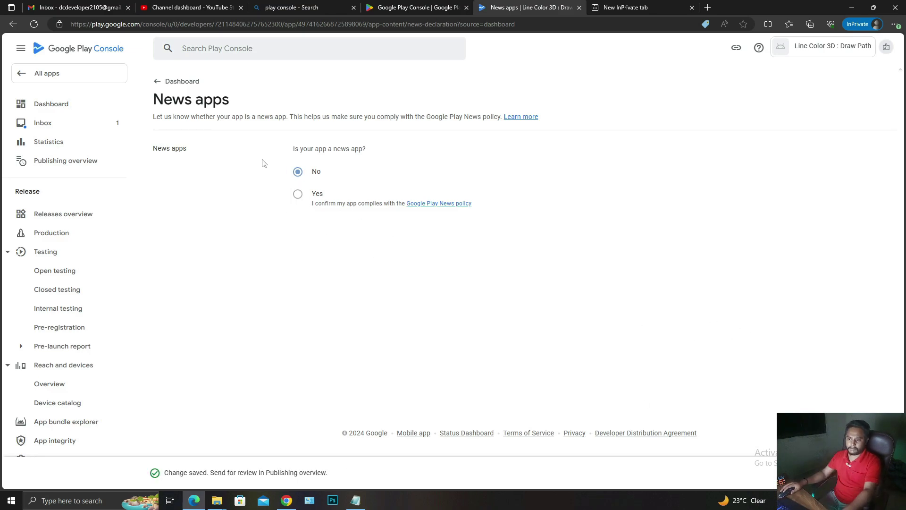
pyautogui.click(159, 82)
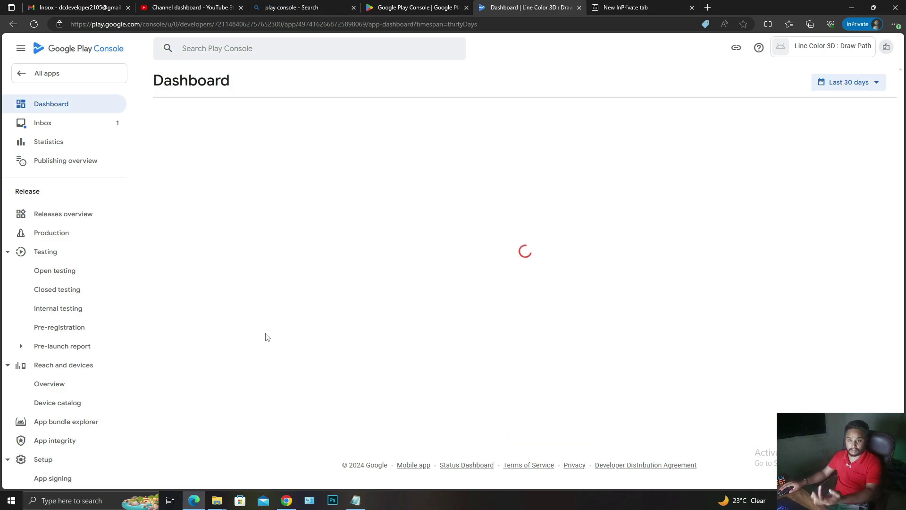
# Step: Declare the app is not a publicly available COVID-19 app
pyautogui.scroll(-1, 292, 390)
pyautogui.click(276, 386)
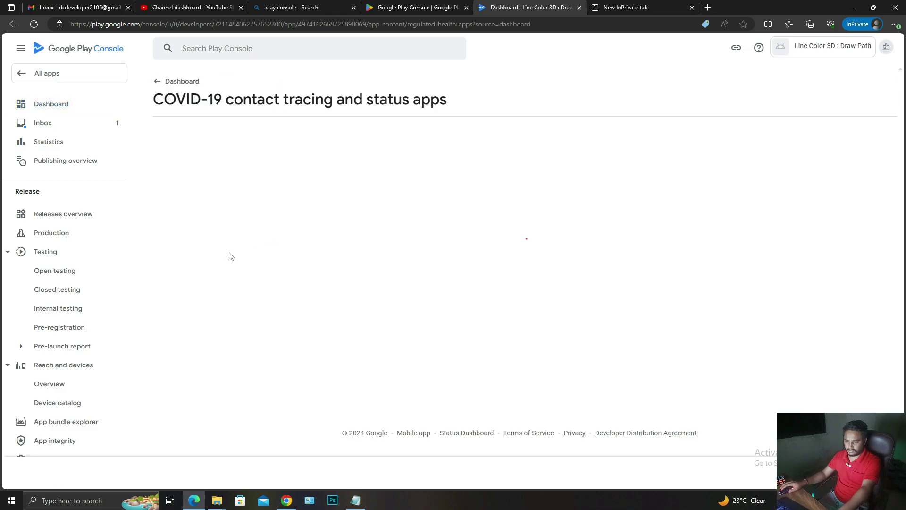
pyautogui.click(197, 219)
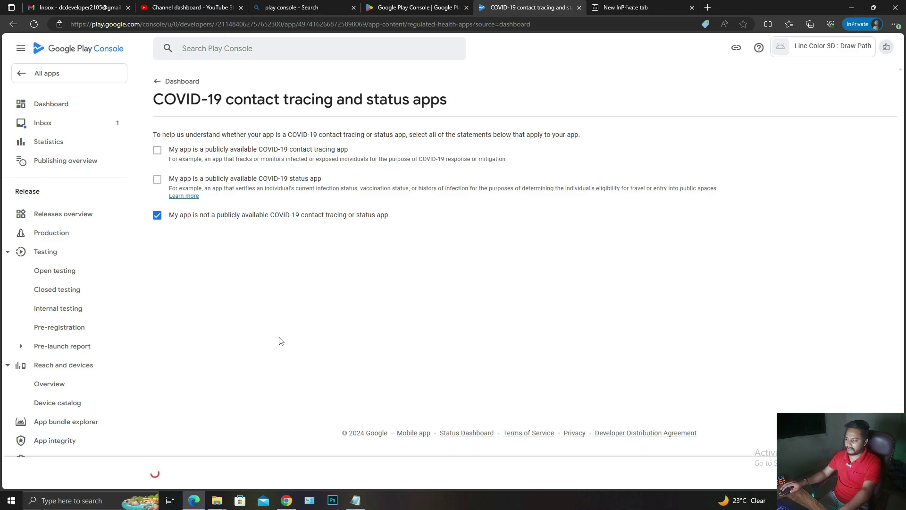
pyautogui.click(175, 82)
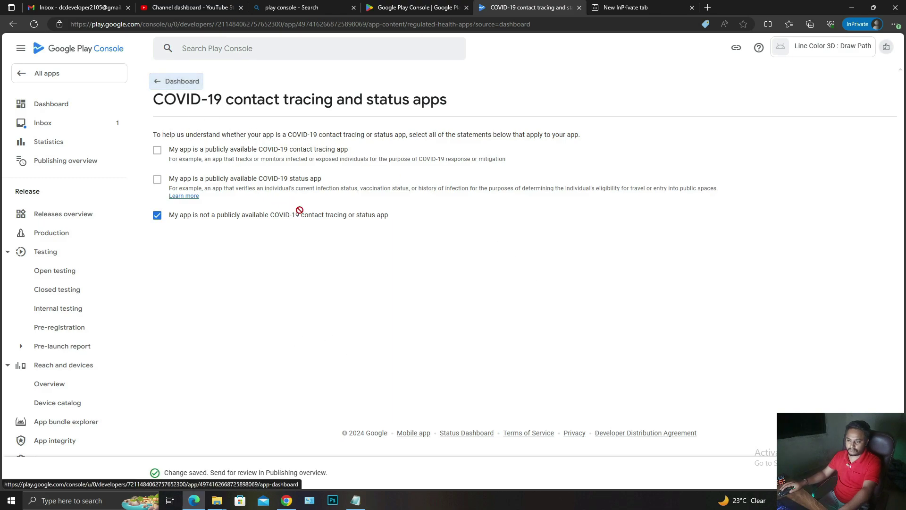
pyautogui.scroll(-2, 320, 280)
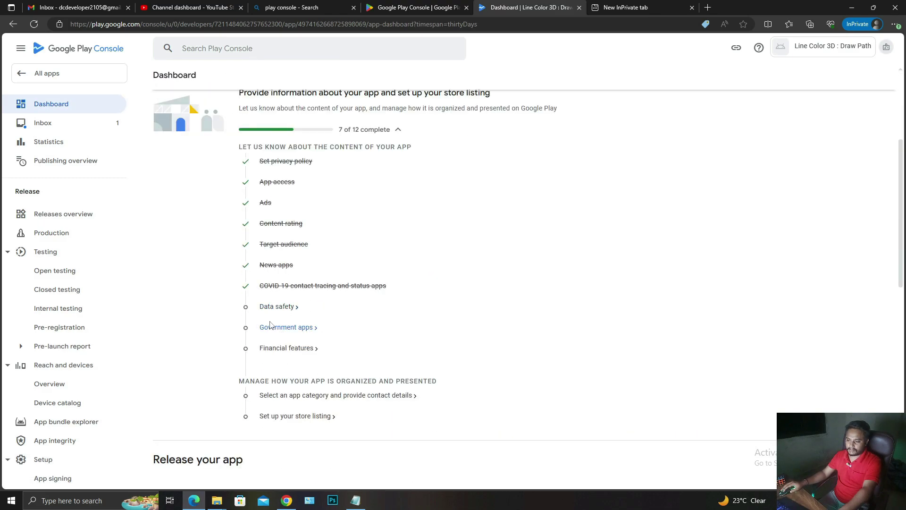
# Step: Declare data is collected, encrypted in transit, with no account creation and 90-day auto-deletion
pyautogui.click(265, 307)
pyautogui.scroll(-3, 314, 307)
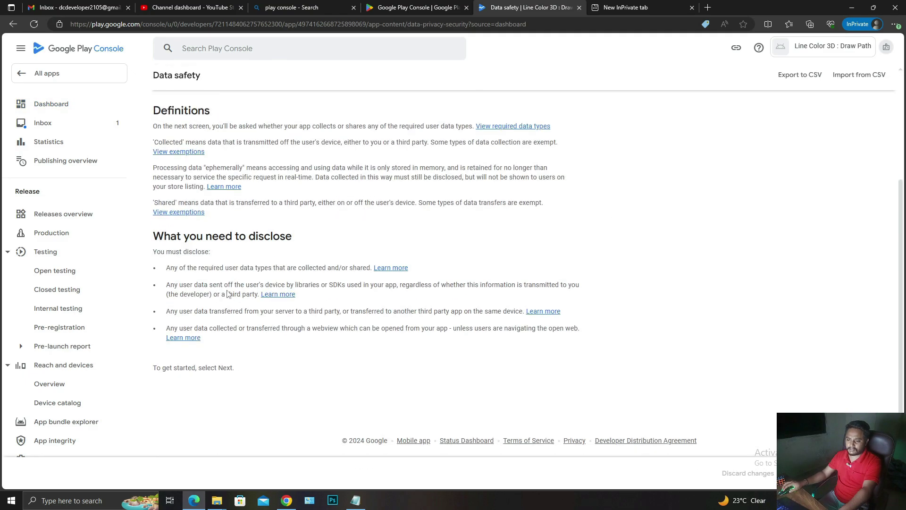
pyautogui.click(882, 473)
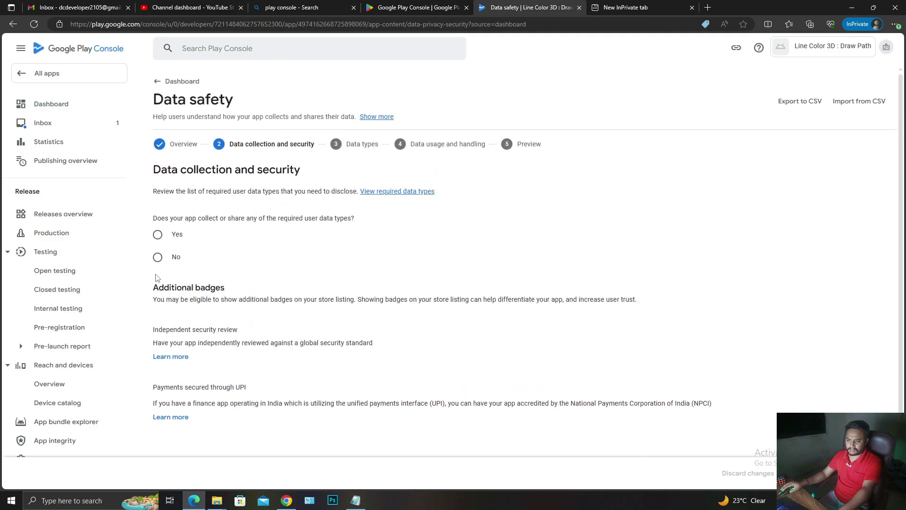
pyautogui.click(158, 235)
pyautogui.scroll(-2, 198, 250)
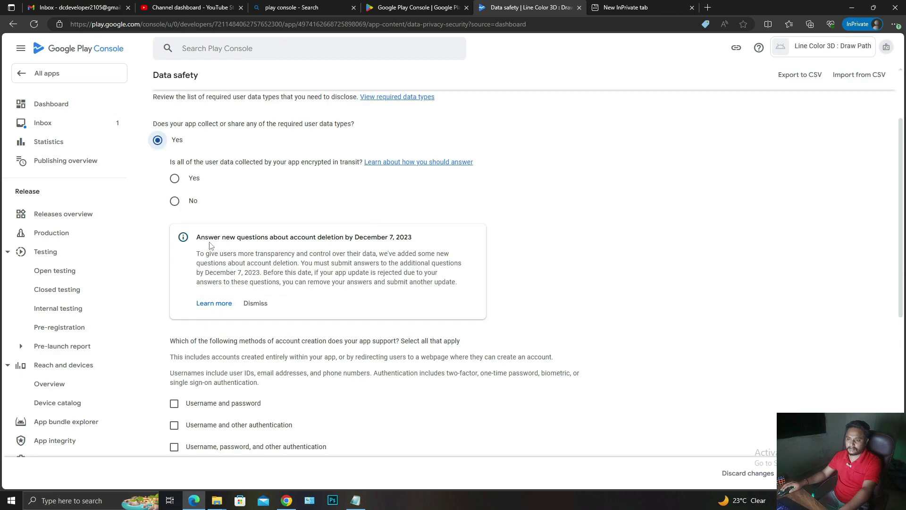
pyautogui.click(175, 186)
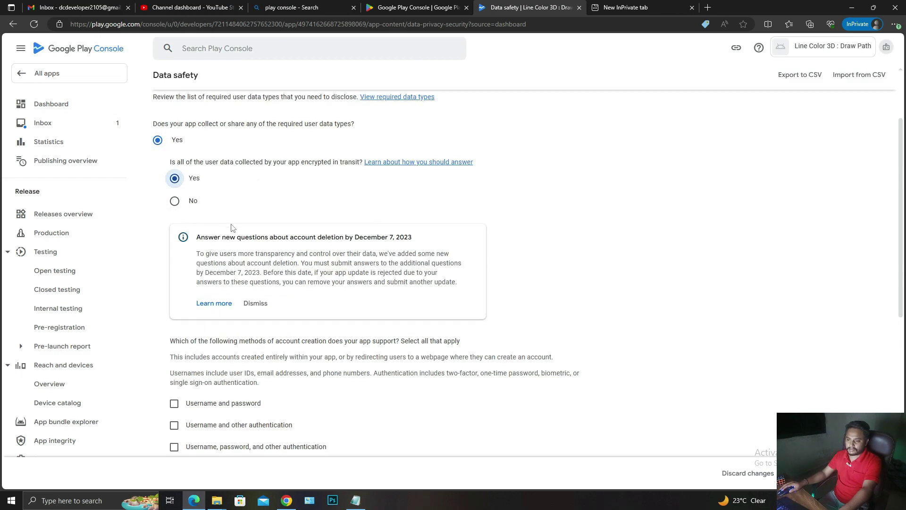
pyautogui.scroll(-1, 220, 240)
pyautogui.scroll(-2, 178, 208)
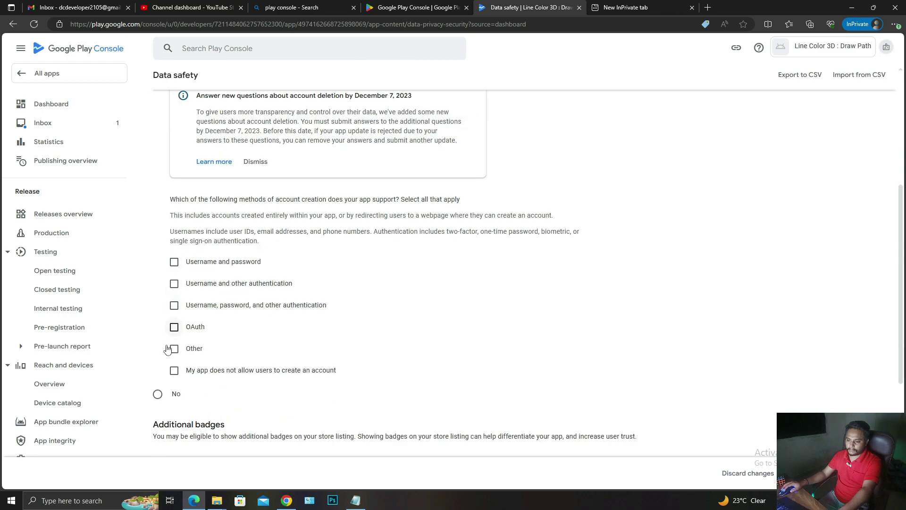
pyautogui.click(174, 371)
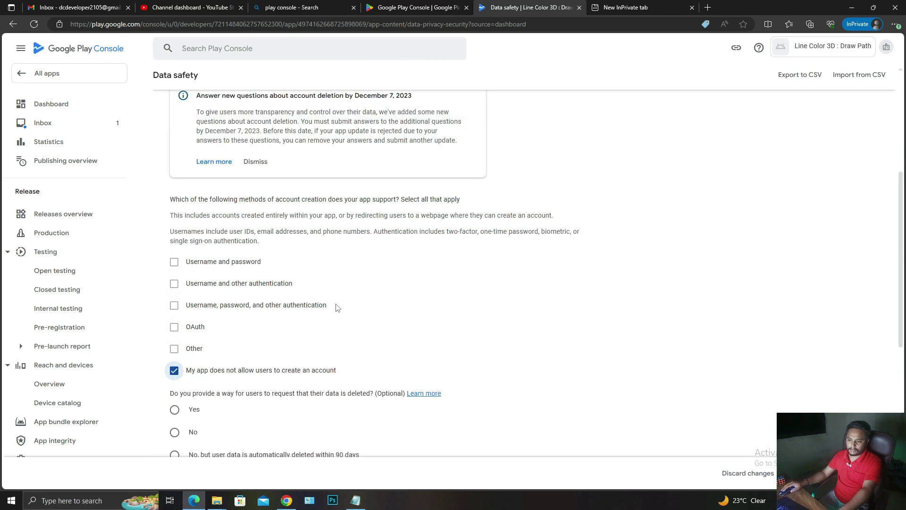
pyautogui.scroll(-4, 240, 253)
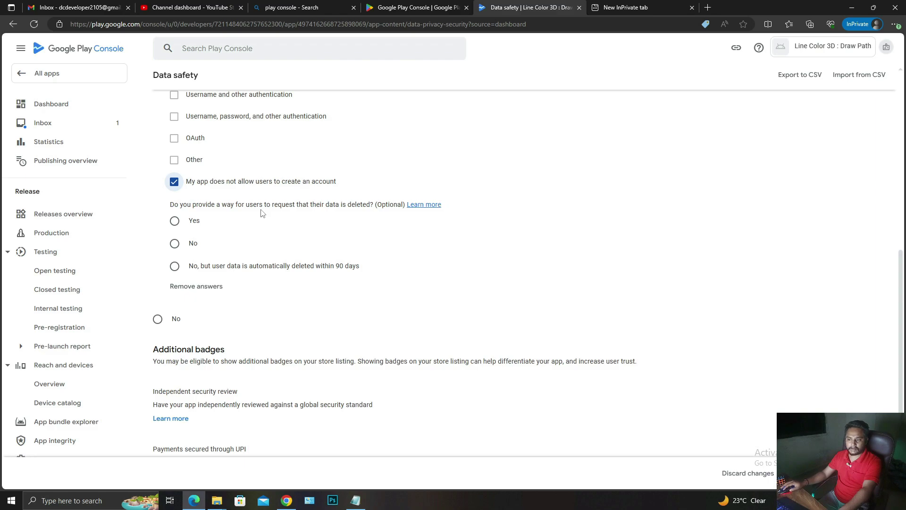
pyautogui.click(174, 267)
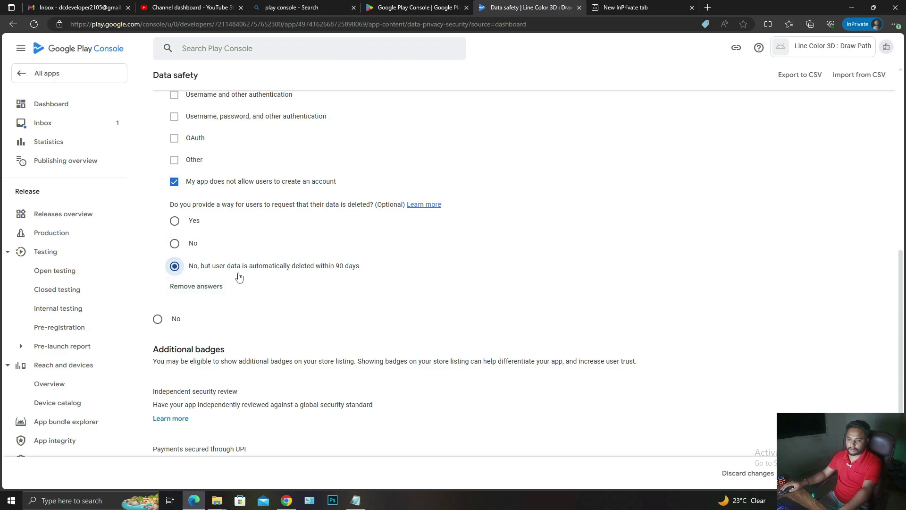
pyautogui.scroll(-2, 414, 268)
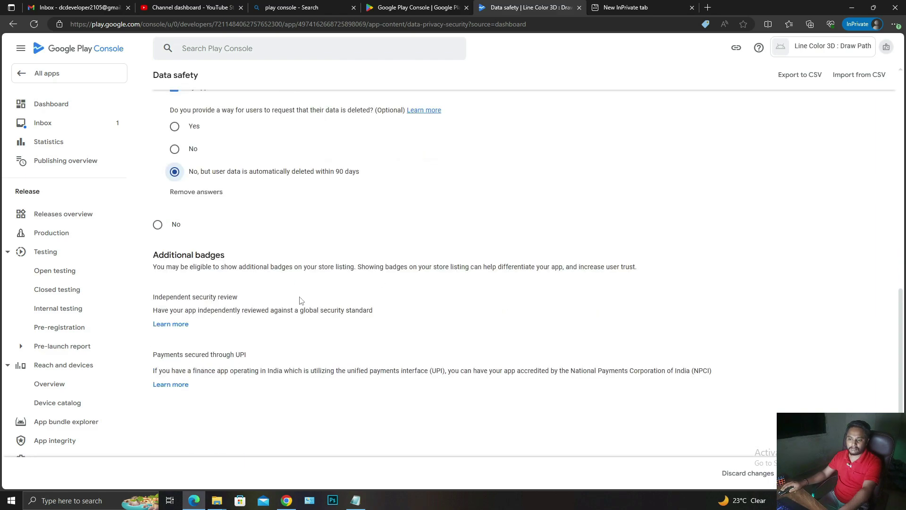
pyautogui.click(878, 473)
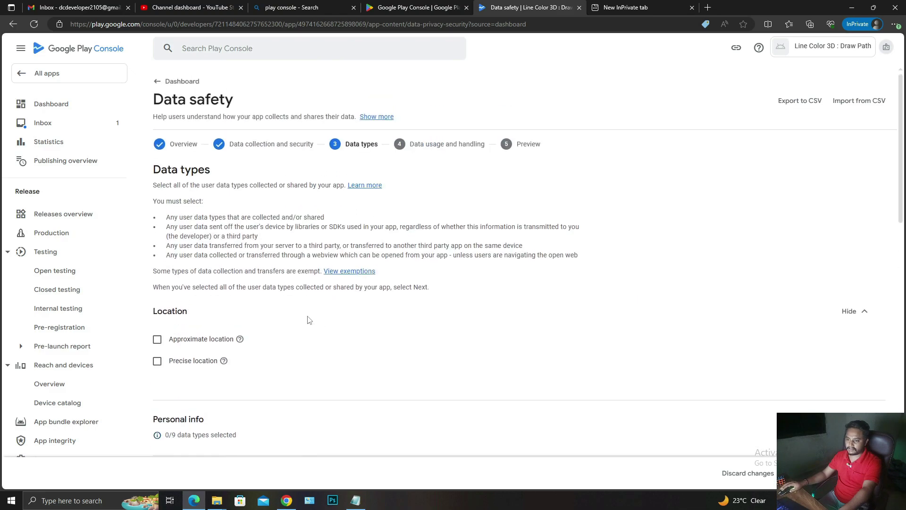
# Step: Select Crash logs, Diagnostics and Device or other IDs as collected data types
pyautogui.scroll(-3, 211, 287)
pyautogui.scroll(-3, 212, 287)
pyautogui.scroll(-5, 212, 287)
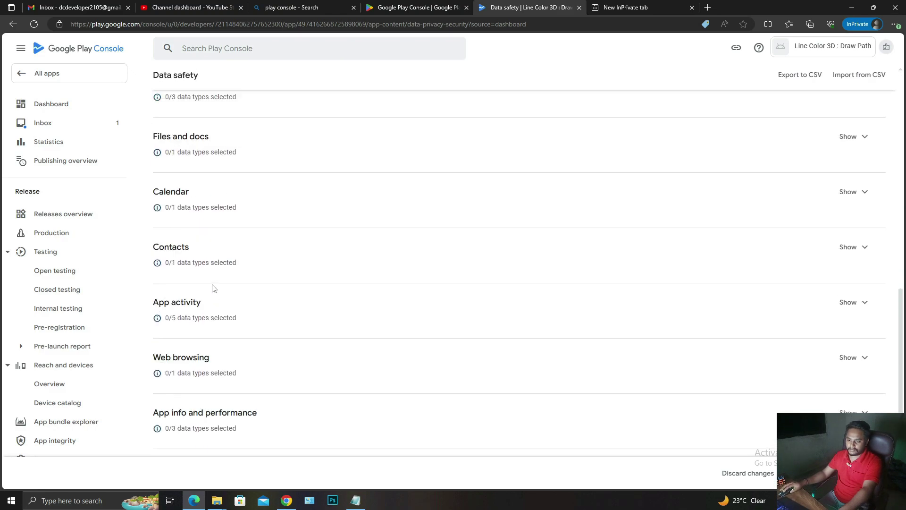
pyautogui.scroll(-3, 213, 288)
pyautogui.click(849, 297)
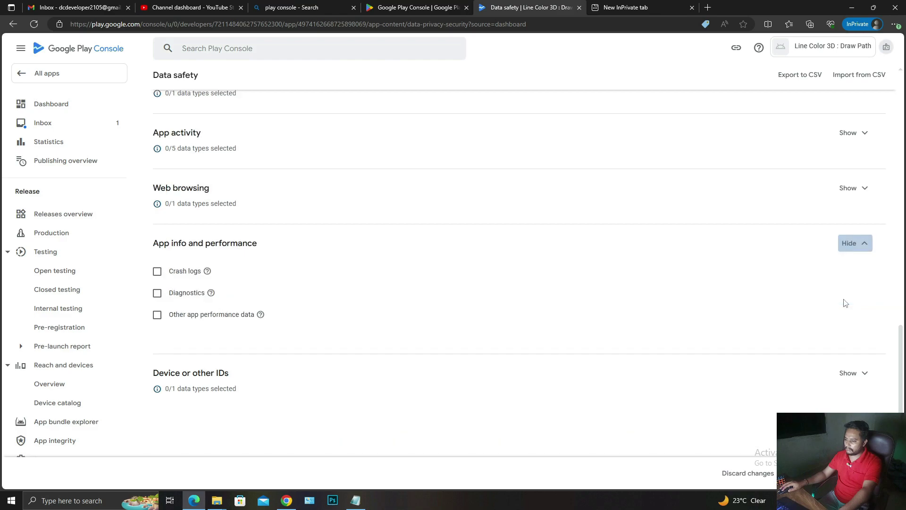
pyautogui.click(157, 271)
pyautogui.click(157, 294)
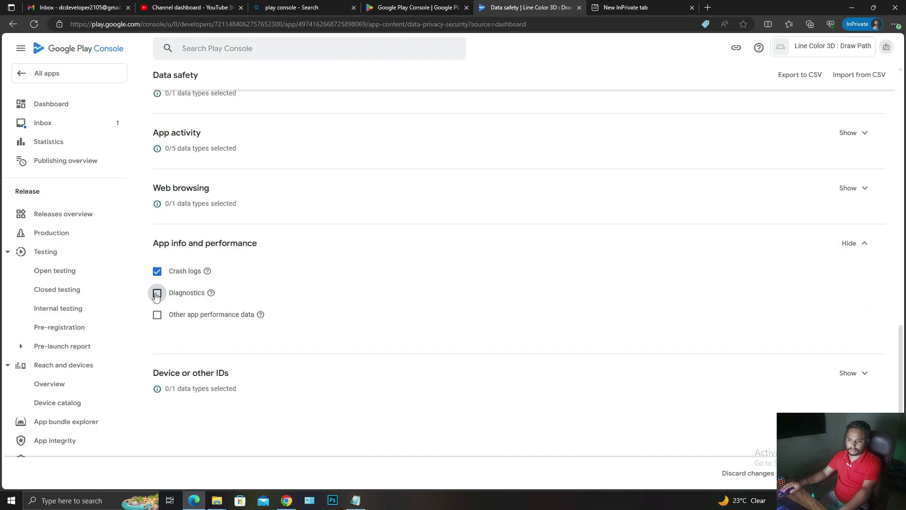
pyautogui.click(848, 373)
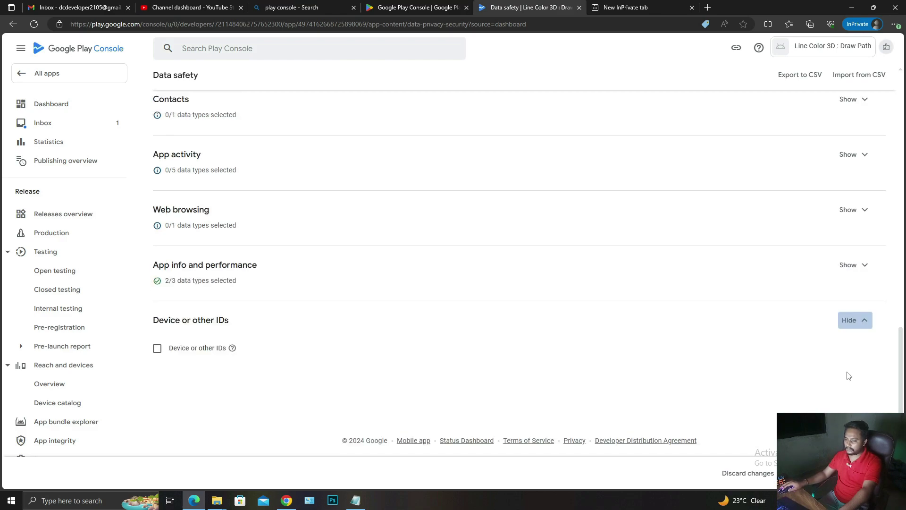
pyautogui.click(157, 348)
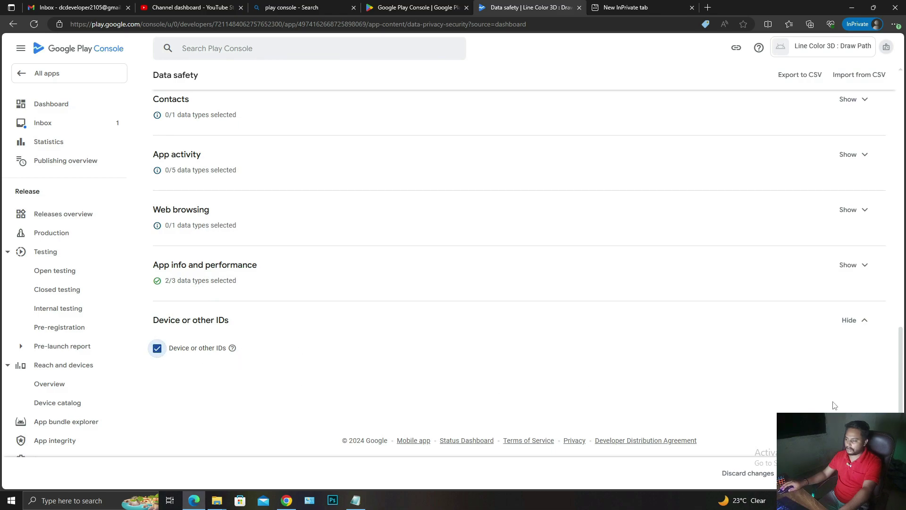
pyautogui.click(878, 472)
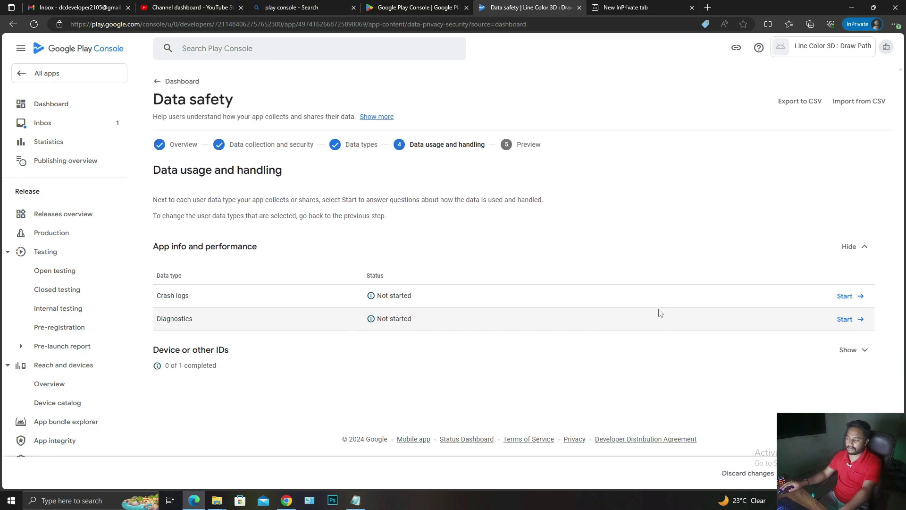
# Step: Mark crash logs and diagnostics as shared for analytics
pyautogui.click(848, 296)
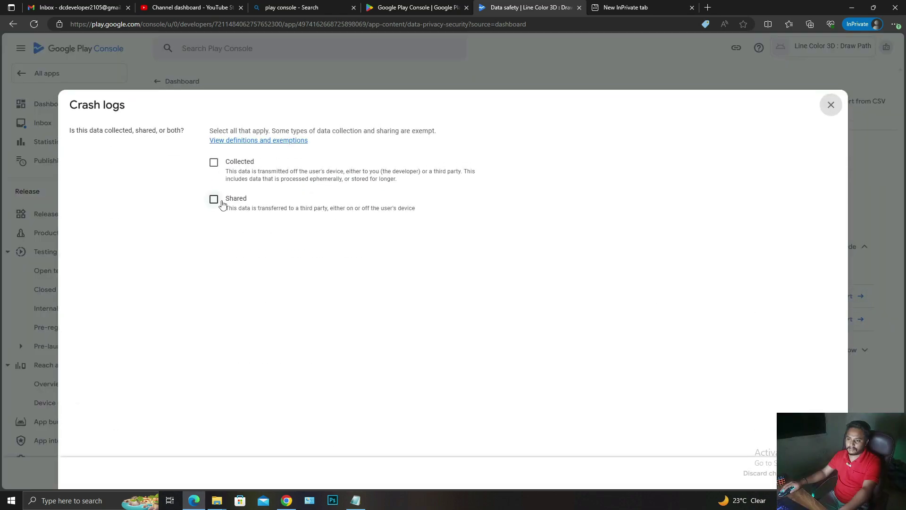
pyautogui.click(213, 199)
pyautogui.click(214, 270)
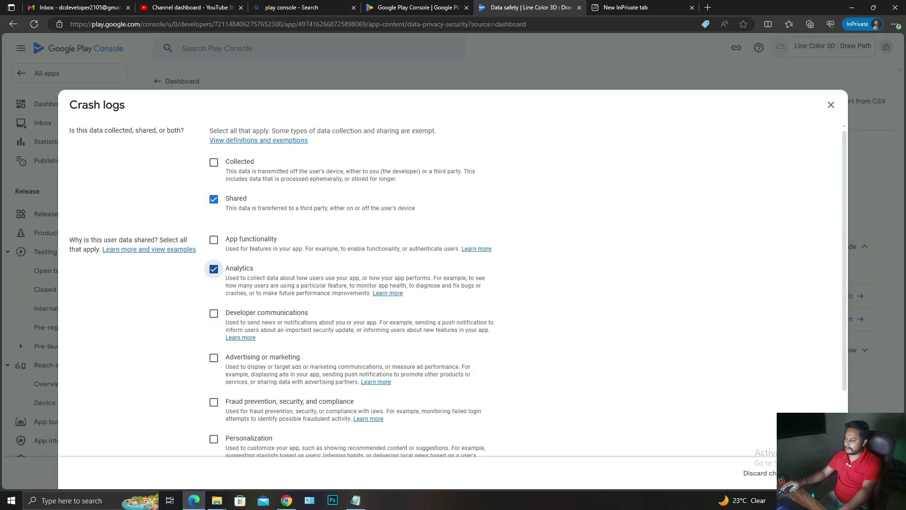
pyautogui.click(802, 473)
pyautogui.click(848, 319)
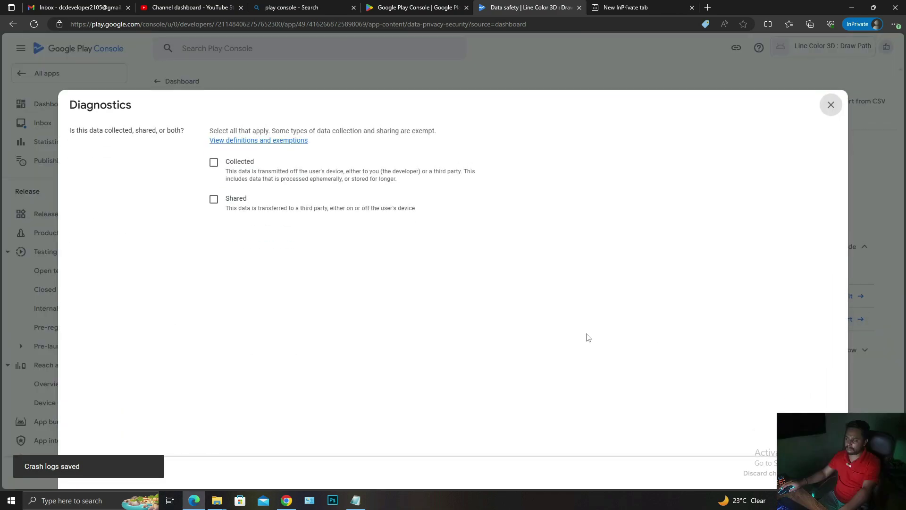
pyautogui.click(215, 199)
pyautogui.click(214, 269)
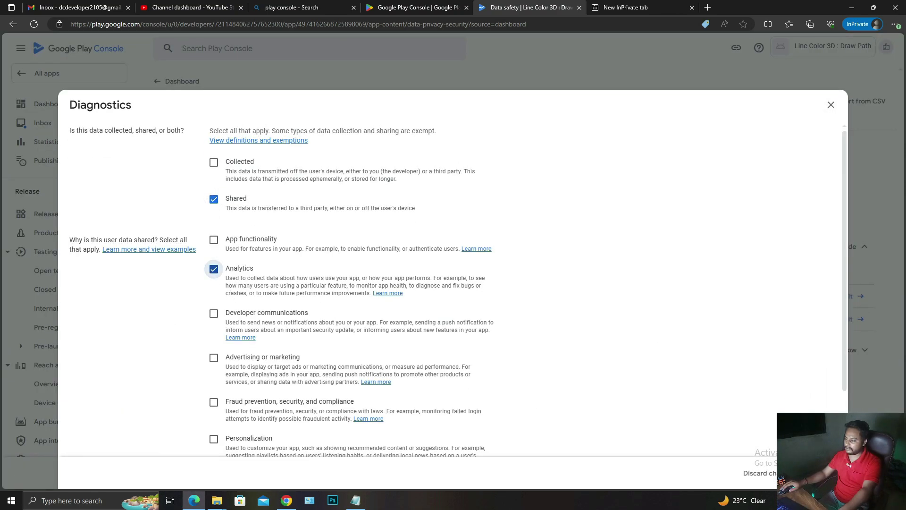
pyautogui.click(802, 473)
# Step: Mark device IDs as shared for analytics, then preview and return to the dashboard
pyautogui.click(859, 349)
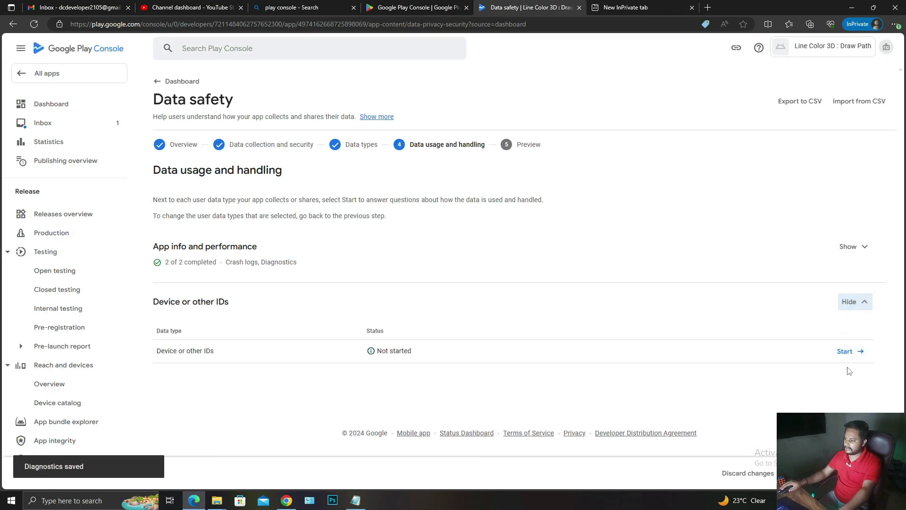
pyautogui.click(852, 350)
pyautogui.click(214, 199)
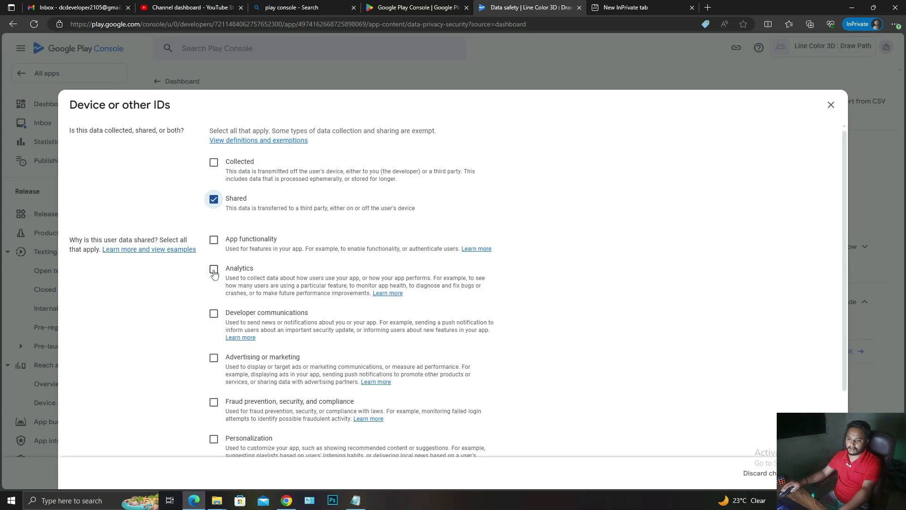
pyautogui.click(214, 269)
pyautogui.click(802, 473)
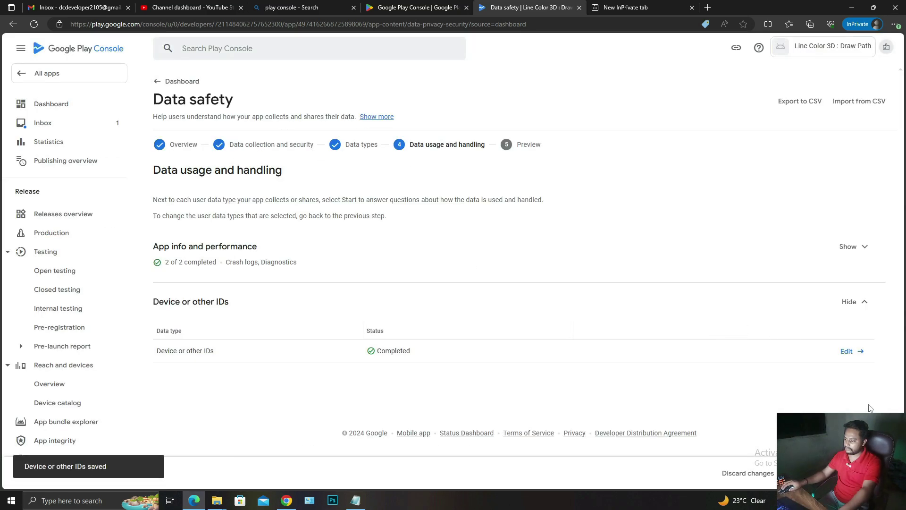
pyautogui.click(811, 472)
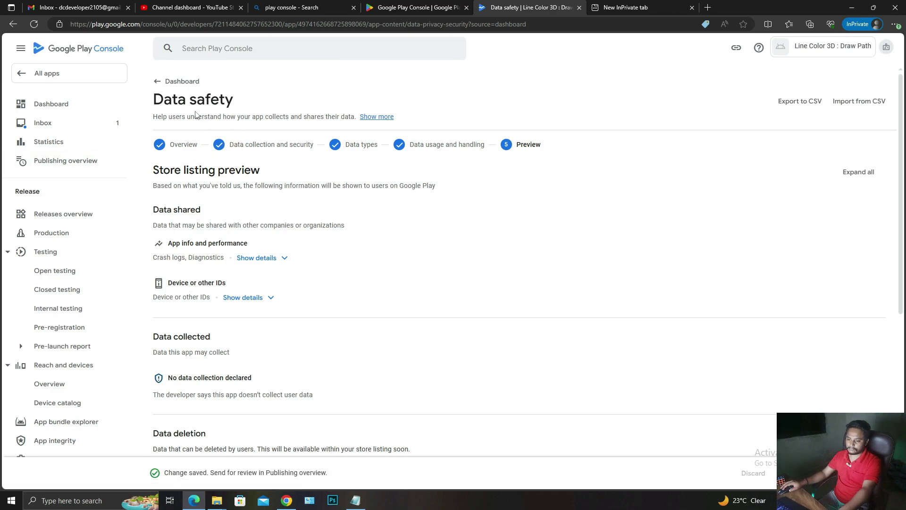
pyautogui.click(178, 81)
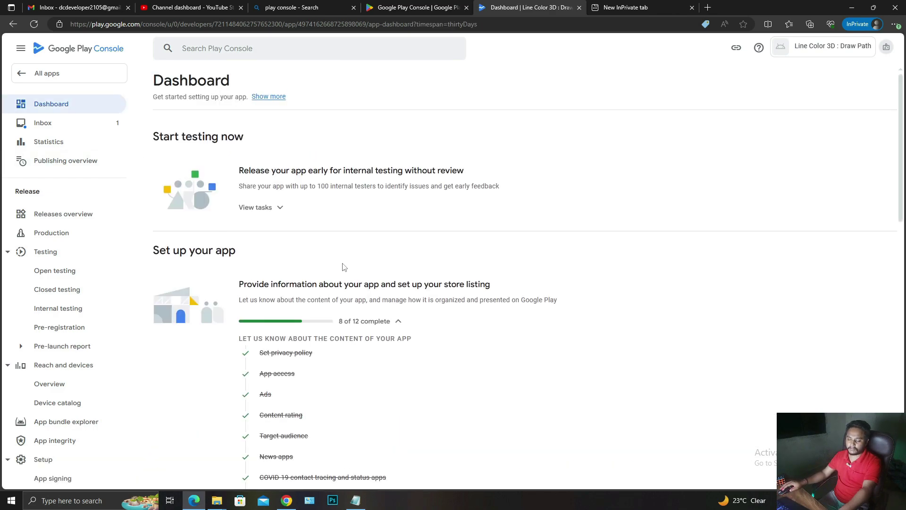
# Step: Declare in Government apps that the app is not a government app
pyautogui.scroll(-4, 343, 267)
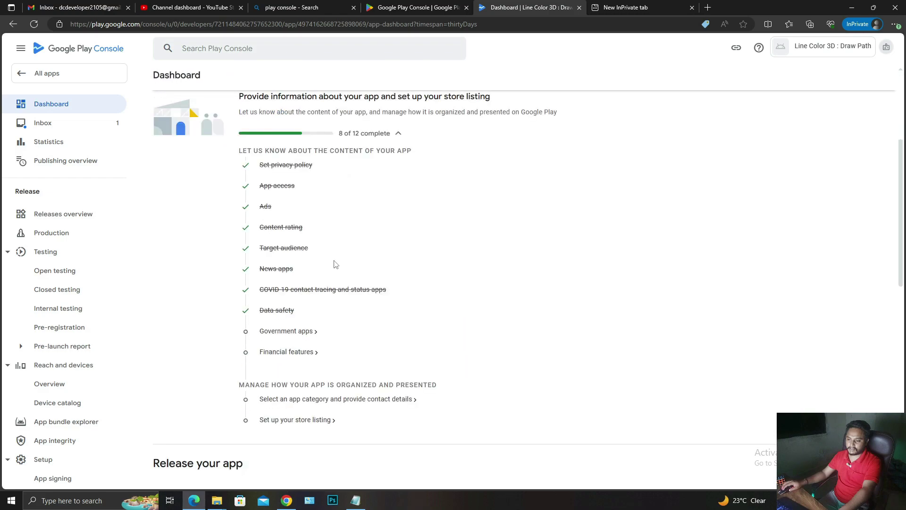
pyautogui.click(310, 336)
pyautogui.click(158, 225)
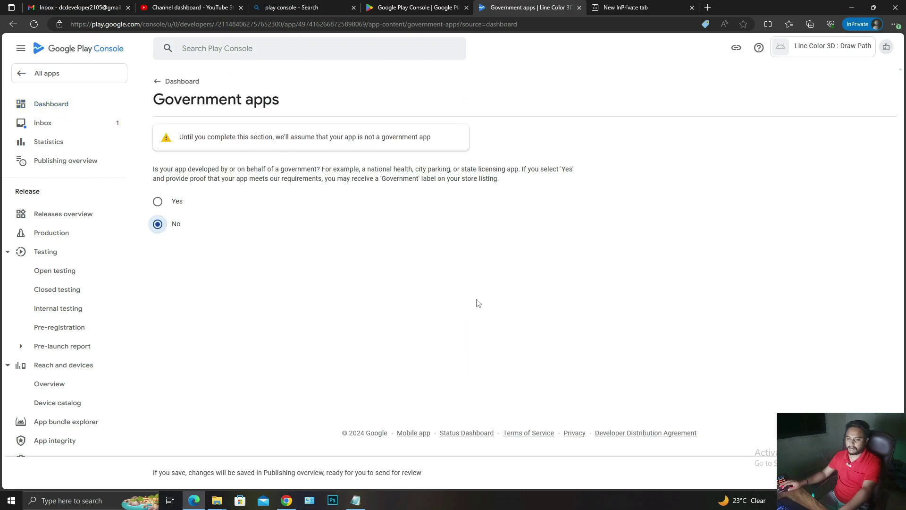
pyautogui.click(175, 82)
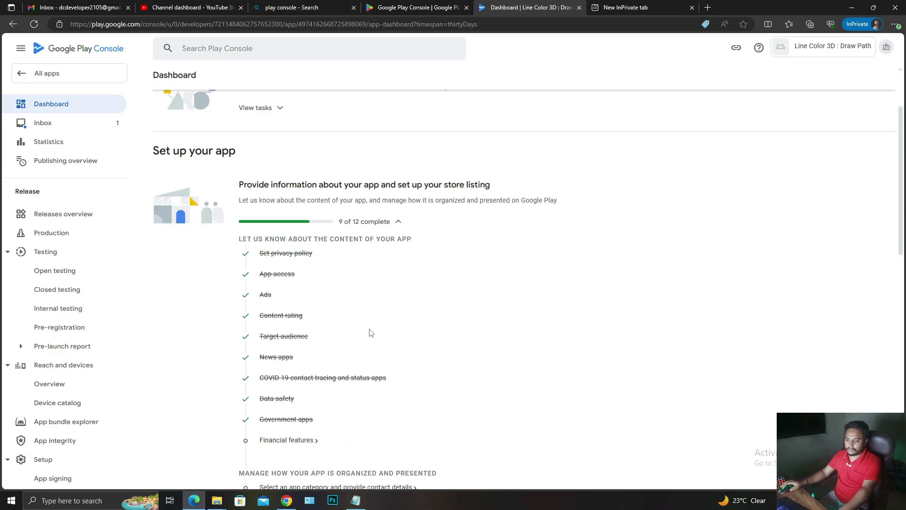
# Step: Declare that the app provides no financial features and save the declaration
pyautogui.scroll(-2, 291, 341)
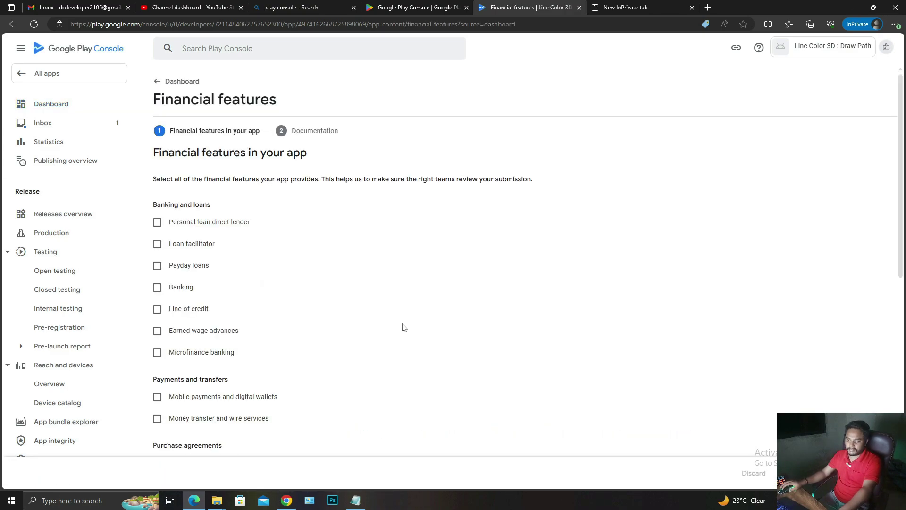
pyautogui.scroll(-5, 268, 241)
pyautogui.scroll(-4, 188, 332)
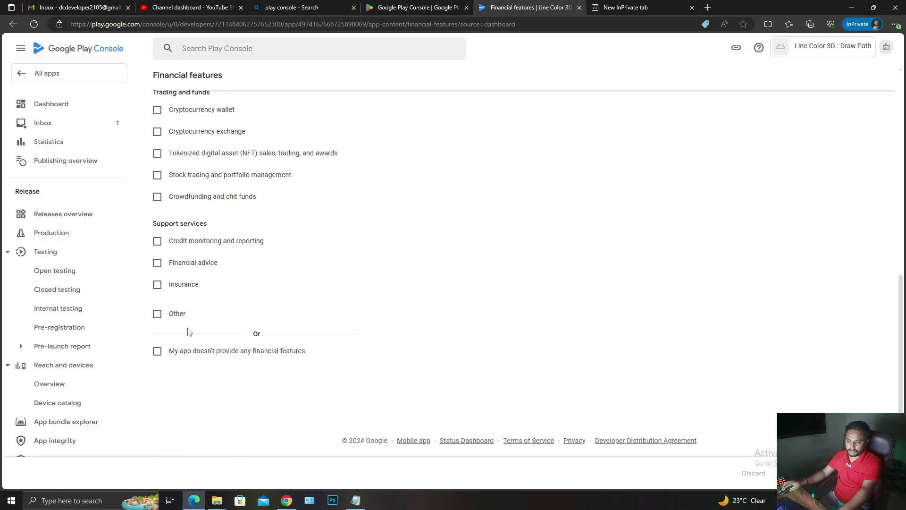
pyautogui.click(157, 352)
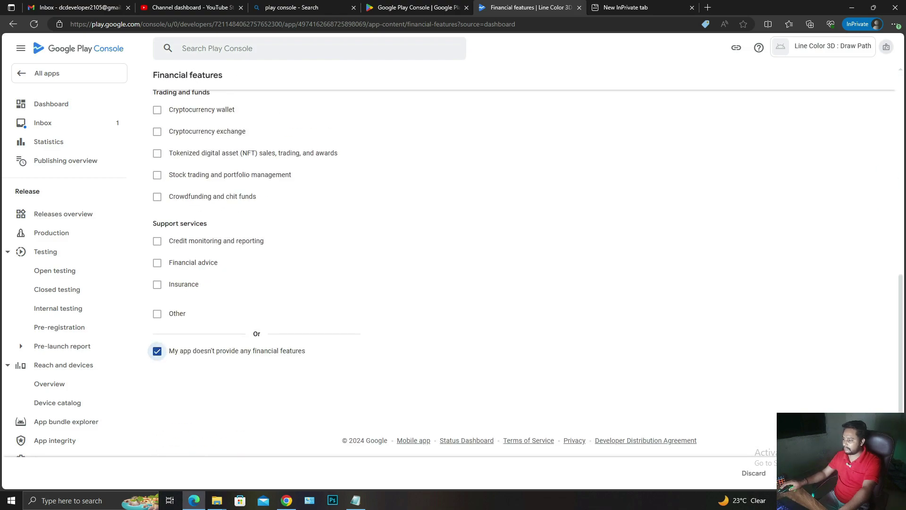
pyautogui.click(793, 472)
pyautogui.click(793, 473)
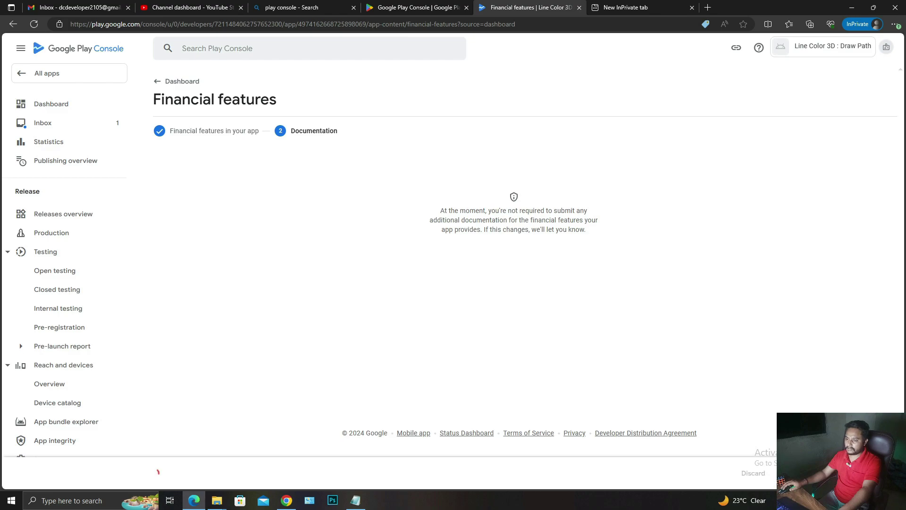
pyautogui.click(175, 82)
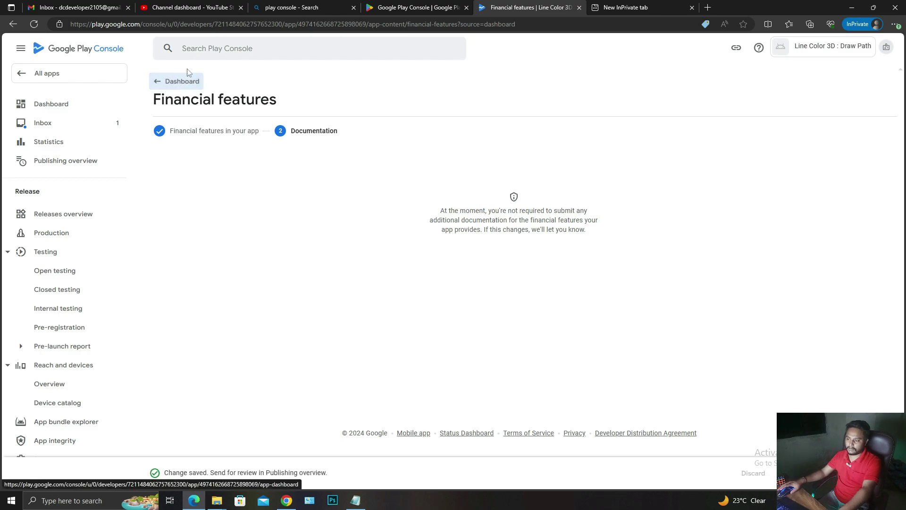
pyautogui.scroll(-4, 425, 265)
pyautogui.scroll(-1, 363, 325)
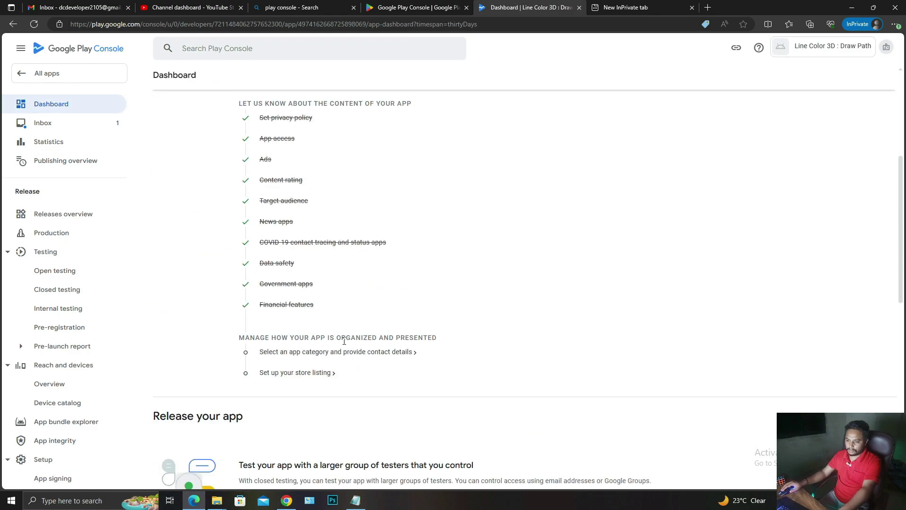
pyautogui.scroll(-1, 349, 335)
# Step: Set the app category to Game / Casual in Store settings and save it
pyautogui.click(299, 307)
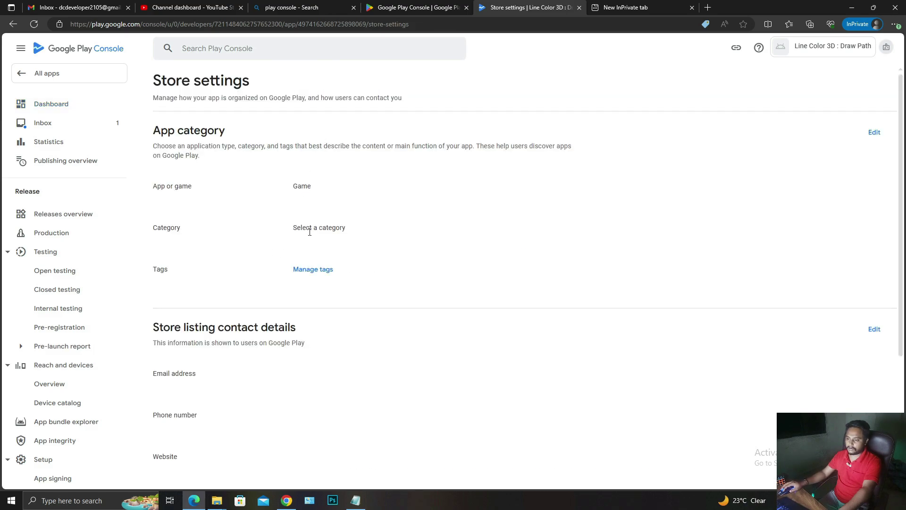
pyautogui.click(874, 132)
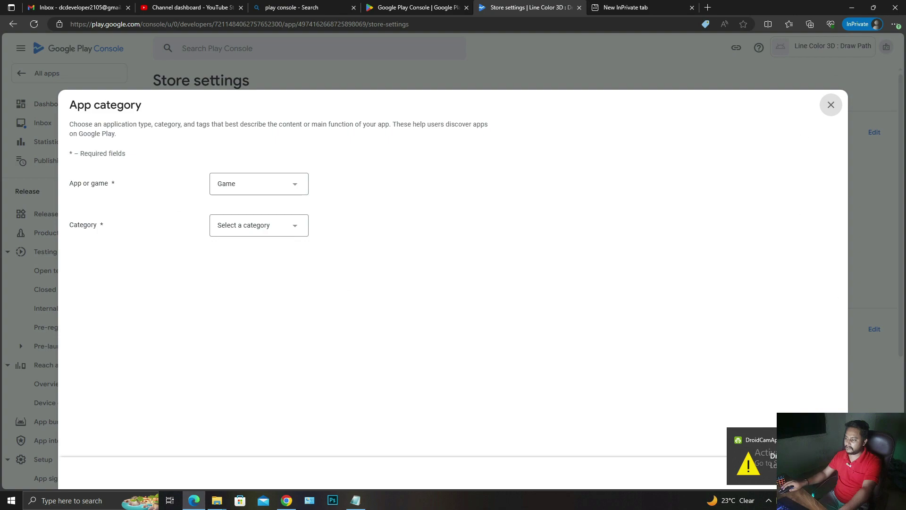
pyautogui.click(244, 232)
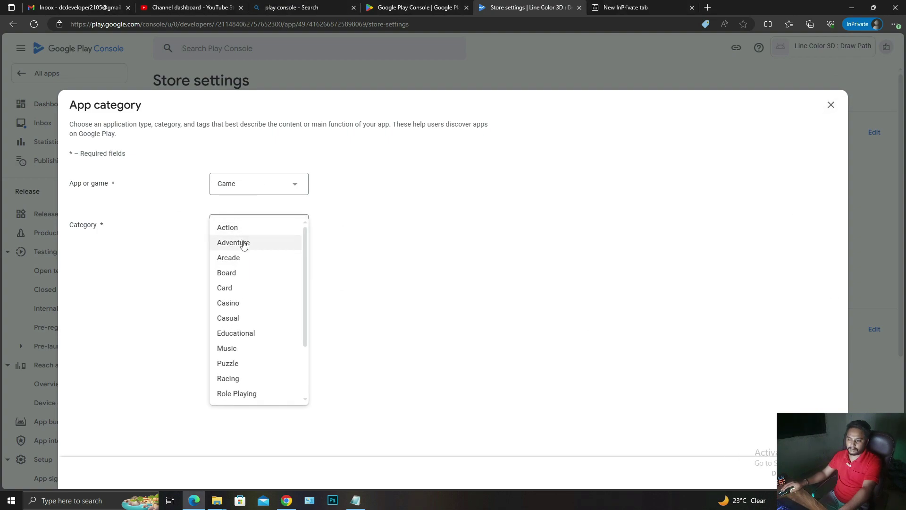
pyautogui.click(228, 318)
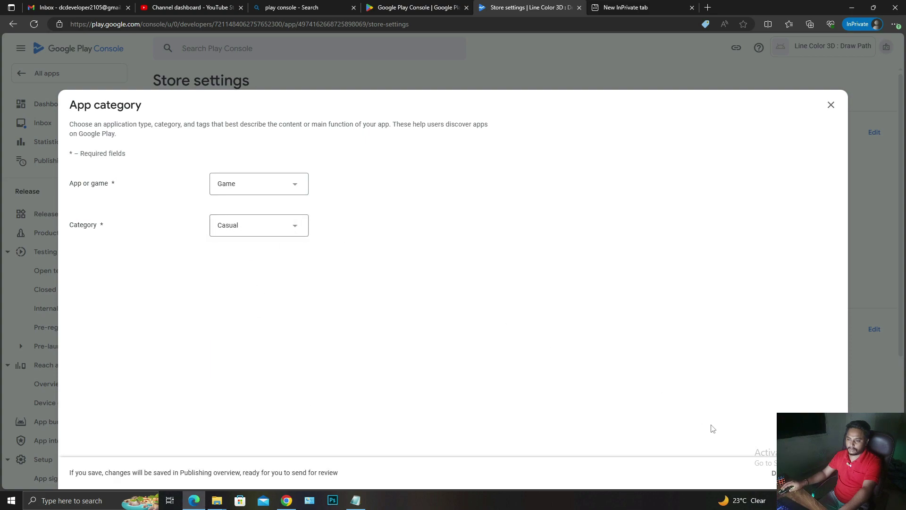
pyautogui.click(823, 473)
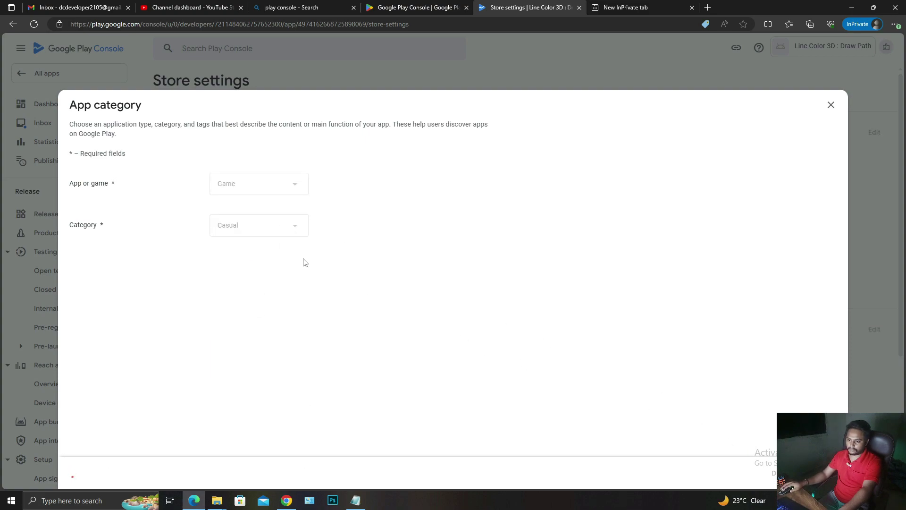
# Step: Open Manage tags and start searching the tag list
pyautogui.click(830, 105)
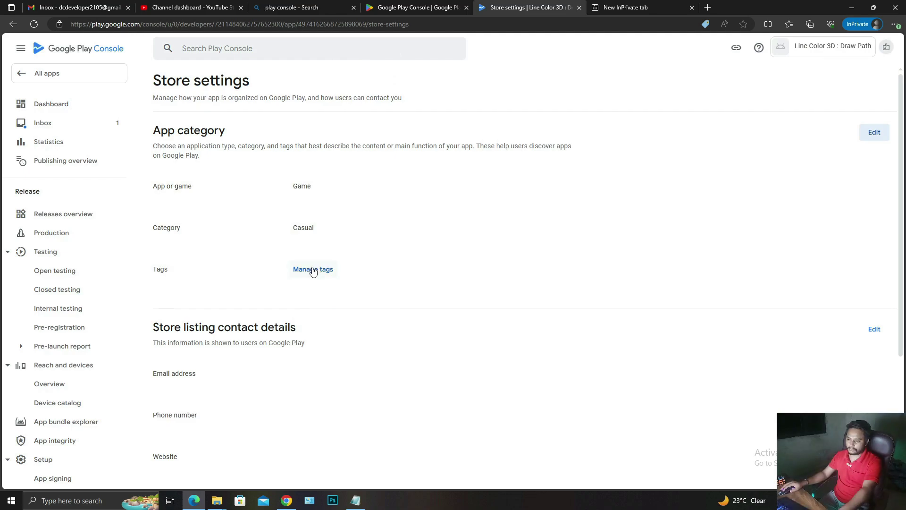
pyautogui.click(314, 268)
pyautogui.click(725, 163)
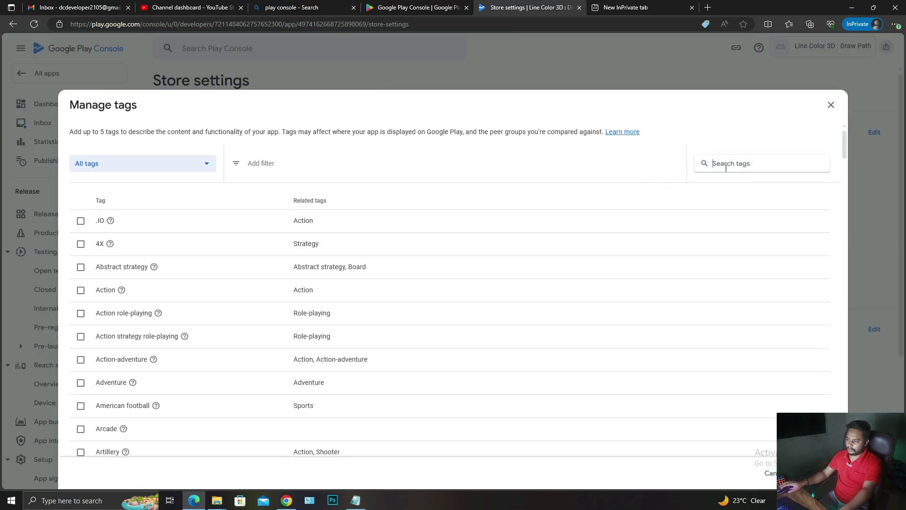
# Step: Search tags for 'casual' and apply the Casual and Hyper-casual tags
pyautogui.write('casual')
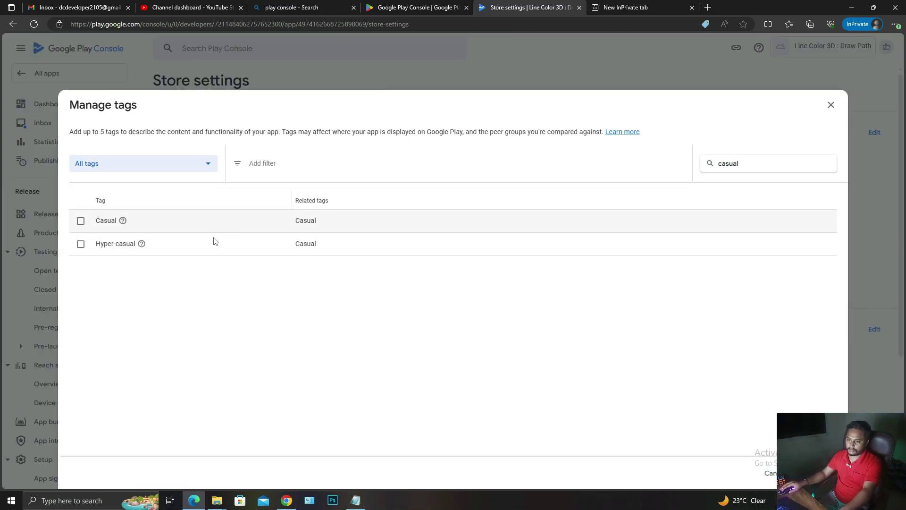
pyautogui.click(81, 244)
pyautogui.click(80, 220)
pyautogui.click(819, 473)
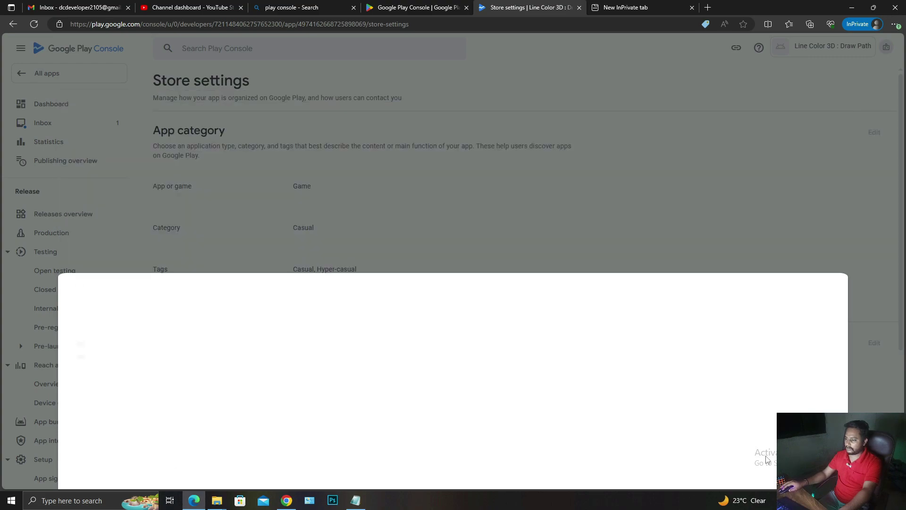
# Step: Edit the store contact details, starting with the contact e-mail field
pyautogui.scroll(-2, 331, 304)
pyautogui.scroll(-2, 330, 305)
pyautogui.scroll(2, 276, 307)
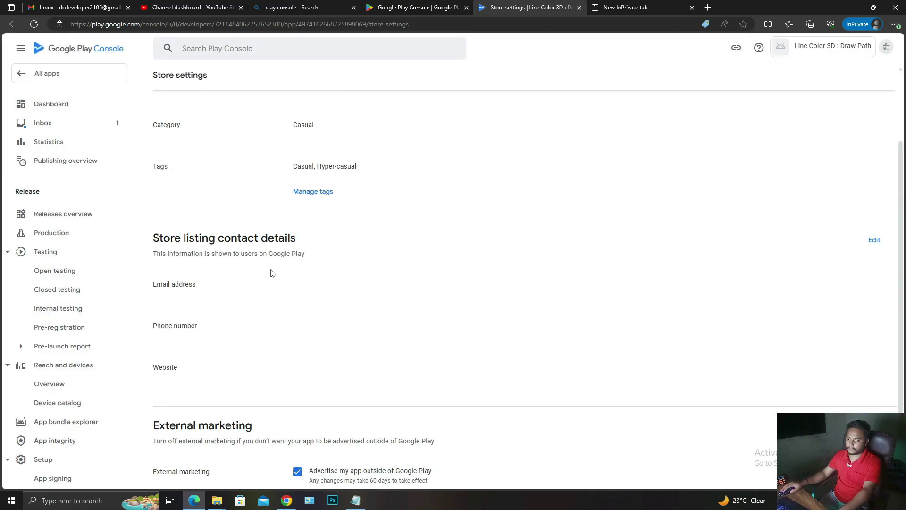
pyautogui.scroll(-1, 270, 276)
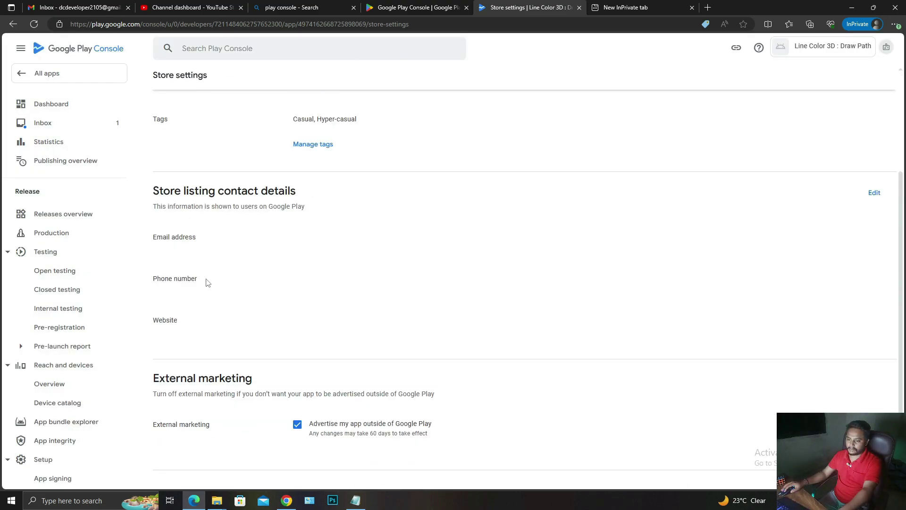
pyautogui.click(874, 193)
pyautogui.click(262, 174)
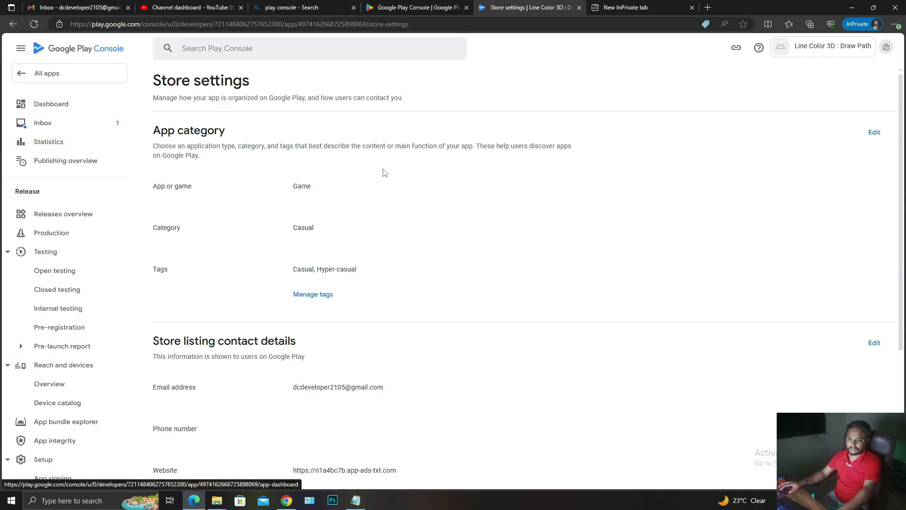
# Step: Copy the short description sentence from the notes into the Short description field
pyautogui.scroll(-4, 326, 327)
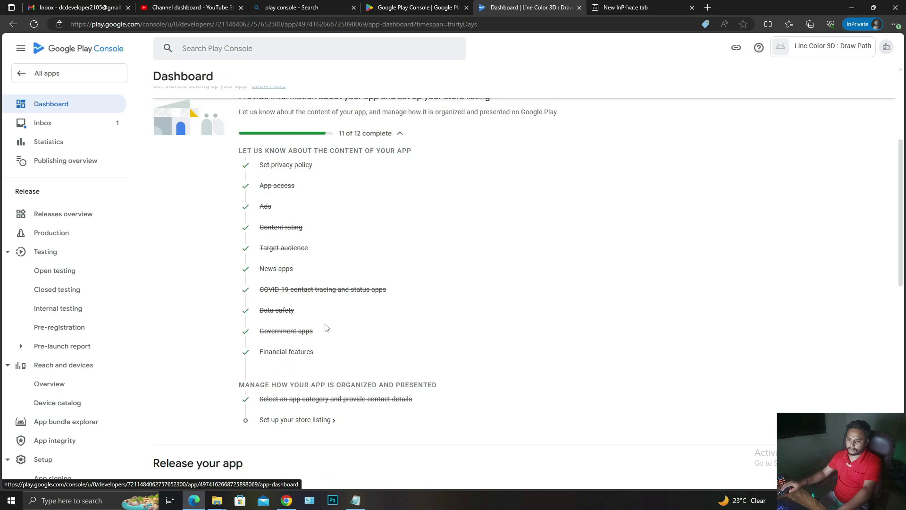
pyautogui.scroll(-3, 325, 327)
pyautogui.click(285, 281)
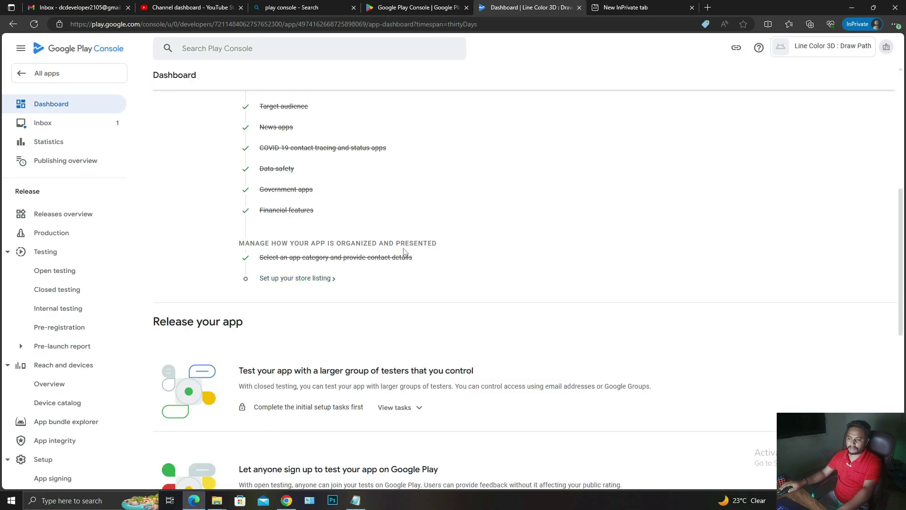
pyautogui.scroll(-1, 348, 294)
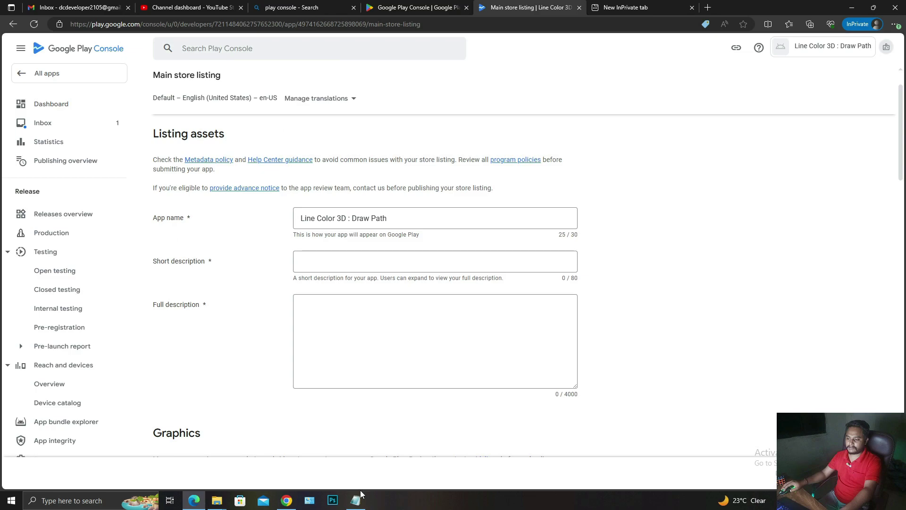
pyautogui.hotkey('ctrl', 'a')
pyautogui.click(360, 424)
pyautogui.click(356, 500)
pyautogui.moveTo(4, 80); pyautogui.dragTo(429, 80)
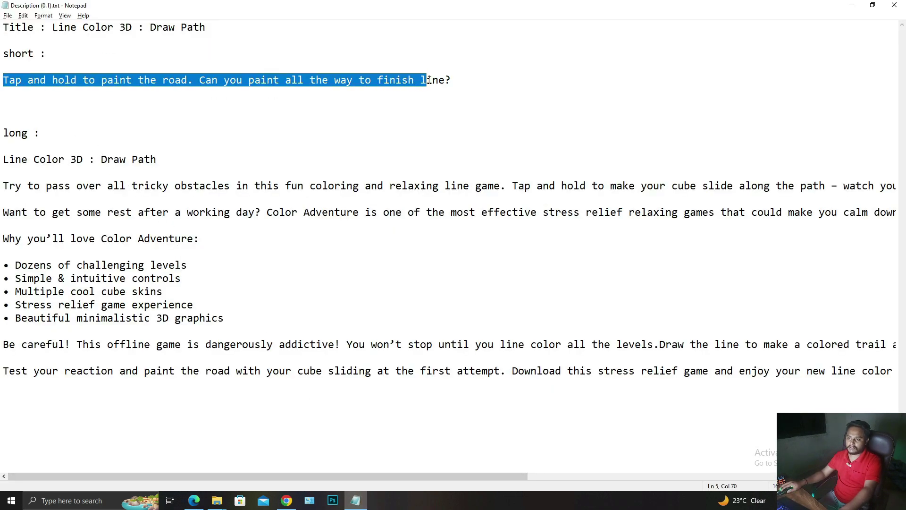
pyautogui.hotkey('ctrl', 'c')
pyautogui.hotkey('alt', 'Tab')
pyautogui.click(348, 257)
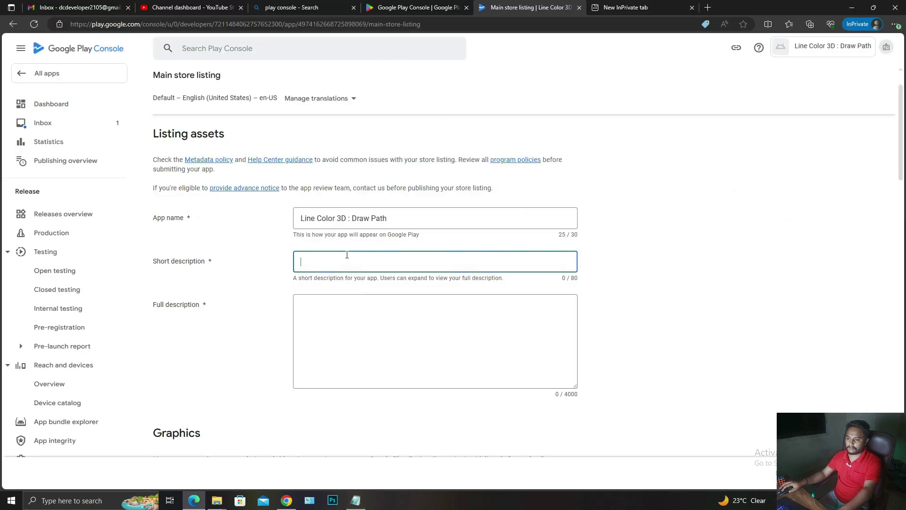
pyautogui.hotkey('ctrl', 'v')
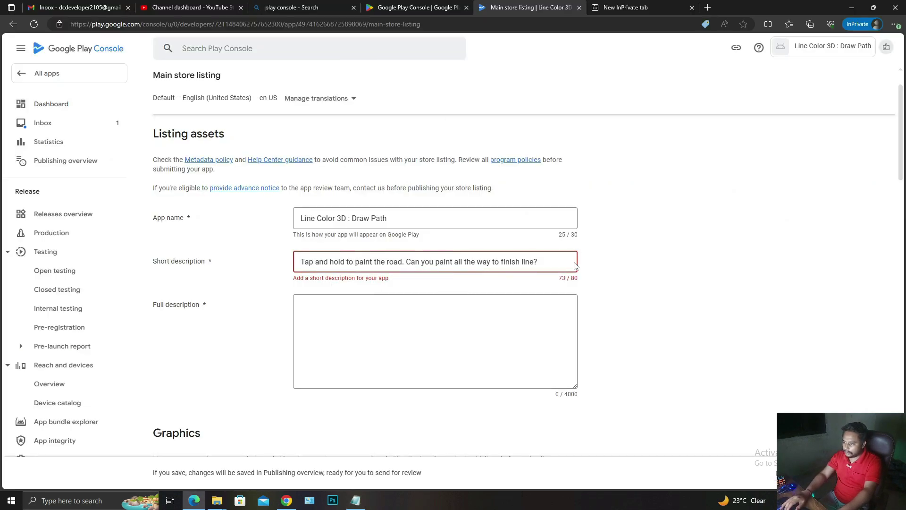
pyautogui.press('BackSpace')
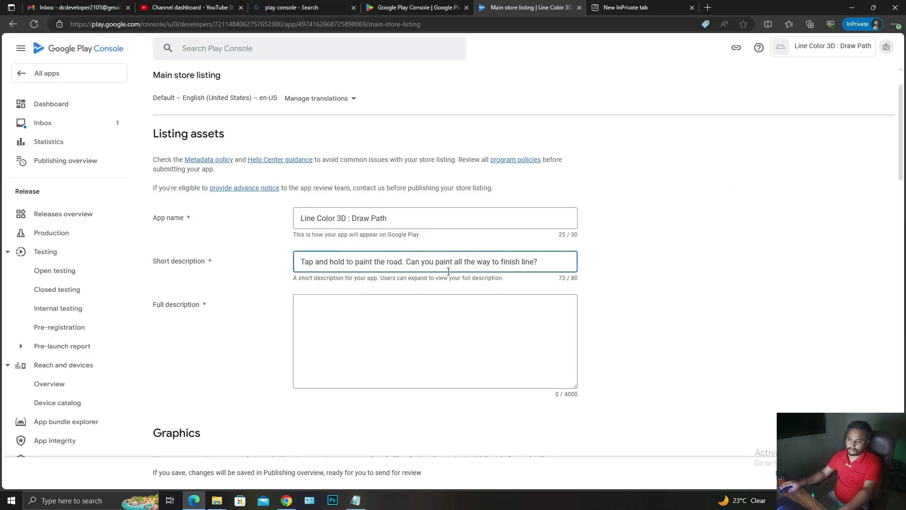
# Step: Copy the long description from the notes and paste it as the Full description
pyautogui.hotkey('alt', 'Tab')
pyautogui.moveTo(5, 159); pyautogui.dragTo(347, 393)
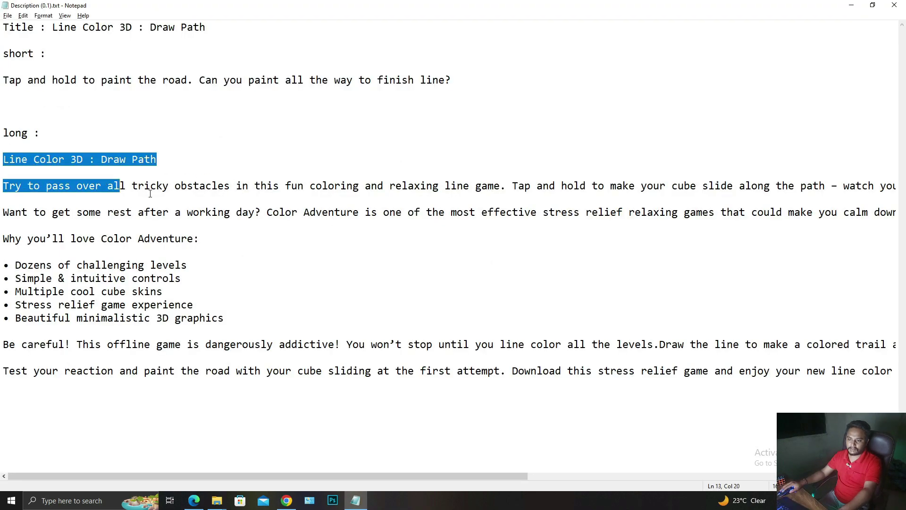
pyautogui.moveTo(363, 435)
pyautogui.mouseDown()
pyautogui.moveTo(574, 413)
pyautogui.moveTo(689, 386)
pyautogui.mouseUp()
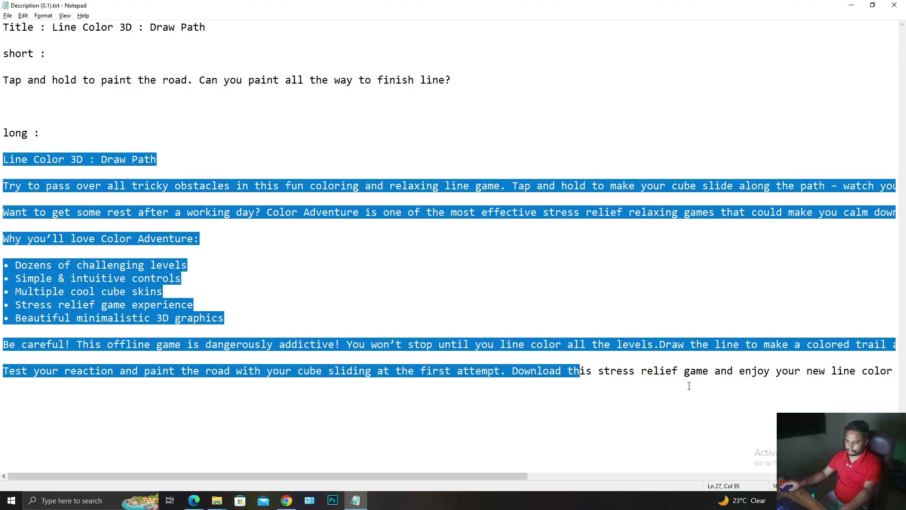
pyautogui.hotkey('ctrl', '-')
pyautogui.hotkey('ctrl', '-')
pyautogui.hotkey('ctrl', '-')
pyautogui.hotkey('ctrl', '-')
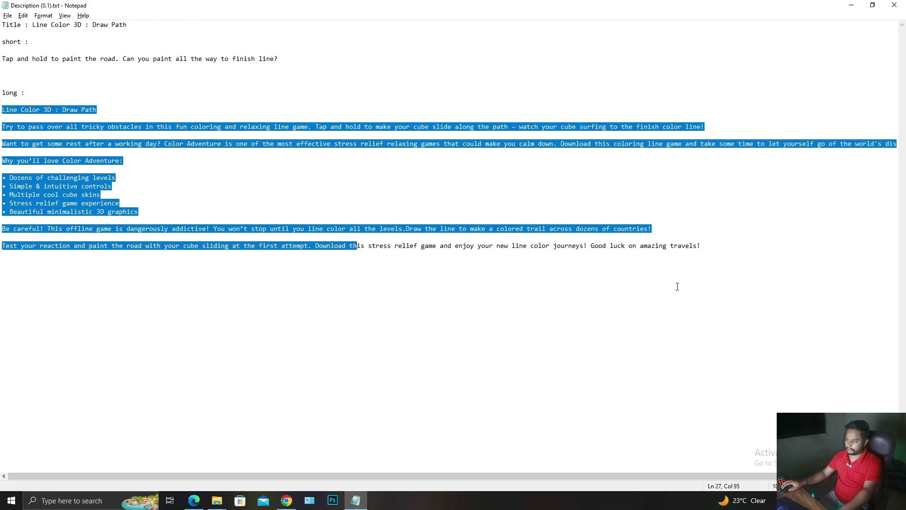
pyautogui.hotkey('ctrl', '-')
pyautogui.hotkey('ctrl', '-')
pyautogui.click(719, 249)
pyautogui.moveTo(718, 248)
pyautogui.mouseDown()
pyautogui.moveTo(3, 160)
pyautogui.moveTo(2, 110)
pyautogui.mouseUp()
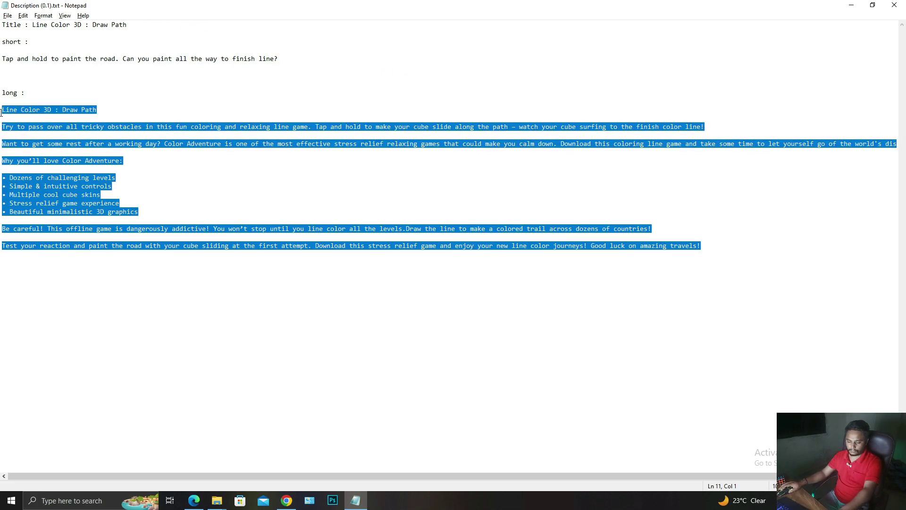
pyautogui.hotkey('alt', 'Tab')
pyautogui.click(378, 338)
pyautogui.hotkey('ctrl', 'v')
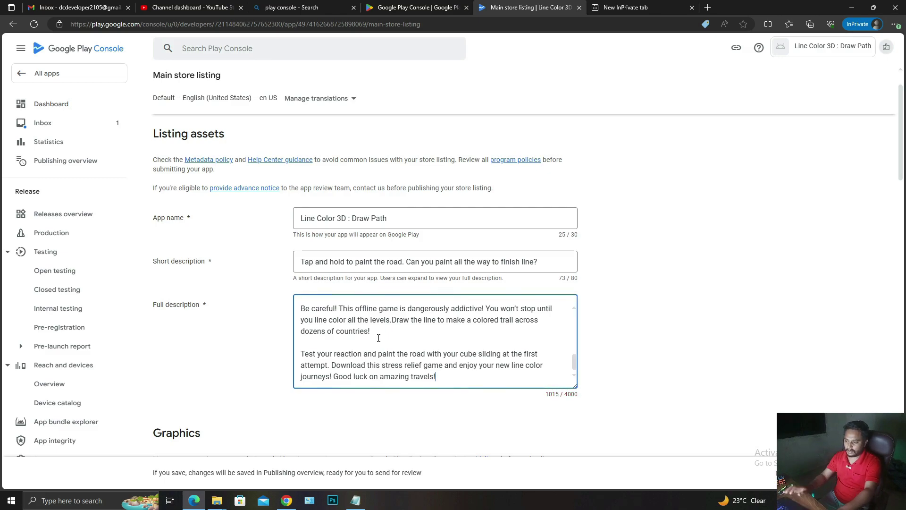
# Step: Upload logo copy.png as the app icon
pyautogui.scroll(-3, 707, 367)
pyautogui.scroll(-3, 521, 271)
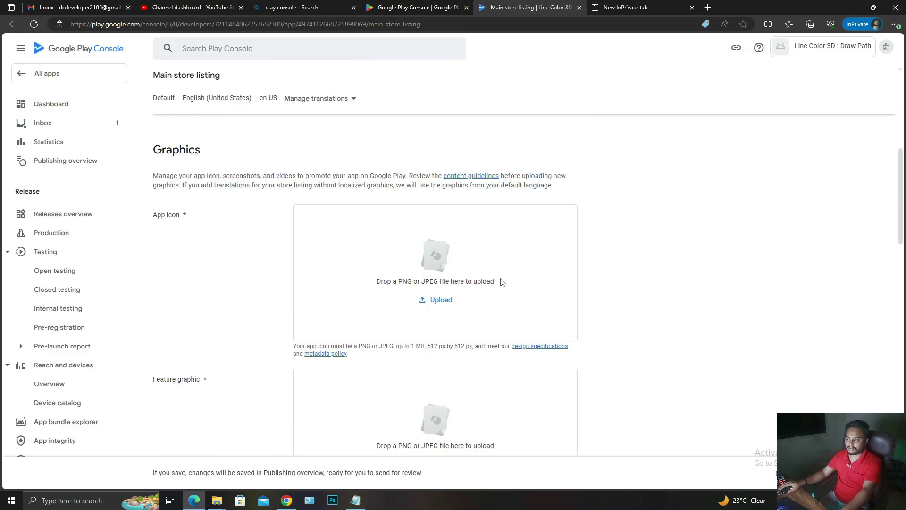
pyautogui.hotkey('alt', 'Tab')
pyautogui.hotkey('alt', 'Tab')
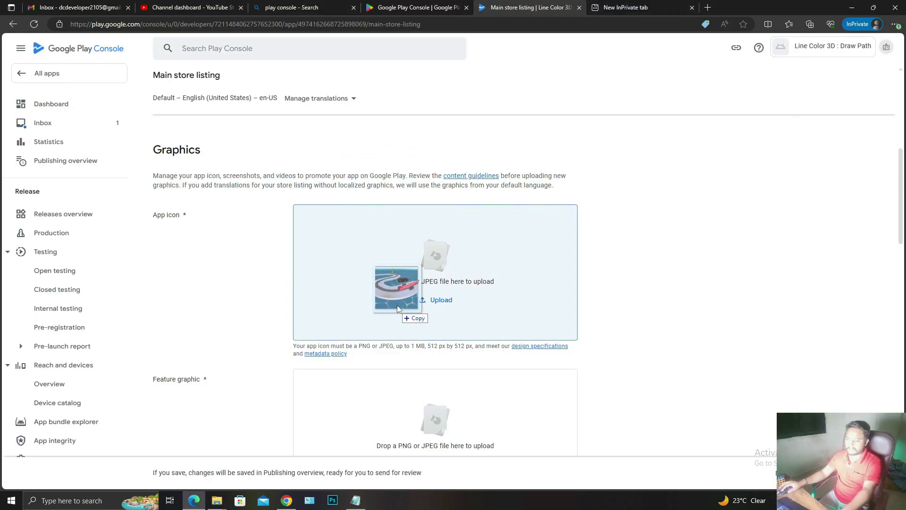
pyautogui.moveTo(297, 304); pyautogui.dragTo(397, 305)
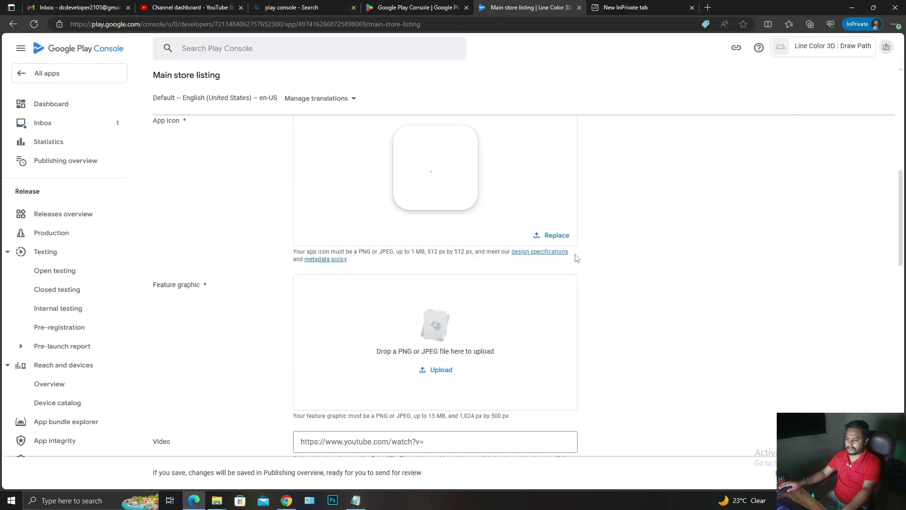
# Step: Add Promo copy.jpg as the feature graphic
pyautogui.hotkey('alt', 'Tab')
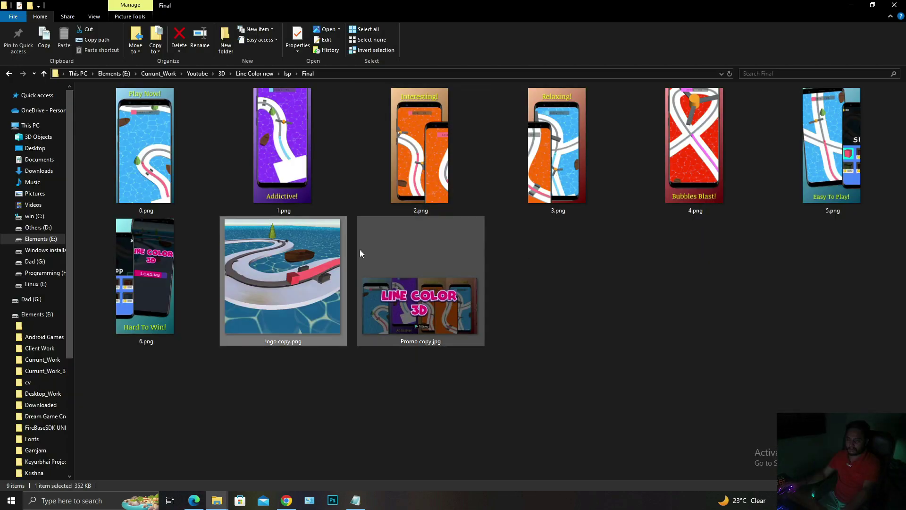
pyautogui.click(432, 338)
pyautogui.moveTo(434, 357); pyautogui.dragTo(405, 423)
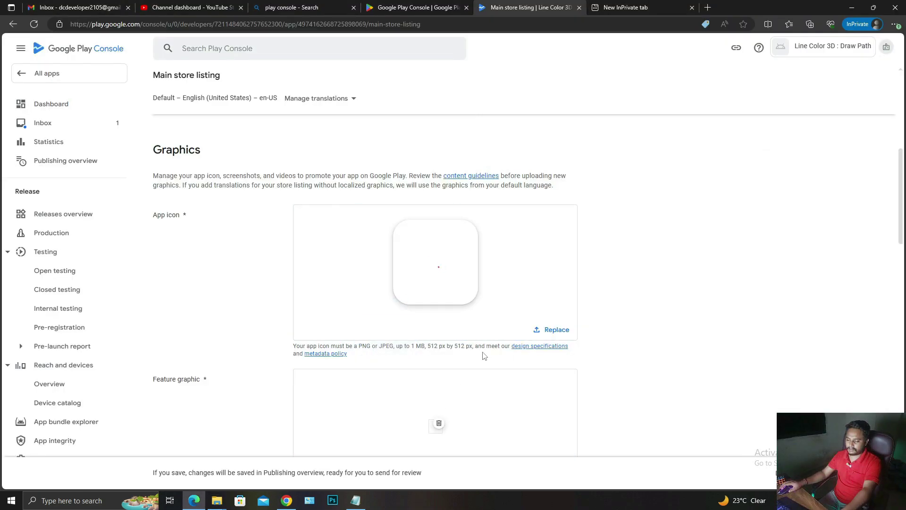
# Step: Check the icon and feature graphic in the Graphics section, then focus the Video URL field
pyautogui.scroll(-3, 583, 327)
pyautogui.scroll(3, 583, 327)
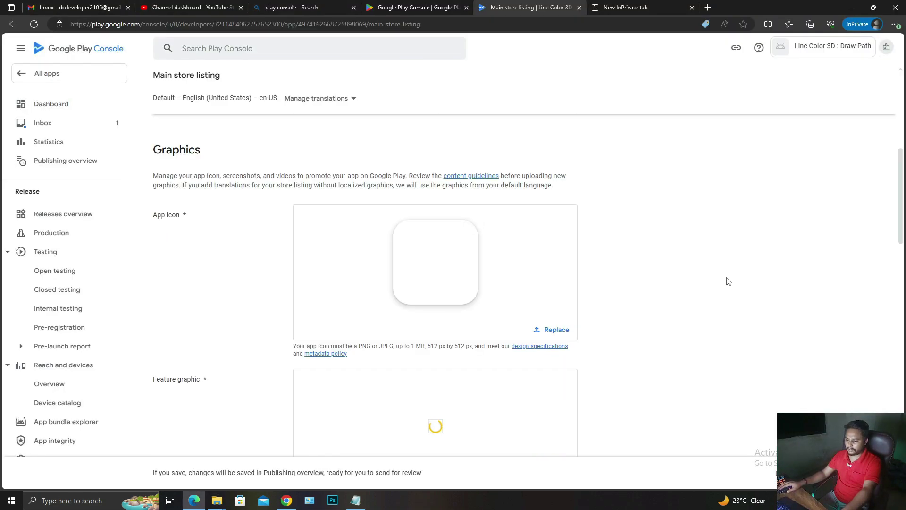
pyautogui.scroll(-1, 661, 269)
pyautogui.scroll(-1, 648, 262)
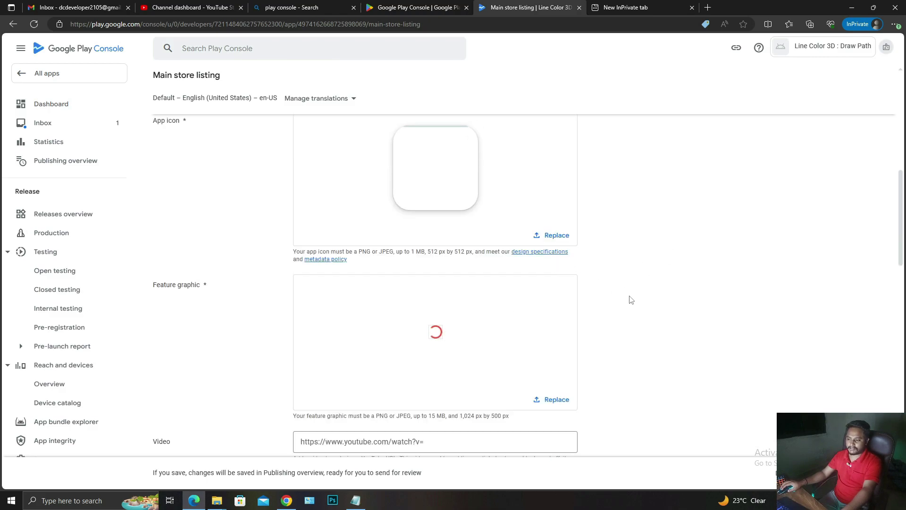
pyautogui.scroll(2, 631, 299)
pyautogui.scroll(-1, 632, 269)
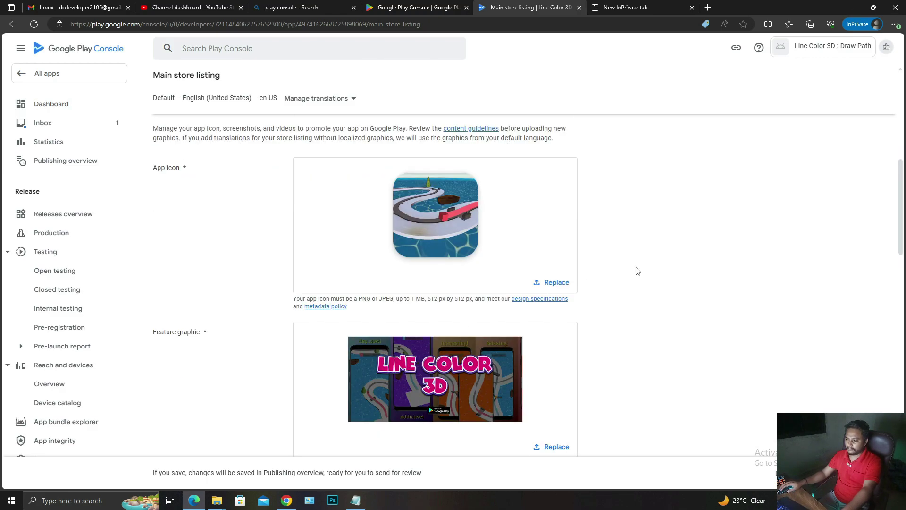
pyautogui.scroll(-2, 396, 252)
pyautogui.scroll(-3, 410, 227)
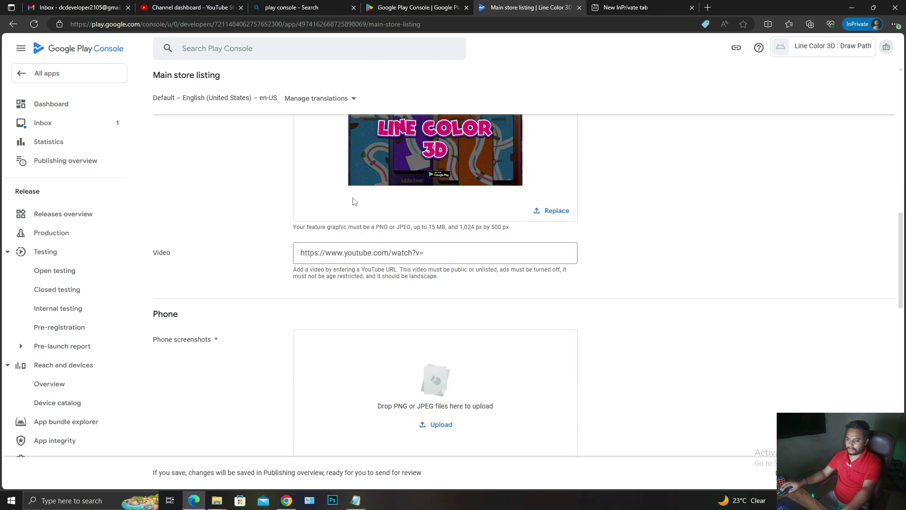
pyautogui.scroll(2, 422, 201)
pyautogui.scroll(-2, 422, 201)
pyautogui.click(439, 253)
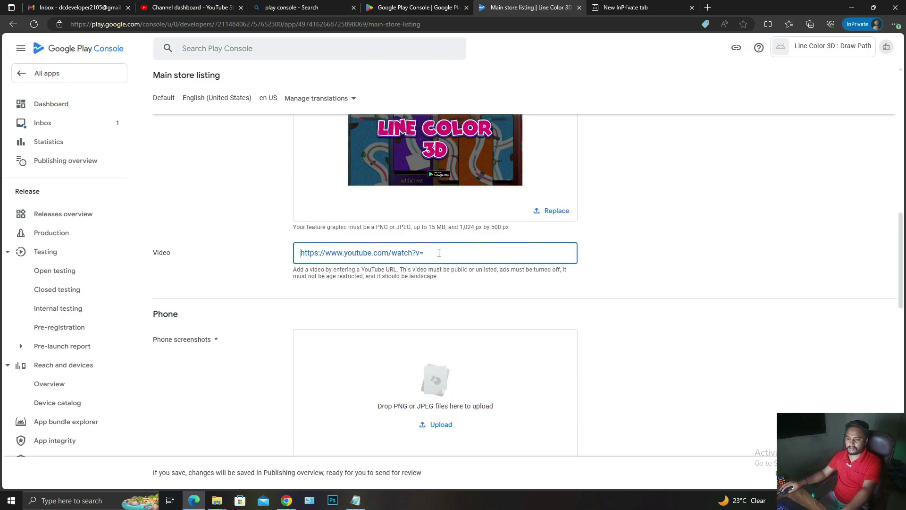
# Step: Upload screenshots 0.png–6.png as phone screenshots
pyautogui.scroll(-2, 452, 267)
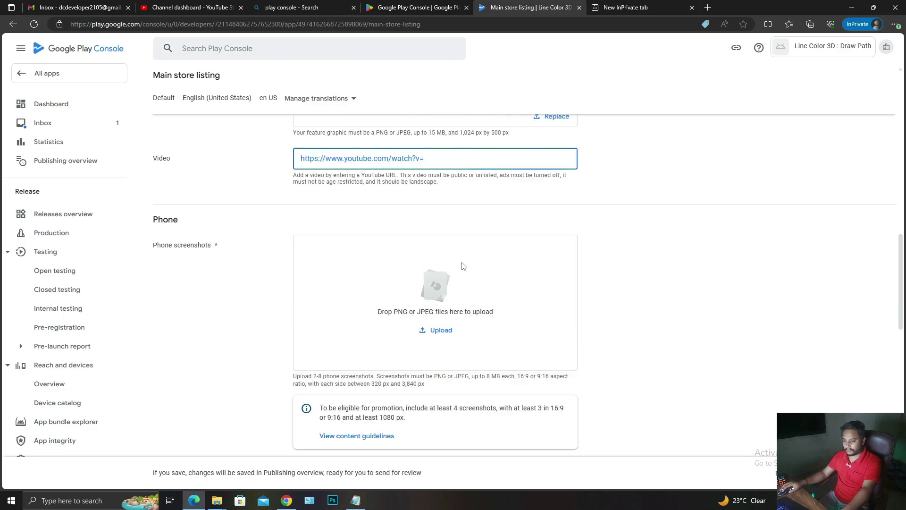
pyautogui.scroll(-1, 461, 264)
pyautogui.hotkey('alt', 'Tab')
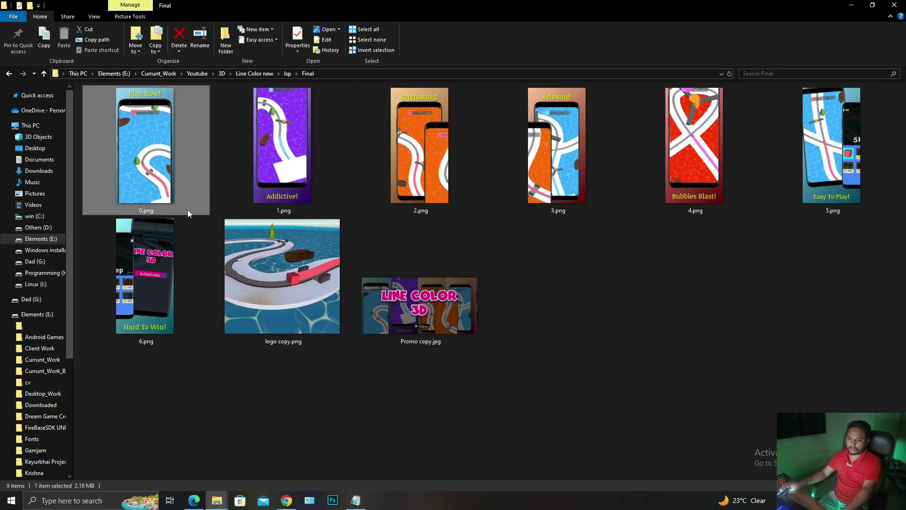
pyautogui.keyDown('shift'); pyautogui.click(169, 260); pyautogui.keyUp('shift')
pyautogui.moveTo(165, 168); pyautogui.dragTo(373, 221)
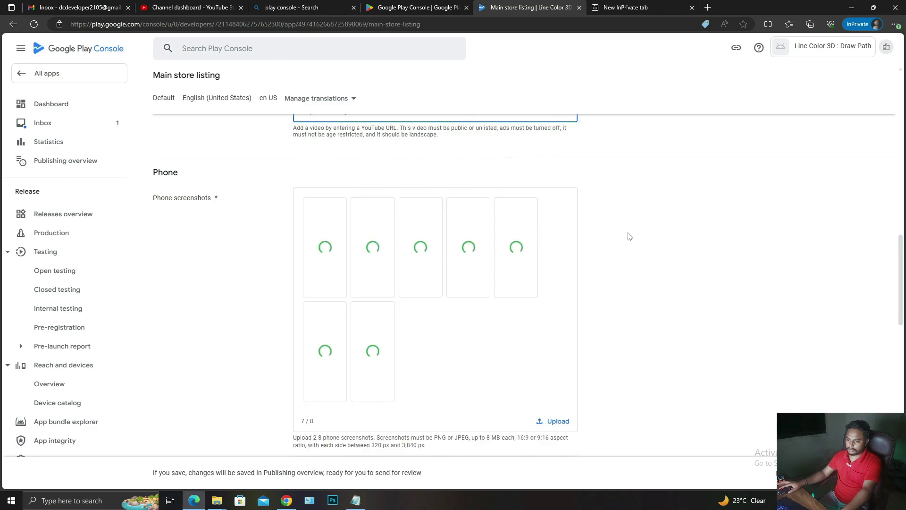
pyautogui.hotkey('alt', 'Tab')
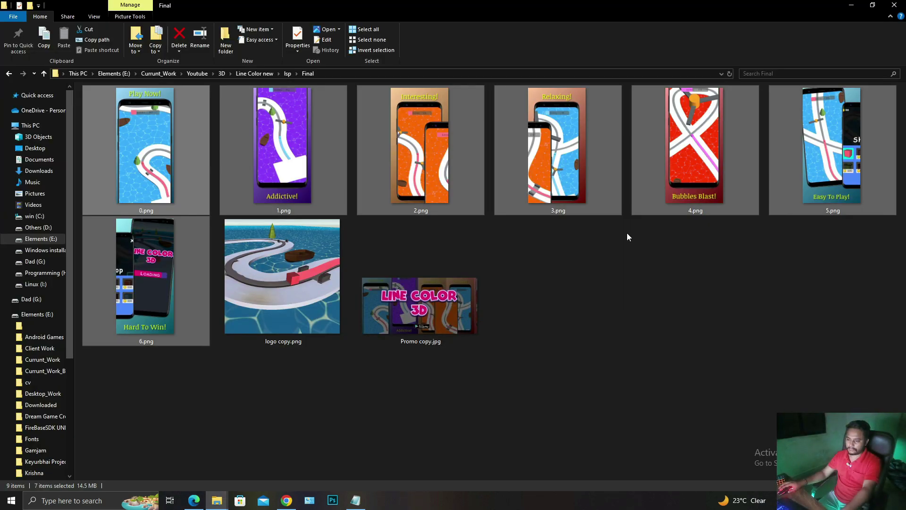
pyautogui.hotkey('alt', 'Tab')
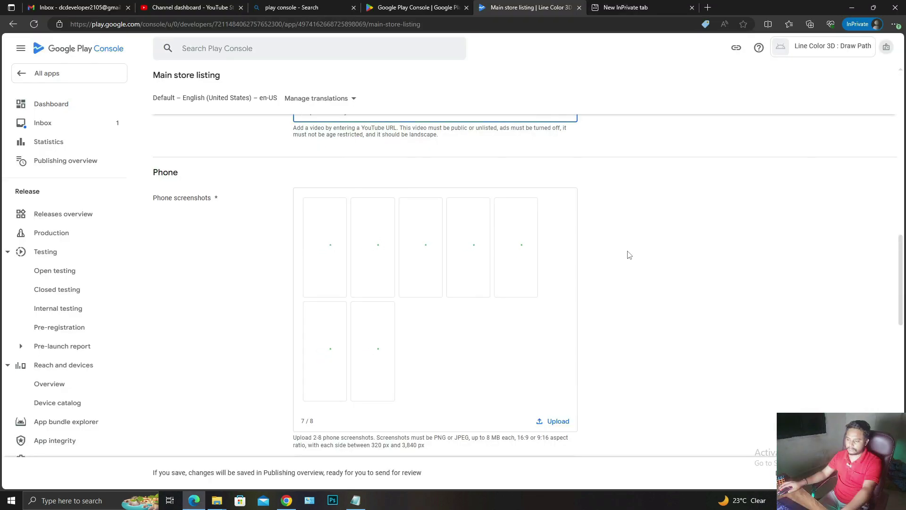
# Step: Drop the seven screenshots into the 7-inch tablet screenshots section
pyautogui.scroll(-3, 628, 256)
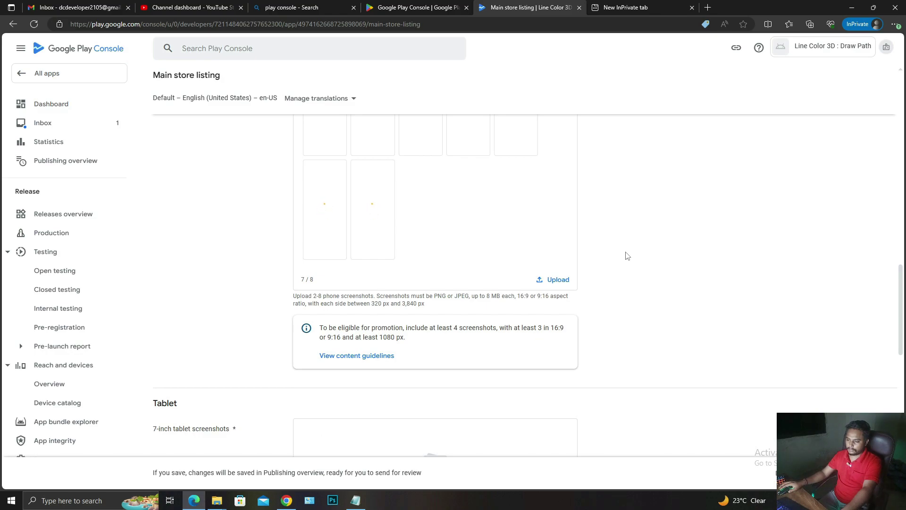
pyautogui.scroll(-2, 628, 255)
pyautogui.scroll(-3, 627, 255)
pyautogui.hotkey('alt', 'Tab')
pyautogui.moveTo(279, 199)
pyautogui.mouseDown()
pyautogui.moveTo(241, 267)
pyautogui.moveTo(364, 363)
pyautogui.moveTo(354, 212)
pyautogui.mouseUp()
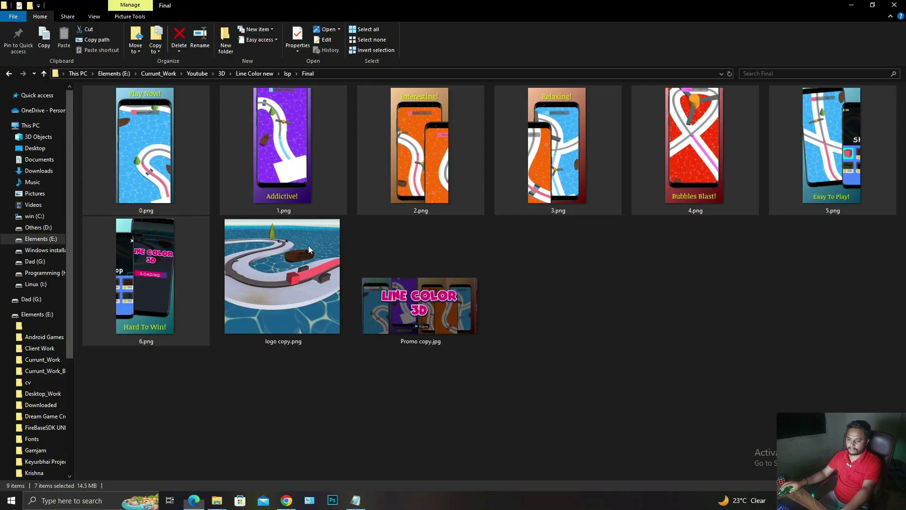
# Step: Drop the seven screenshots into the 10-inch tablet section and confirm the changes saved
pyautogui.scroll(-4, 471, 268)
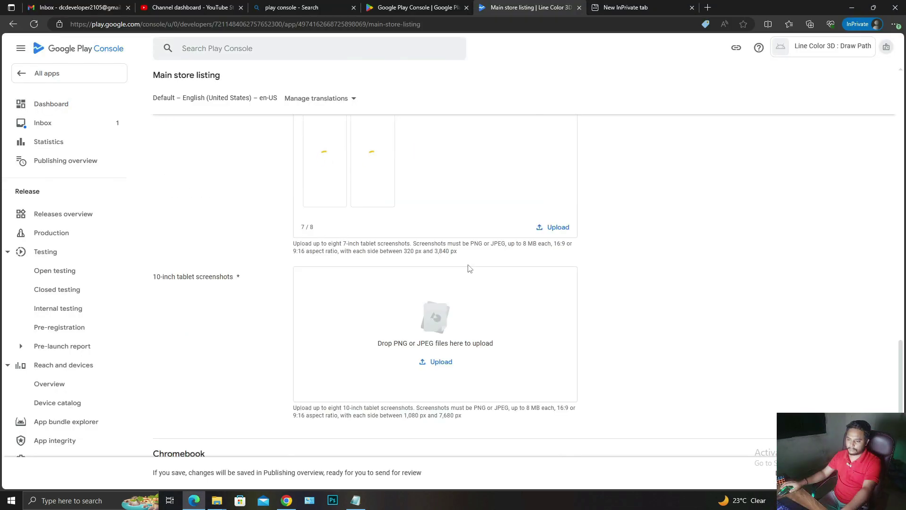
pyautogui.scroll(-3, 470, 267)
pyautogui.hotkey('alt', 'Tab')
pyautogui.hotkey('alt', 'Tab')
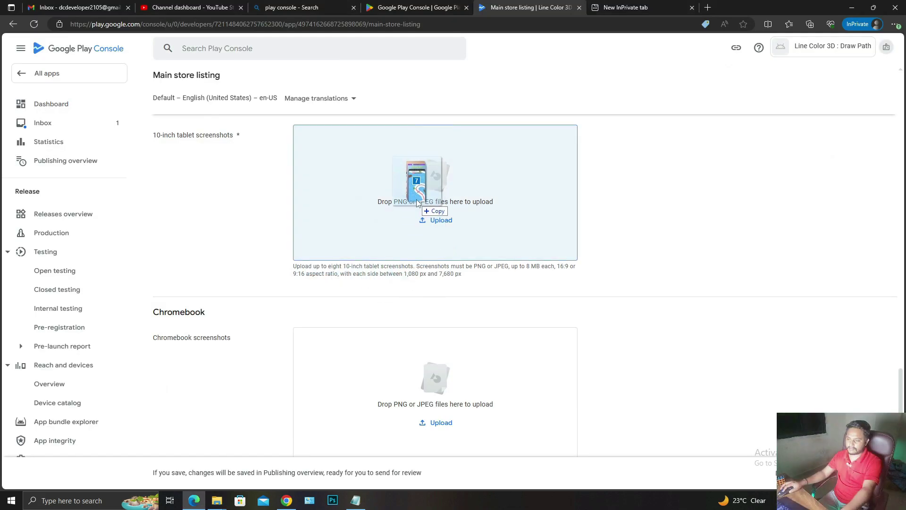
pyautogui.moveTo(350, 286); pyautogui.dragTo(406, 180)
pyautogui.scroll(4, 571, 264)
pyautogui.scroll(3, 571, 281)
pyautogui.scroll(5, 571, 280)
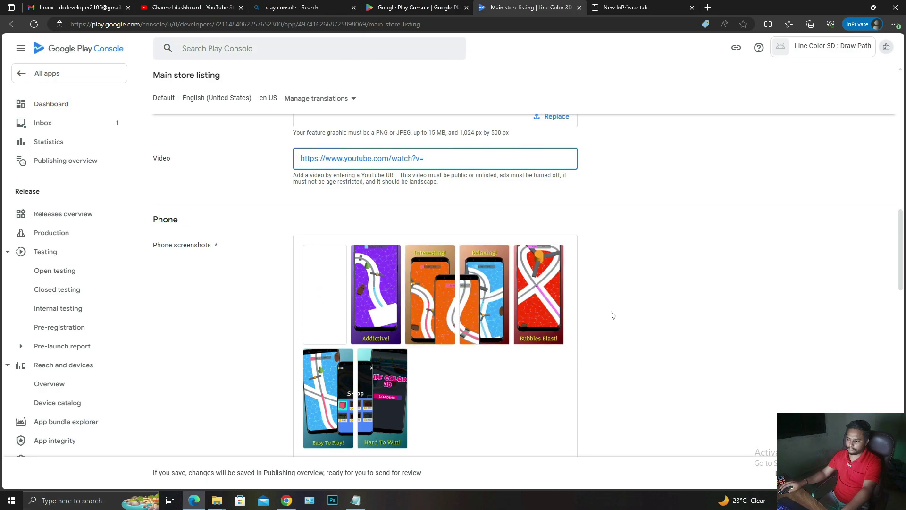
pyautogui.scroll(-2, 313, 212)
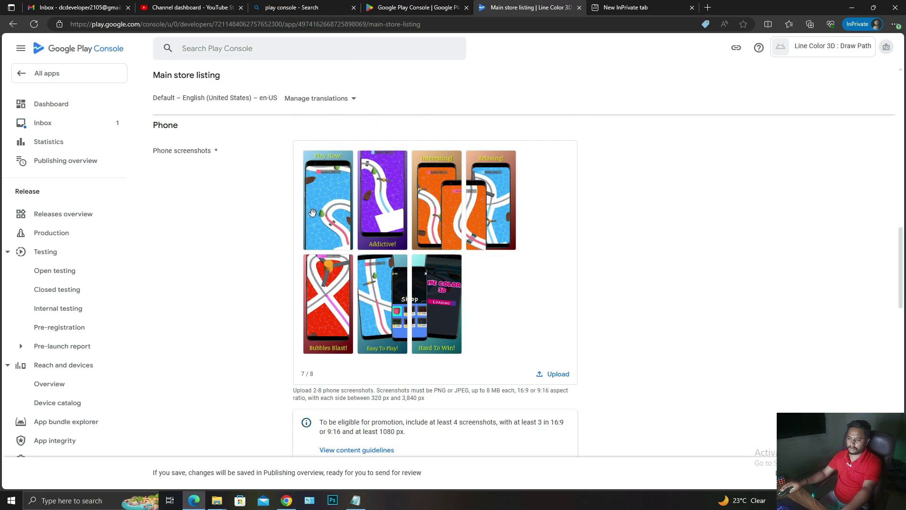
pyautogui.scroll(-4, 413, 276)
pyautogui.scroll(-2, 411, 279)
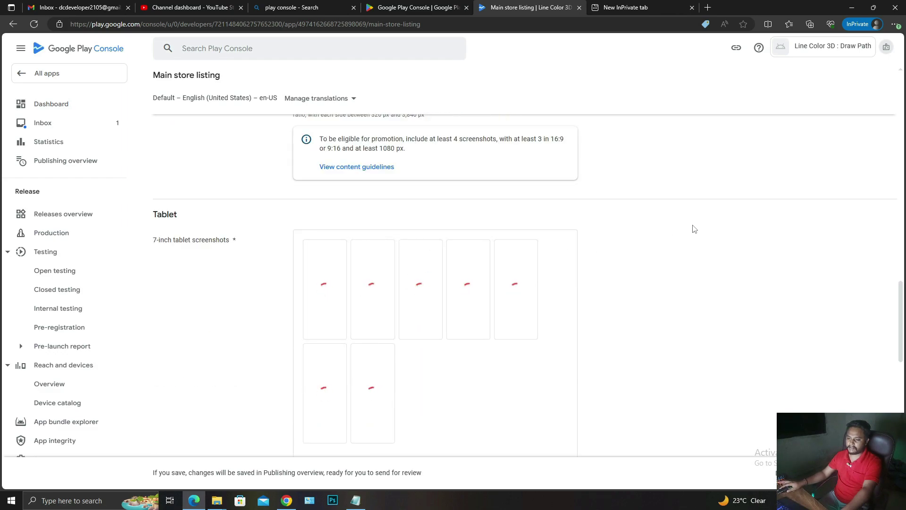
pyautogui.scroll(-3, 687, 230)
pyautogui.scroll(1, 687, 229)
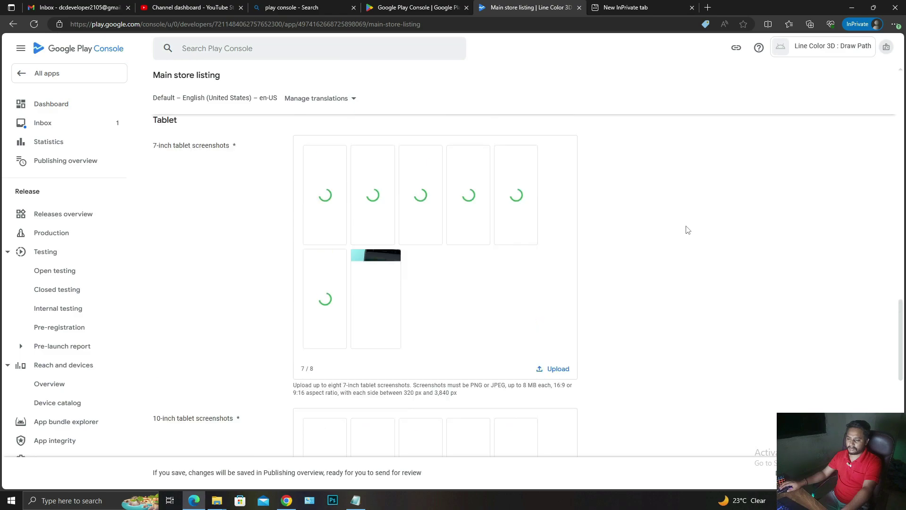
pyautogui.scroll(1, 688, 230)
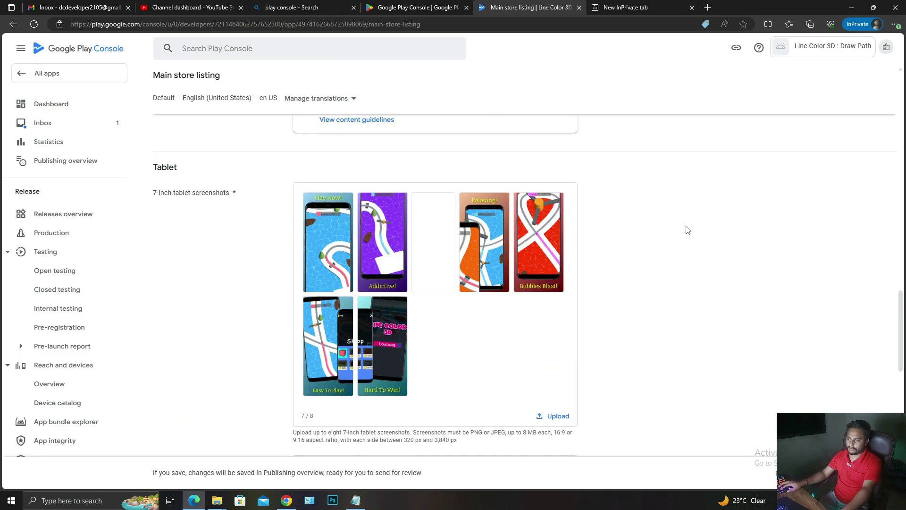
pyautogui.scroll(-2, 683, 244)
pyautogui.scroll(-3, 683, 246)
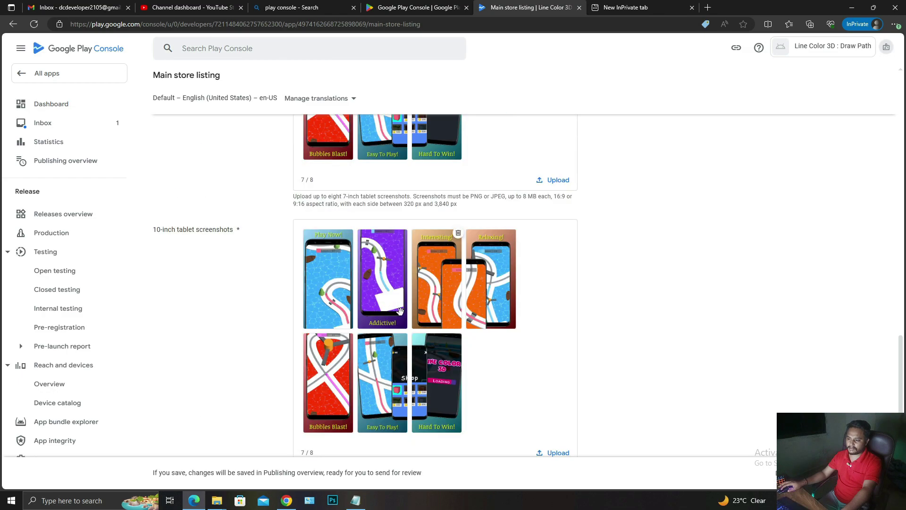
pyautogui.scroll(-5, 626, 291)
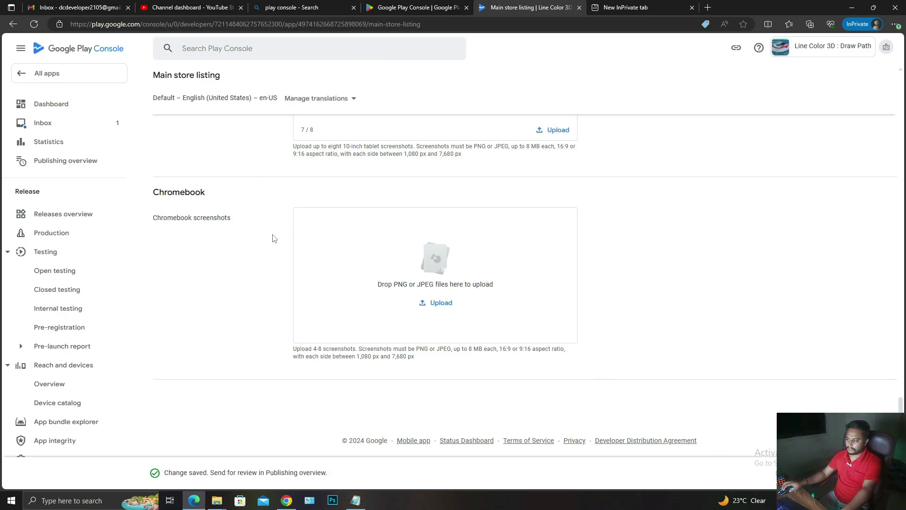
# Step: Return to the dashboard and view the Create and publish a release tasks
pyautogui.click(51, 104)
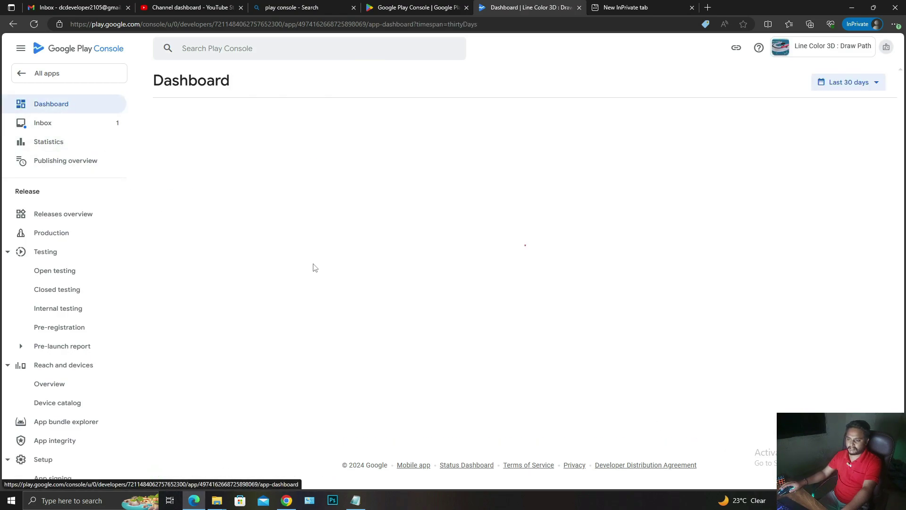
pyautogui.scroll(-3, 306, 283)
pyautogui.scroll(-2, 290, 289)
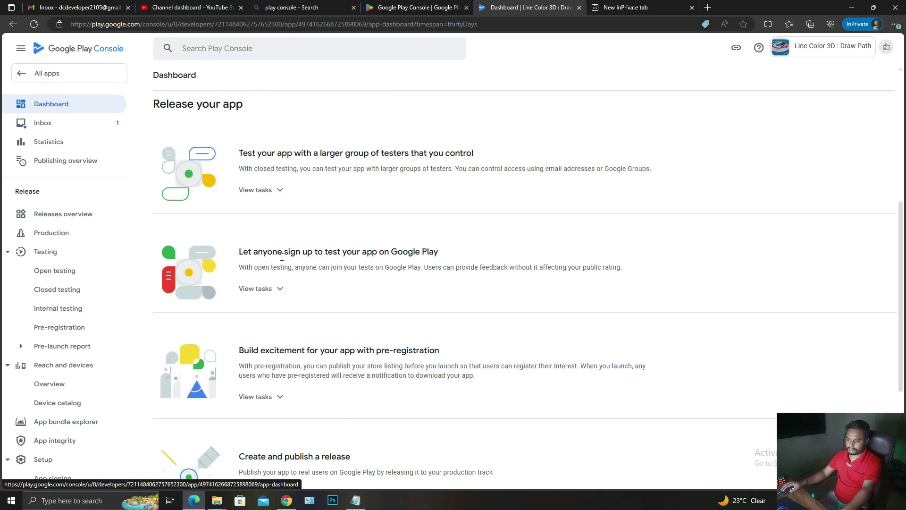
pyautogui.scroll(-2, 278, 271)
pyautogui.scroll(-2, 278, 272)
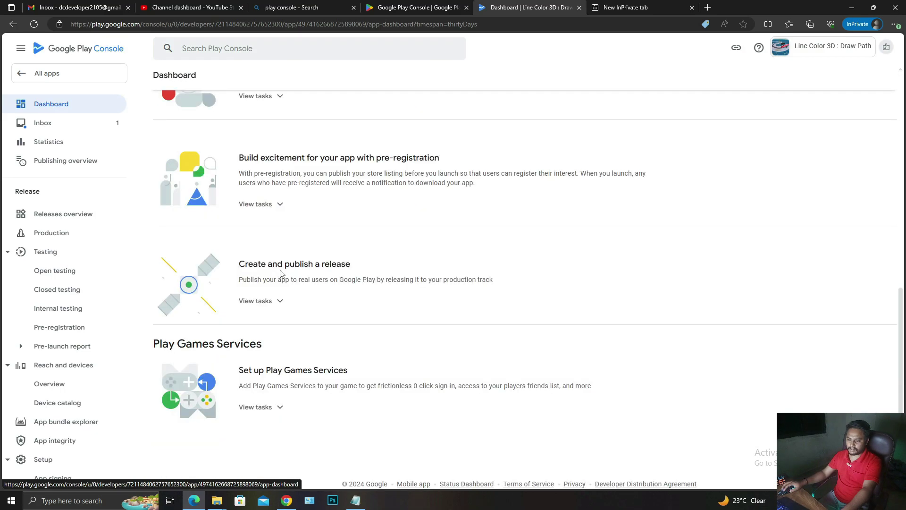
pyautogui.click(281, 301)
pyautogui.scroll(-2, 310, 279)
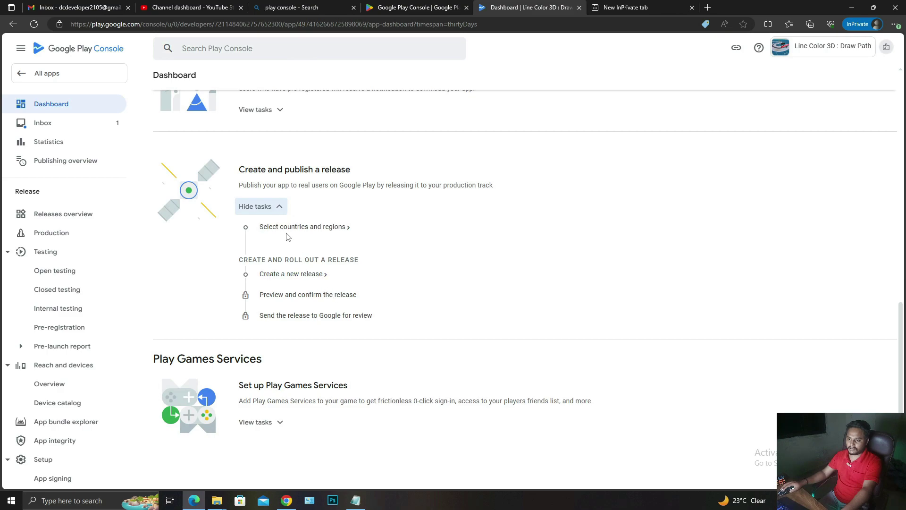
# Step: Make production available in all 177 countries and regions, then create a new release
pyautogui.click(325, 228)
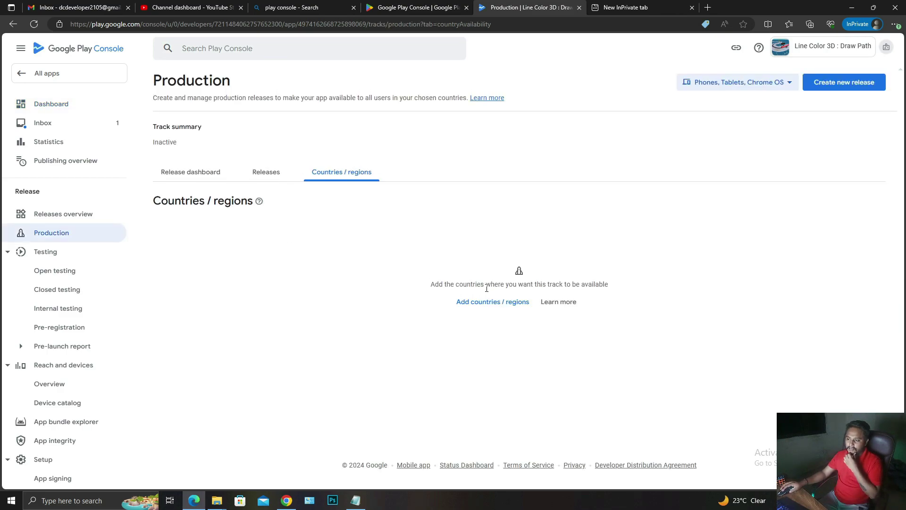
pyautogui.click(494, 304)
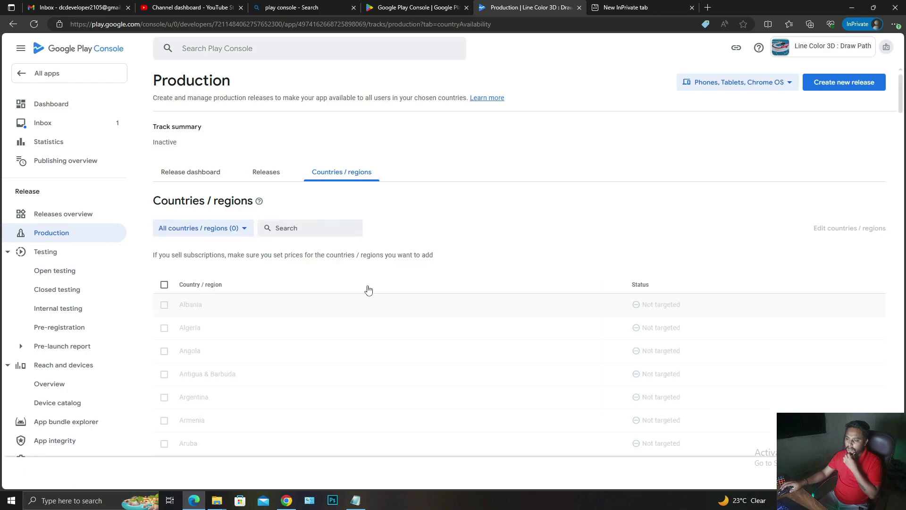
pyautogui.click(164, 284)
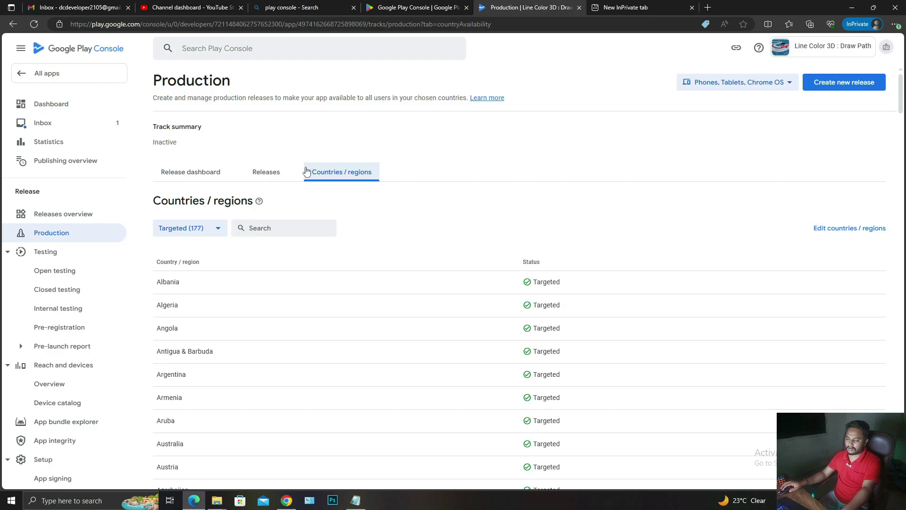
pyautogui.click(843, 83)
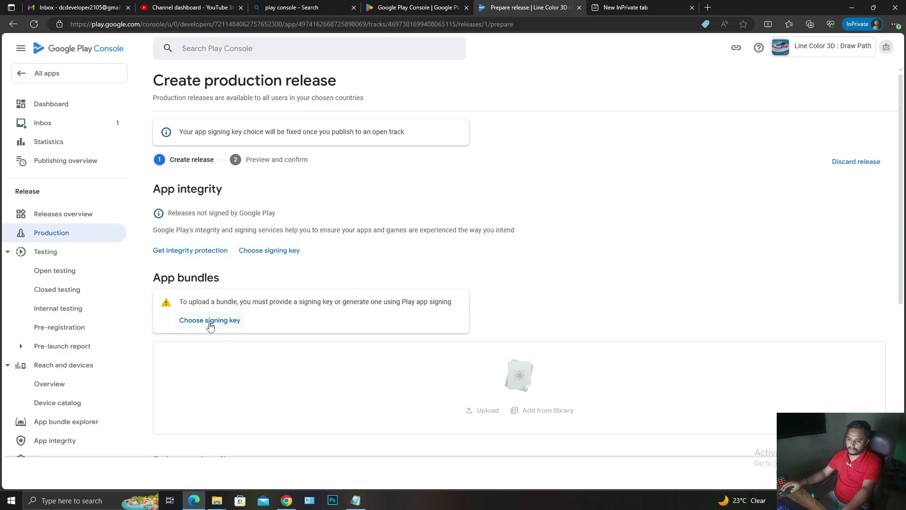
# Step: Choose a Google-generated app signing key for the production release
pyautogui.click(210, 320)
pyautogui.click(533, 331)
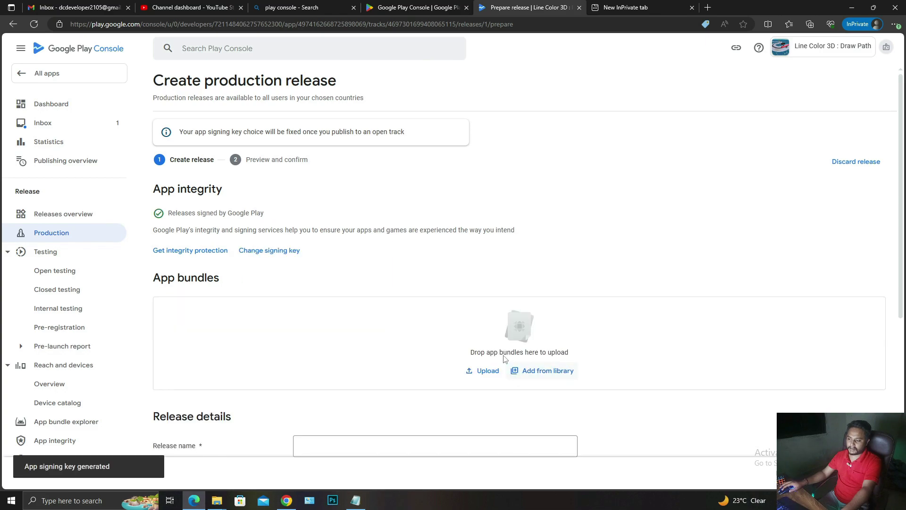
pyautogui.scroll(-1, 518, 373)
pyautogui.moveTo(217, 500)
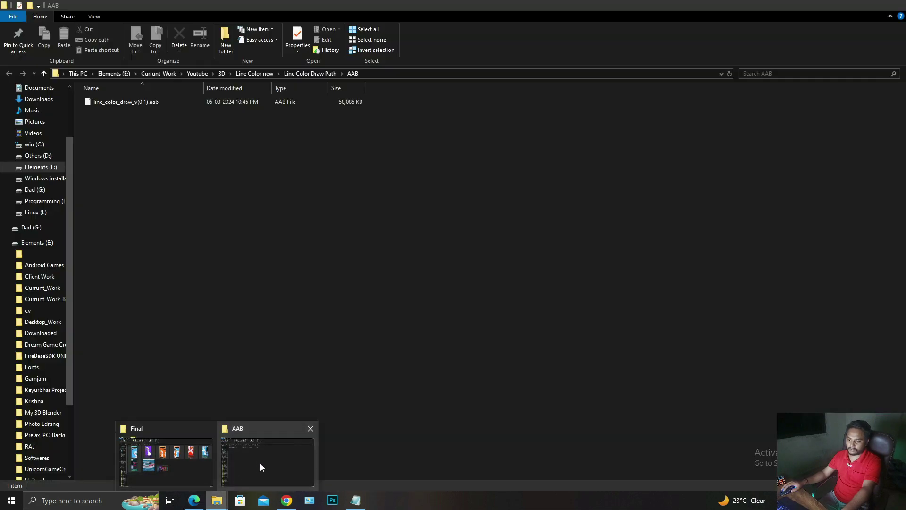
# Step: Drag line_color_draw_v(0.1).aab from File Explorer into the release's app bundle upload area
pyautogui.click(259, 463)
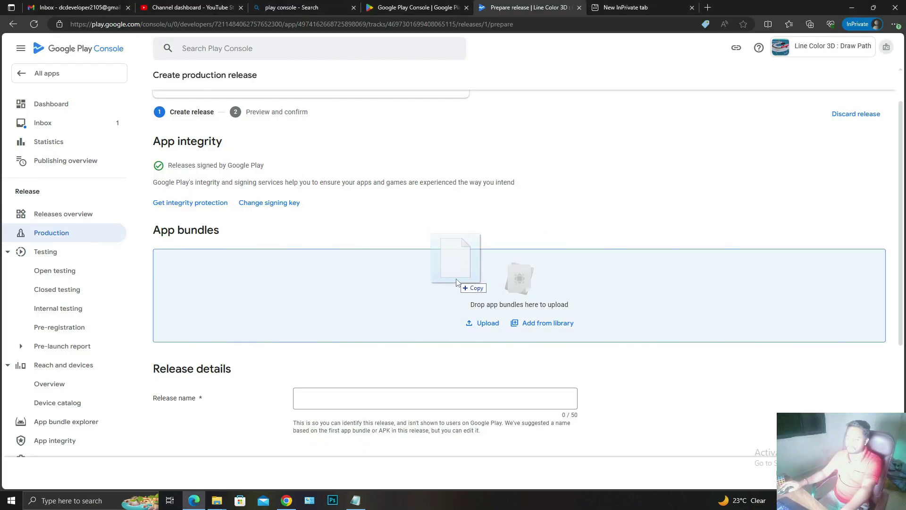
pyautogui.moveTo(130, 102); pyautogui.dragTo(472, 264)
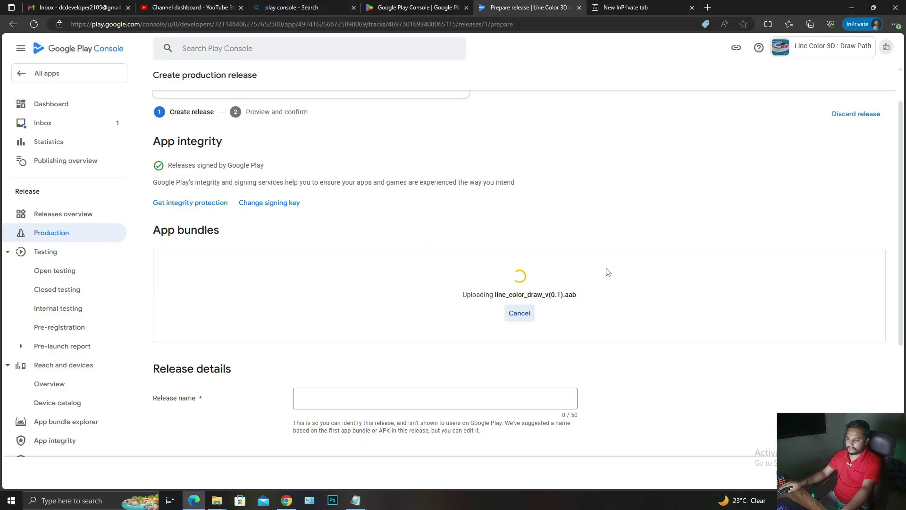
pyautogui.scroll(-2, 604, 281)
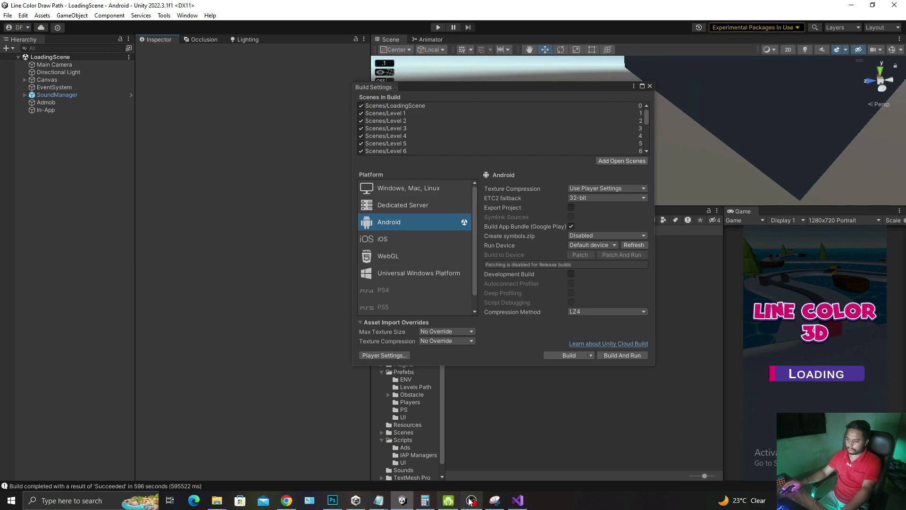
# Step: Glance at the OBS recorder, then return to the Create production release page while the bundle uploads
pyautogui.click(471, 500)
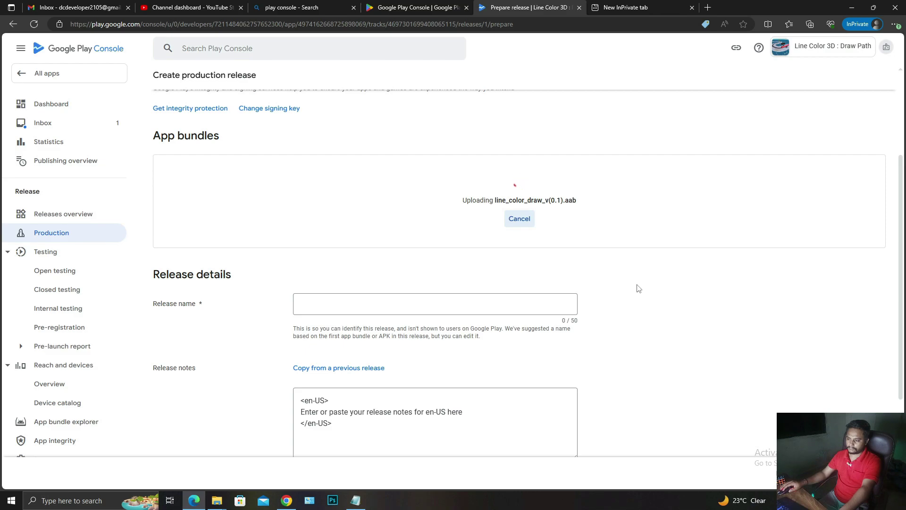
pyautogui.scroll(-1, 638, 288)
# Step: Replace the placeholder en-US release note with 'Exciting Levels Added'
pyautogui.click(536, 348)
pyautogui.moveTo(463, 364); pyautogui.dragTo(241, 366)
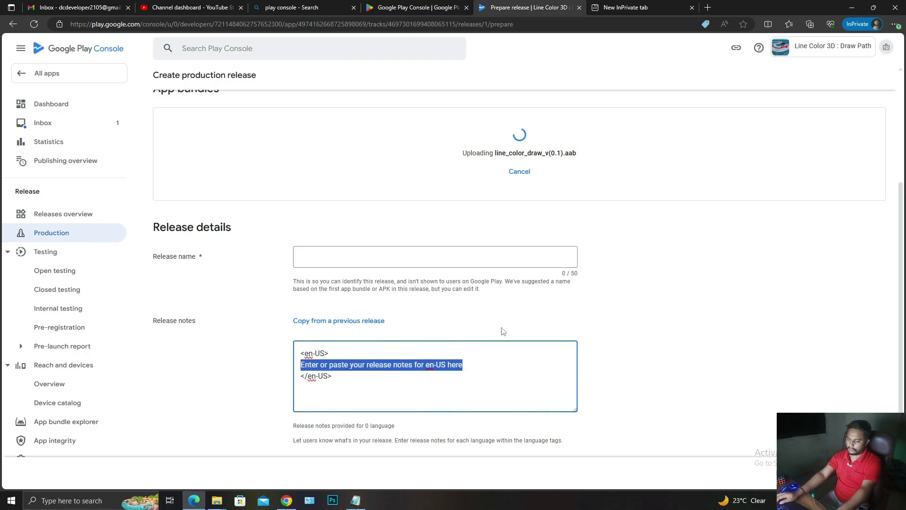
pyautogui.press('BackSpace')
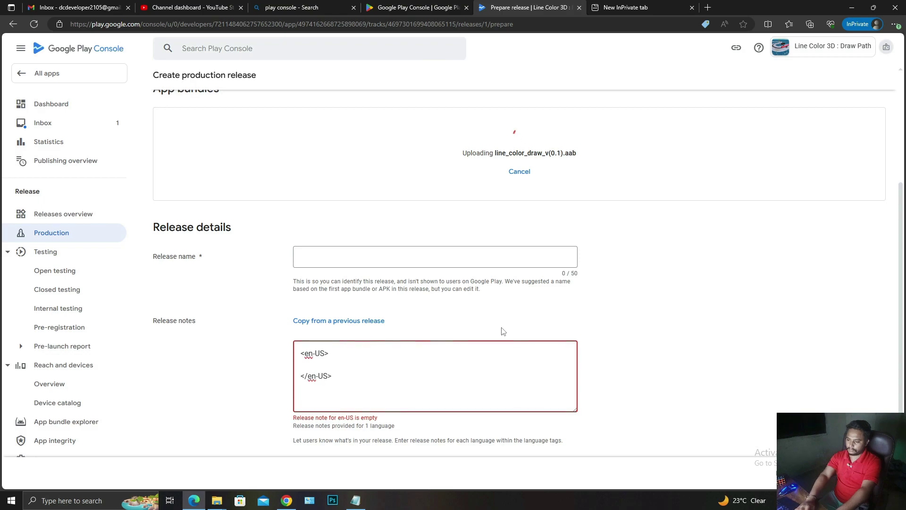
pyautogui.write('Ex')
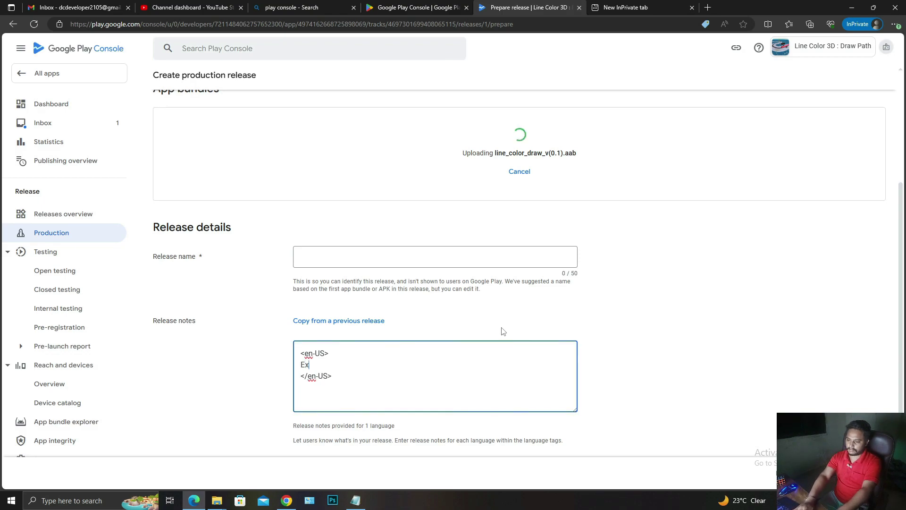
pyautogui.write('citing')
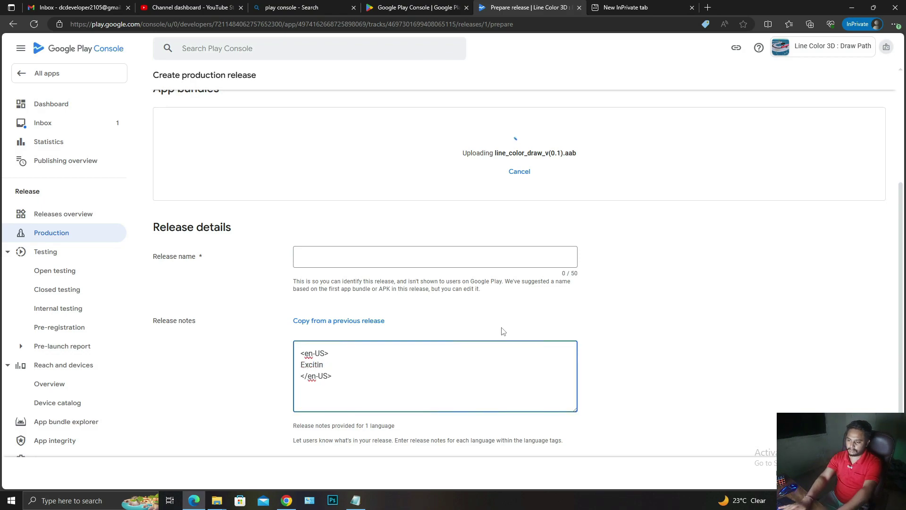
pyautogui.write(' Levels ')
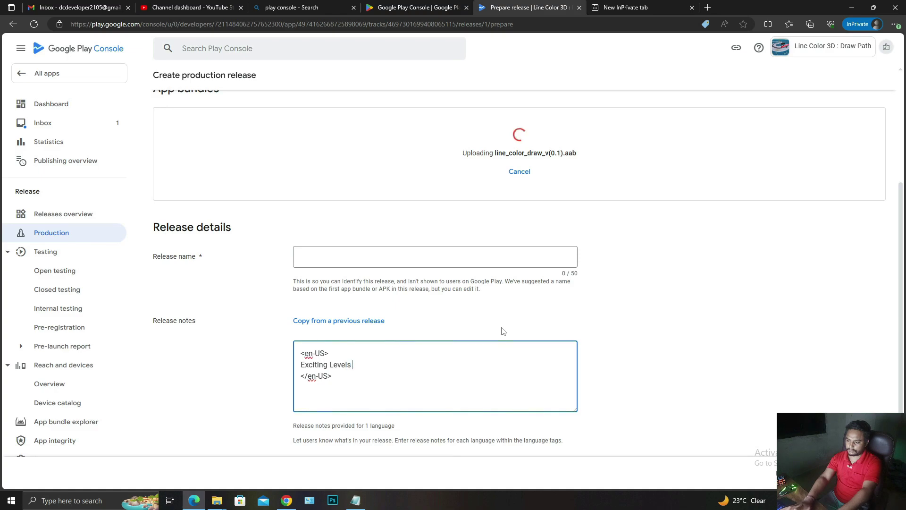
pyautogui.write('Added')
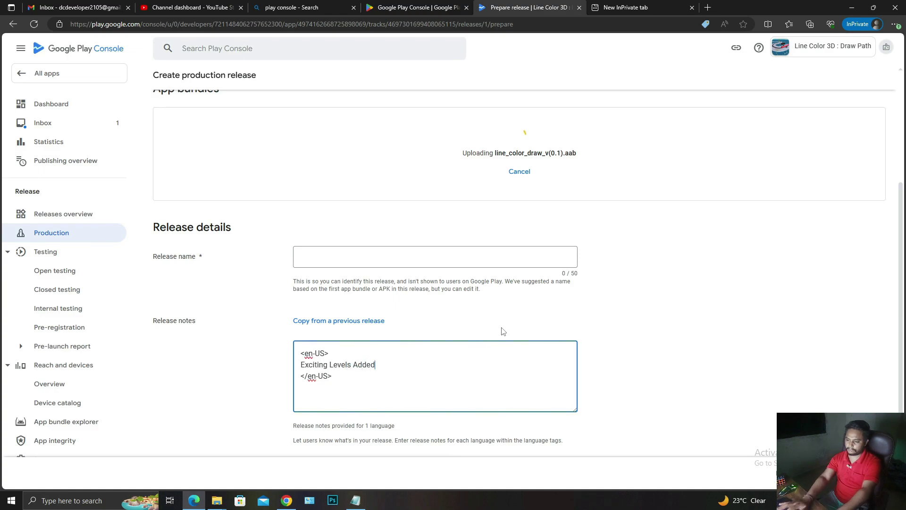
# Step: Check the note while line_color_draw_v(0.1).aab finishes uploading and release name fills as 1 (0.1)
pyautogui.scroll(2, 651, 254)
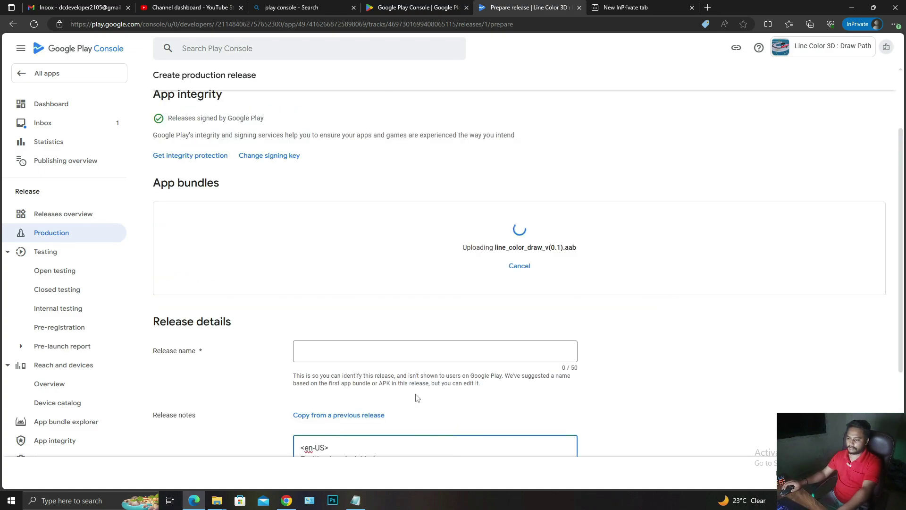
pyautogui.scroll(-3, 417, 398)
pyautogui.moveTo(382, 314); pyautogui.dragTo(297, 319)
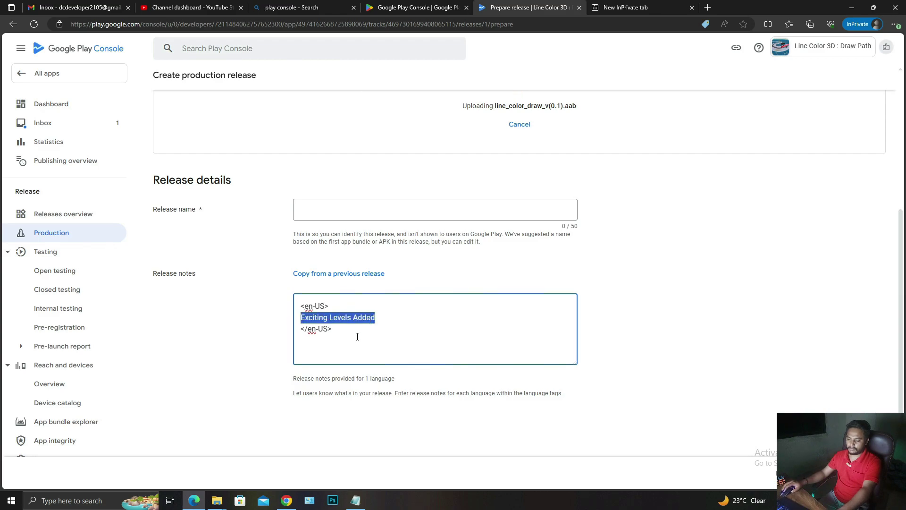
pyautogui.click(647, 313)
pyautogui.scroll(2, 643, 315)
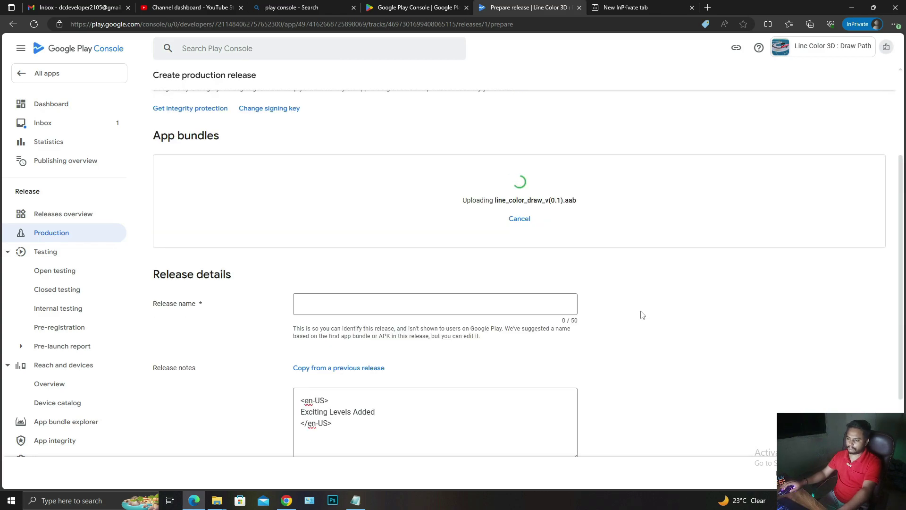
pyautogui.scroll(1, 642, 315)
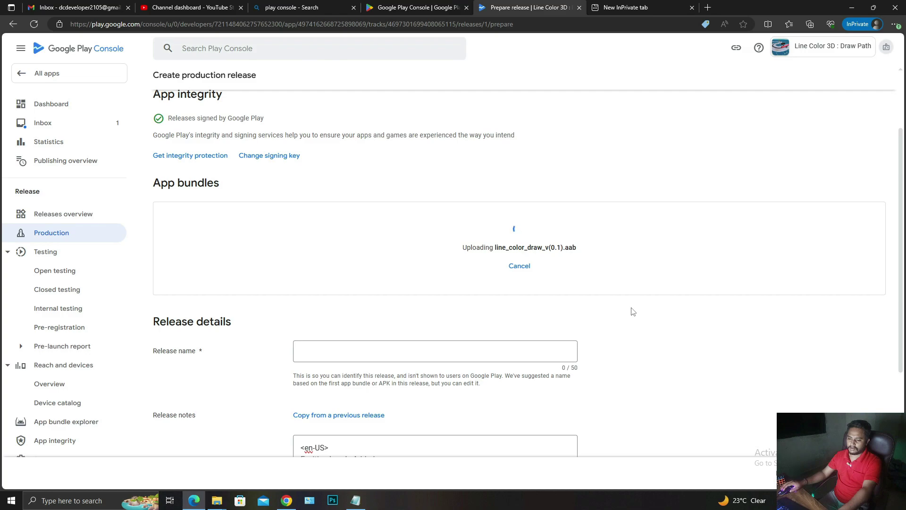
pyautogui.scroll(-1, 632, 311)
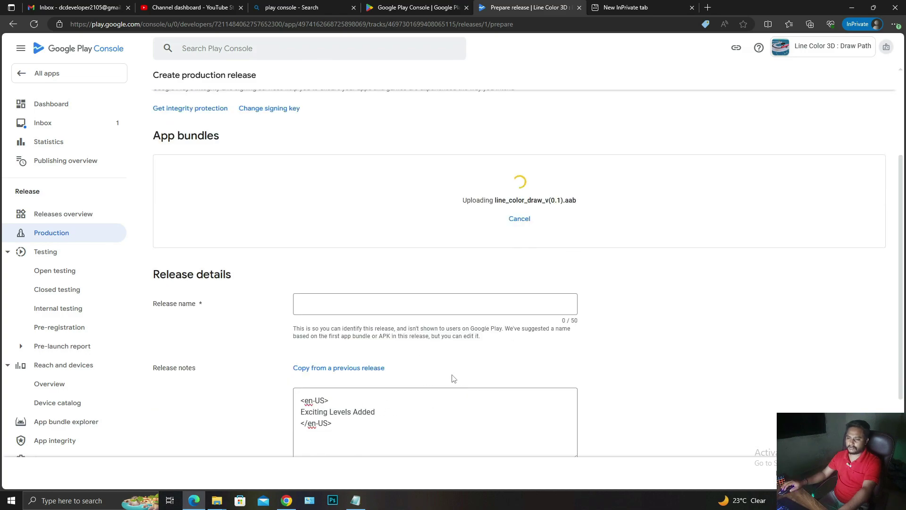
pyautogui.scroll(1, 508, 373)
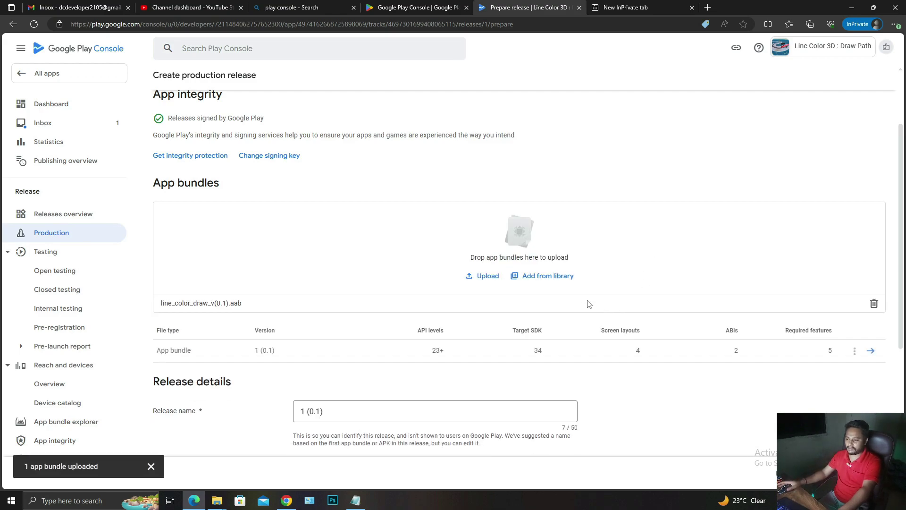
# Step: Expand the release error and open the advertising ID declaration
pyautogui.scroll(-3, 543, 320)
pyautogui.scroll(-2, 515, 299)
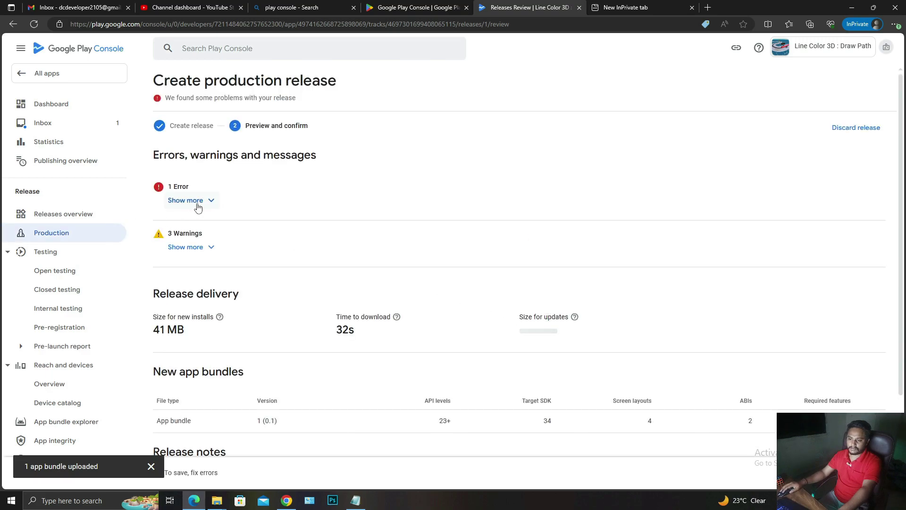
pyautogui.click(195, 202)
pyautogui.click(220, 254)
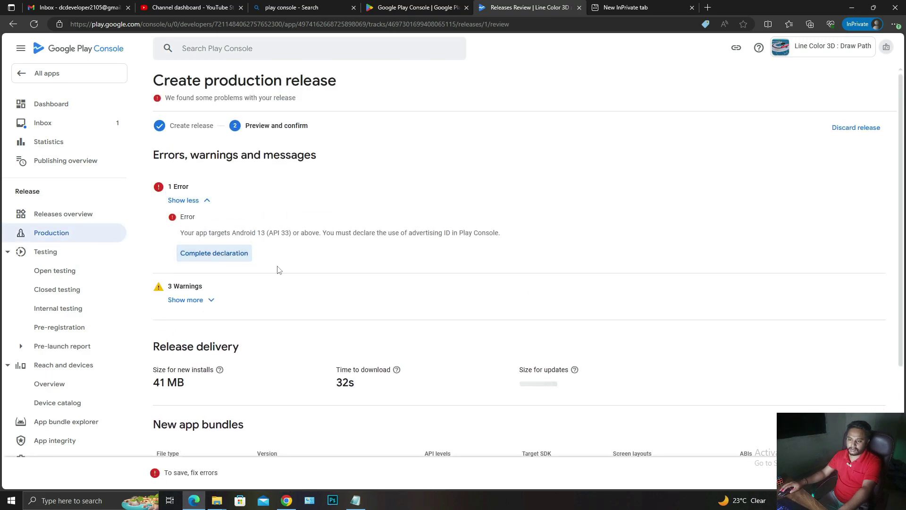
# Step: Declare that the app uses advertising ID for advertising or marketing, then return to Production
pyautogui.scroll(-2, 245, 289)
pyautogui.scroll(-2, 245, 289)
pyautogui.click(157, 288)
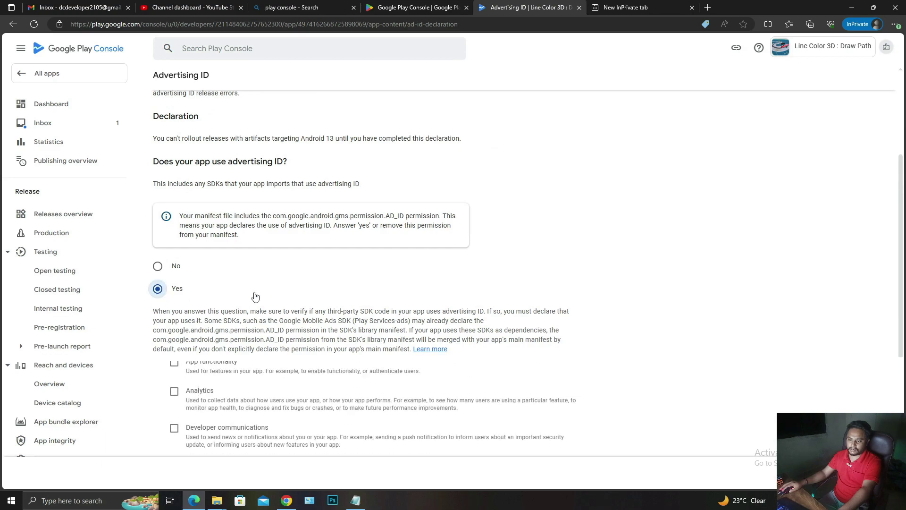
pyautogui.scroll(-2, 252, 297)
pyautogui.scroll(-1, 238, 324)
pyautogui.scroll(-2, 204, 341)
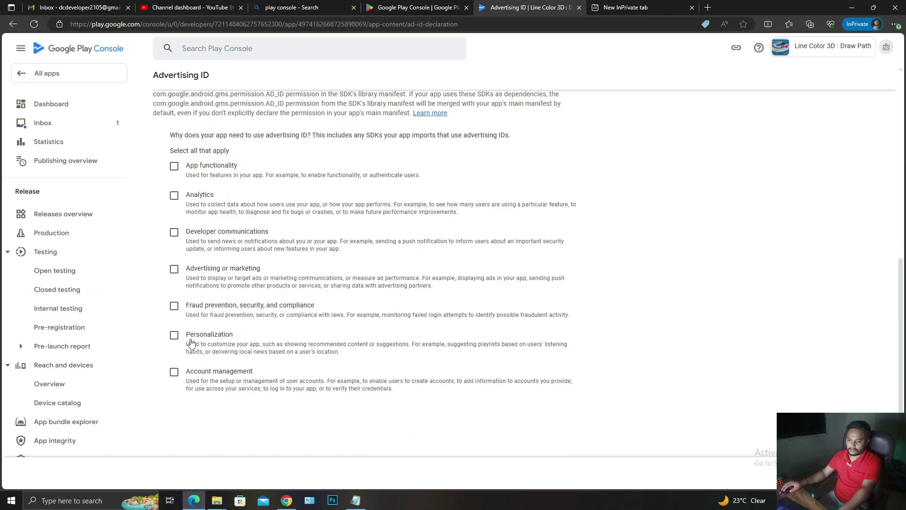
pyautogui.click(175, 270)
pyautogui.scroll(-1, 296, 289)
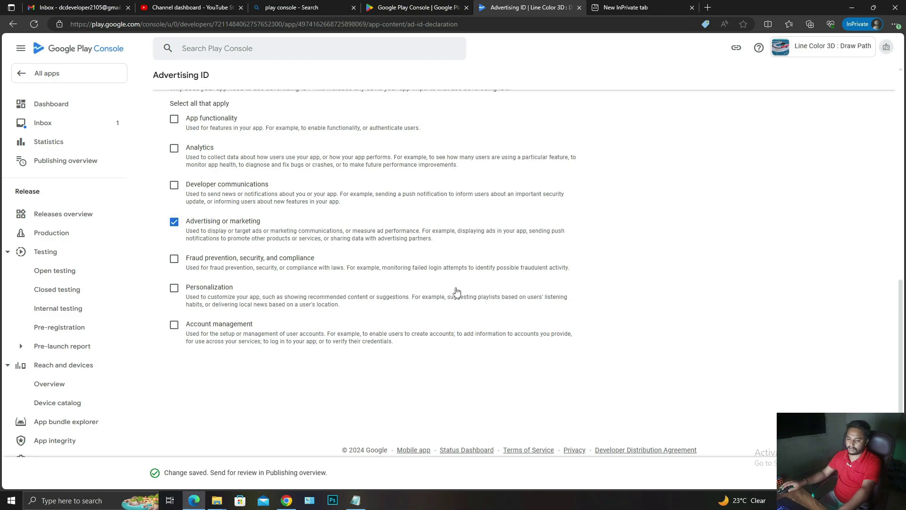
pyautogui.click(56, 233)
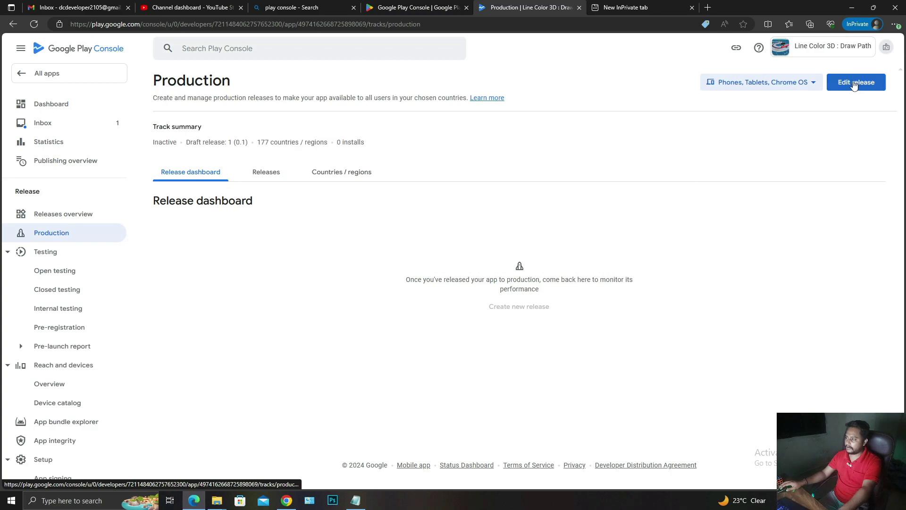
# Step: Resume editing draft release 1 (0.1) and preview it, listing the three warnings
pyautogui.click(857, 83)
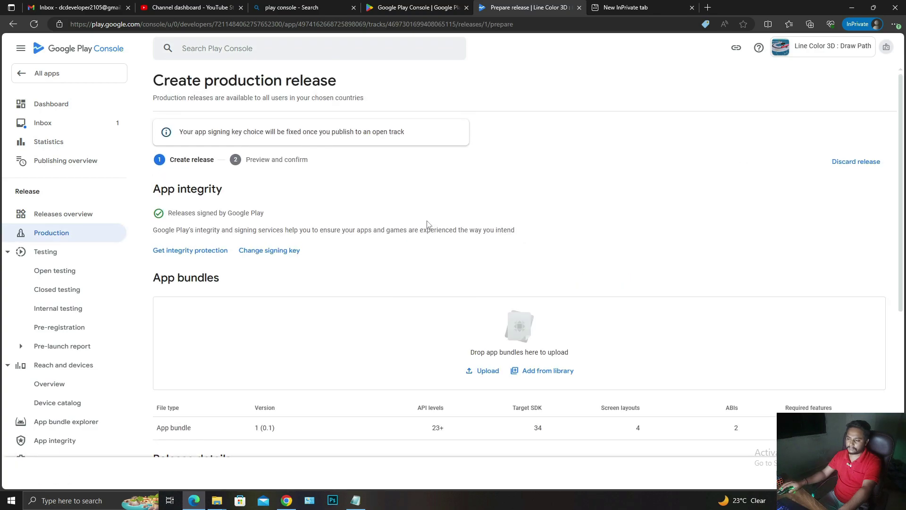
pyautogui.scroll(-3, 521, 273)
pyautogui.click(873, 473)
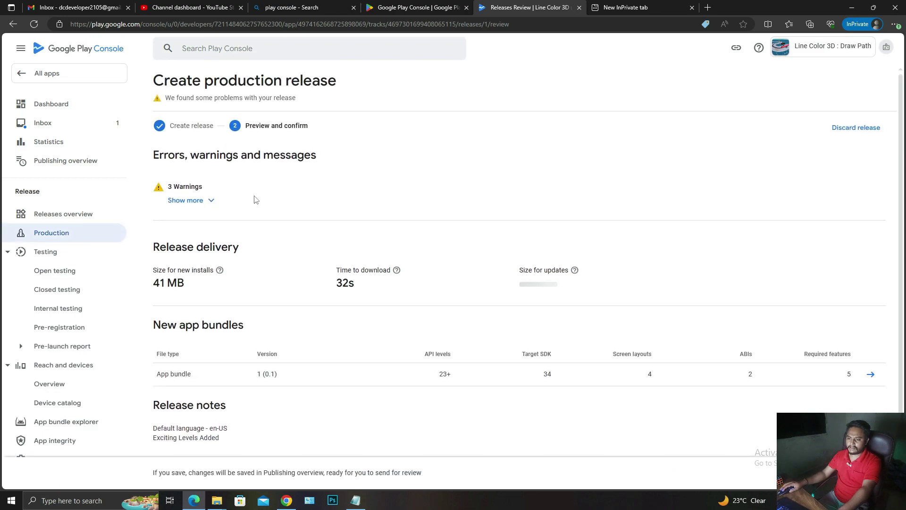
pyautogui.click(201, 200)
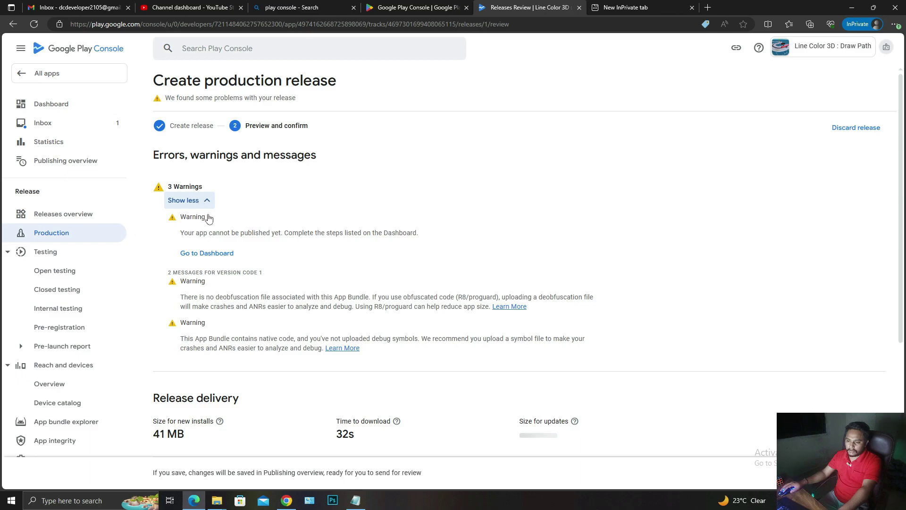
# Step: Save the production release and go to the Publishing overview with 14 changes
pyautogui.scroll(-2, 259, 253)
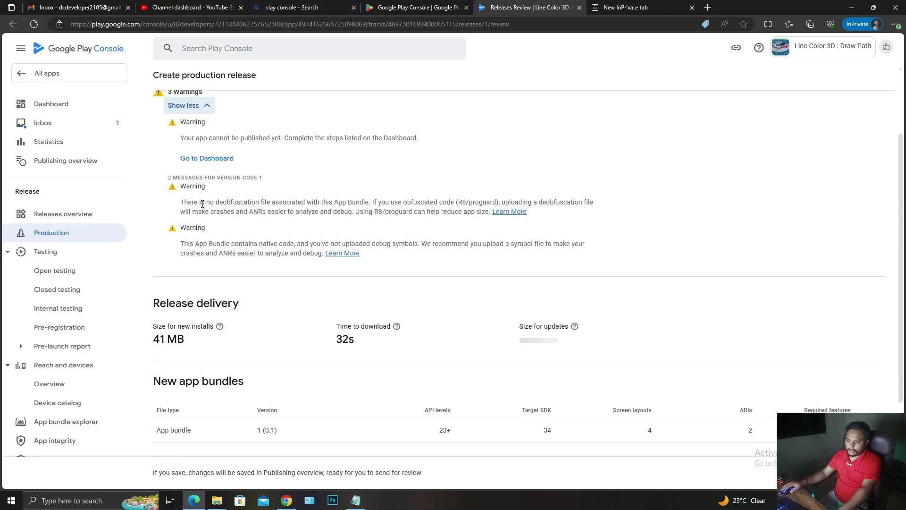
pyautogui.scroll(-2, 299, 204)
pyautogui.scroll(-1, 395, 213)
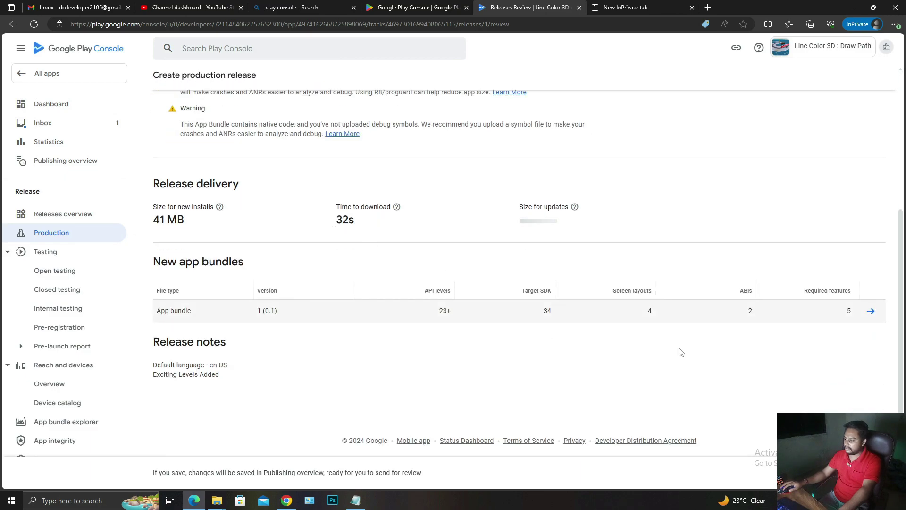
pyautogui.click(864, 472)
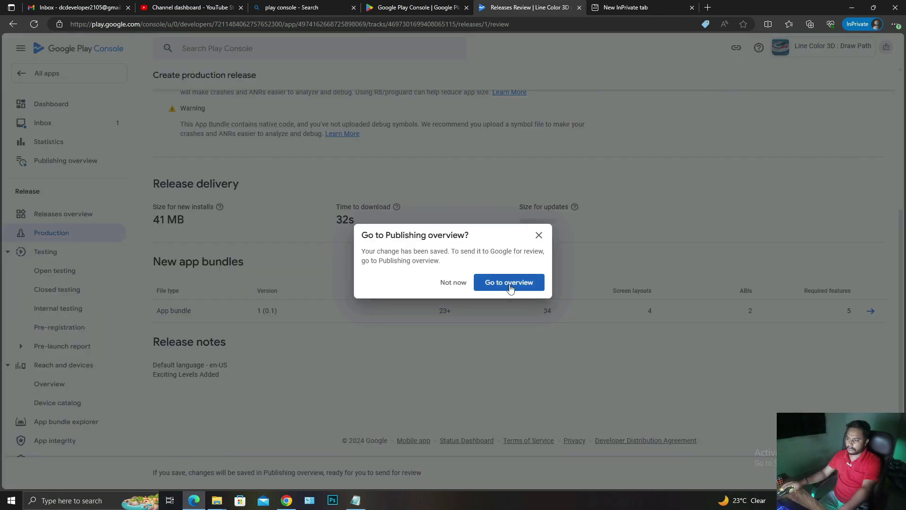
pyautogui.click(509, 283)
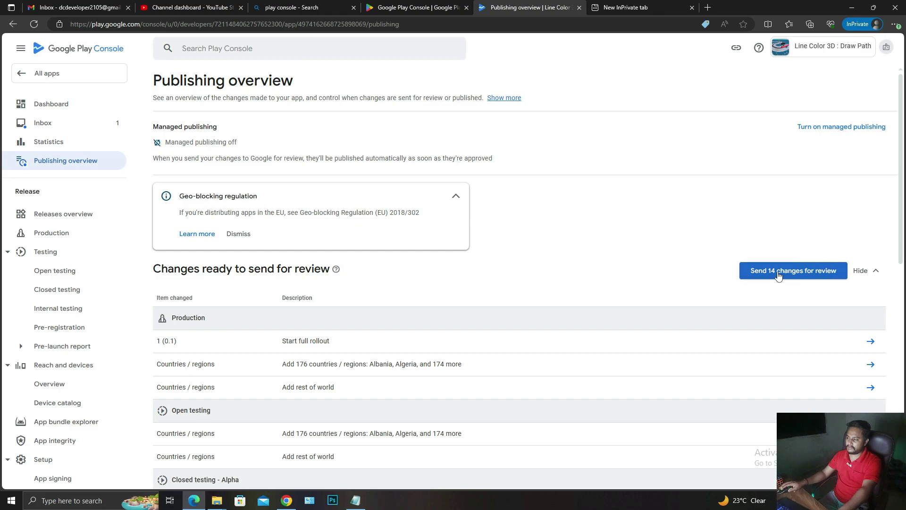
# Step: Send the 14 changes for review and confirm the dashboard update status reads In review
pyautogui.click(778, 276)
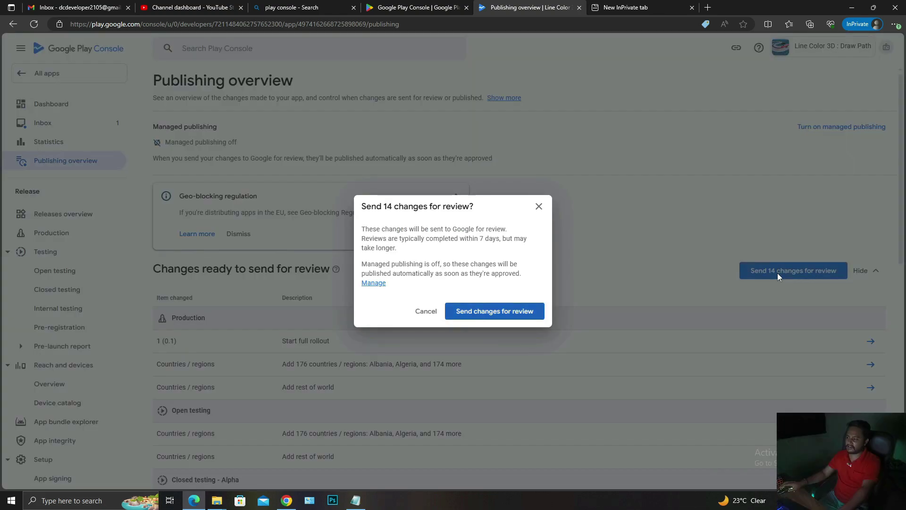
pyautogui.click(504, 312)
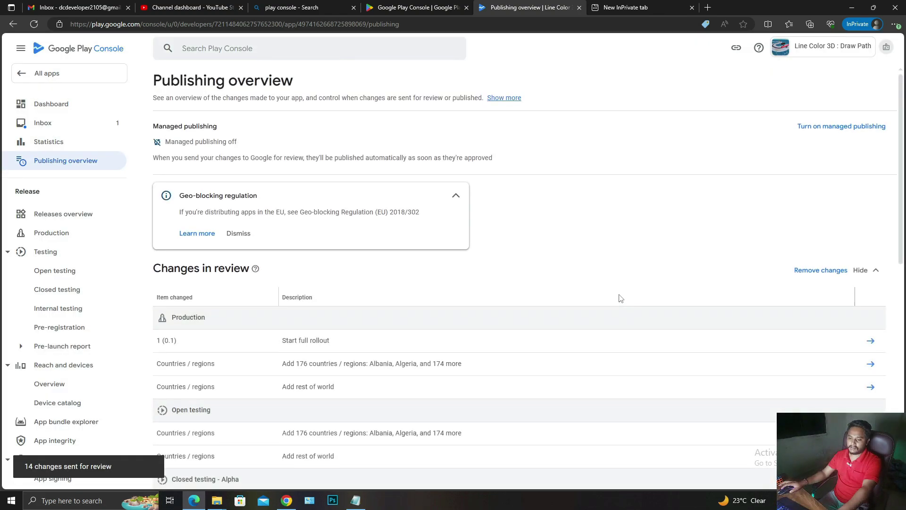
pyautogui.click(80, 107)
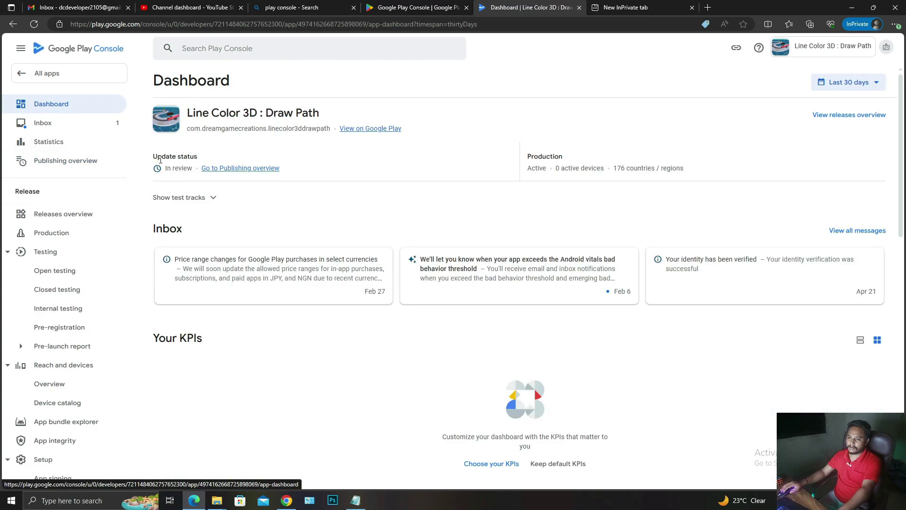
pyautogui.moveTo(165, 171); pyautogui.dragTo(193, 172)
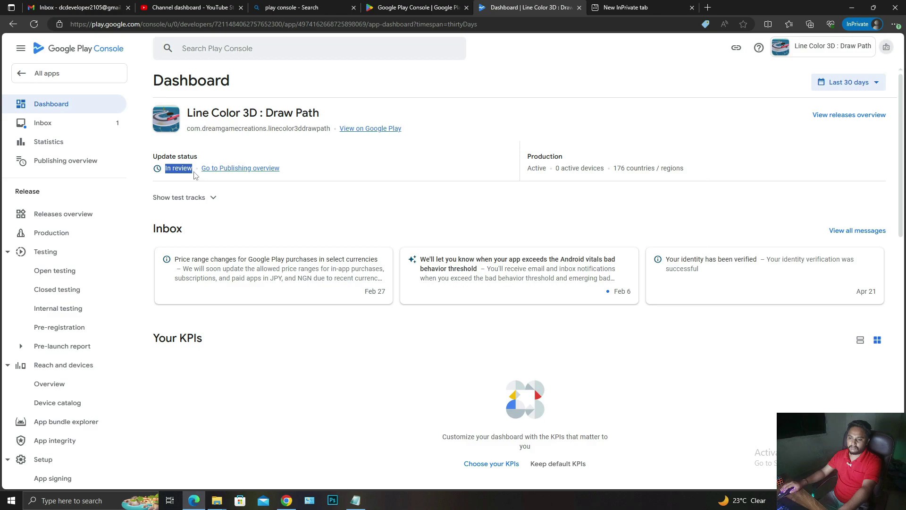
pyautogui.click(225, 180)
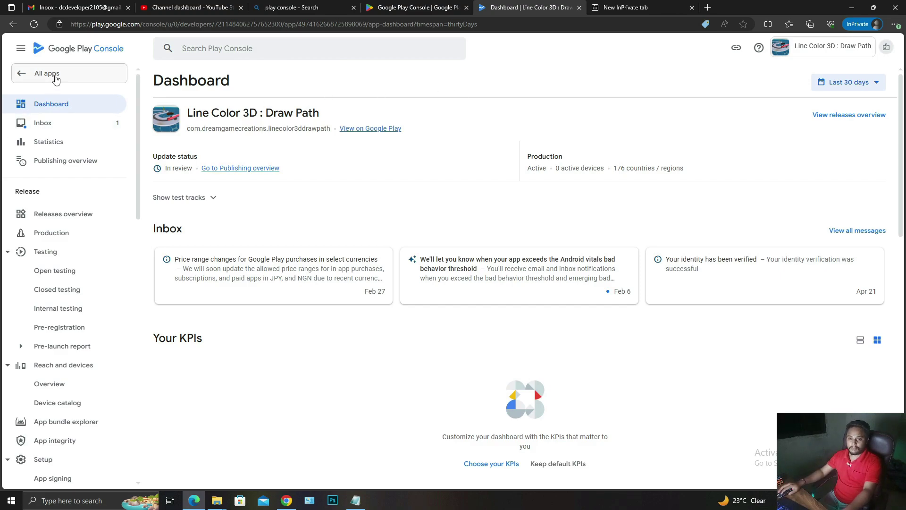
# Step: Go to Monetize > In-app products, create a new product and focus the Product ID field
pyautogui.scroll(-6, 50, 376)
pyautogui.scroll(-2, 45, 358)
pyautogui.scroll(-4, 59, 361)
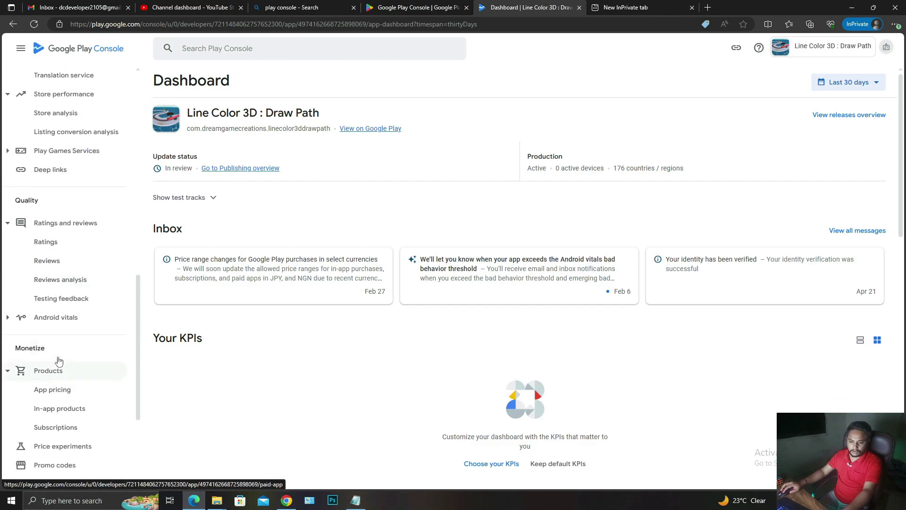
pyautogui.scroll(-3, 58, 361)
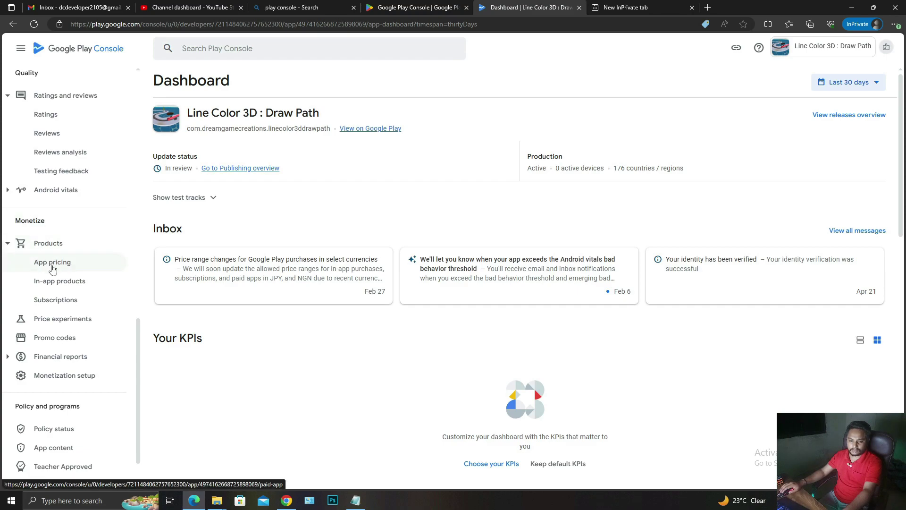
pyautogui.click(53, 283)
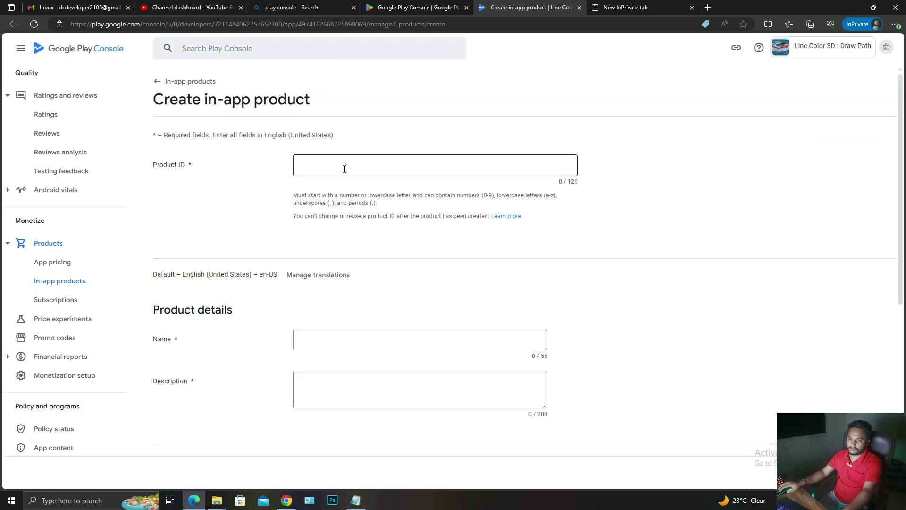
pyautogui.click(344, 167)
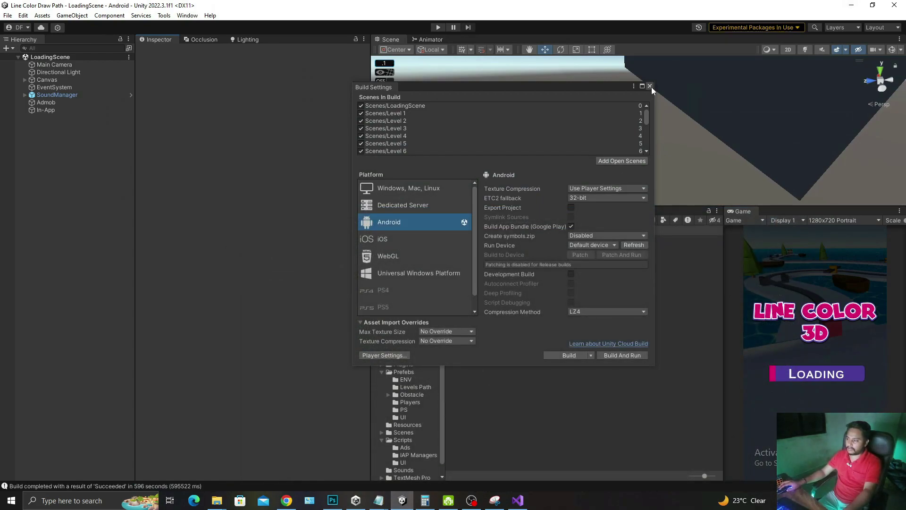
# Step: Open IAPManager.cs from Scripts > IAP Managers and copy the remove_all_ads product ID string
pyautogui.click(650, 86)
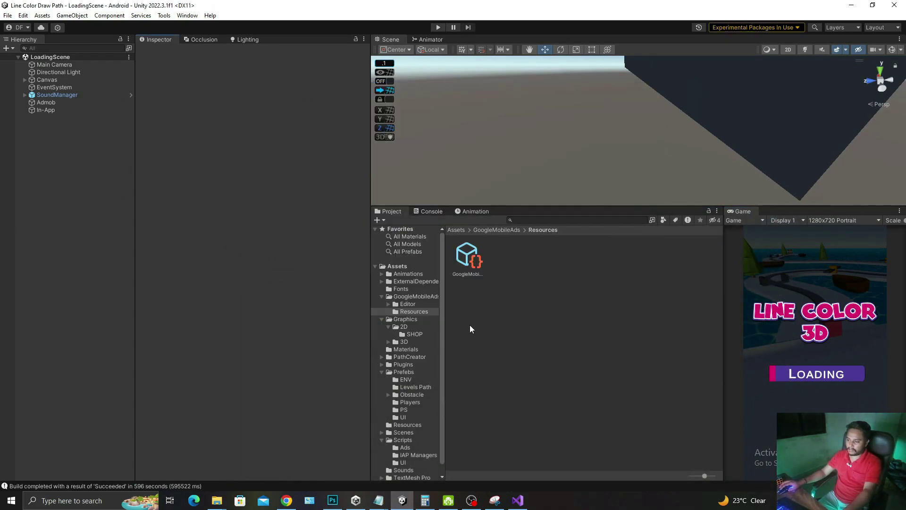
pyautogui.click(409, 440)
pyautogui.click(411, 455)
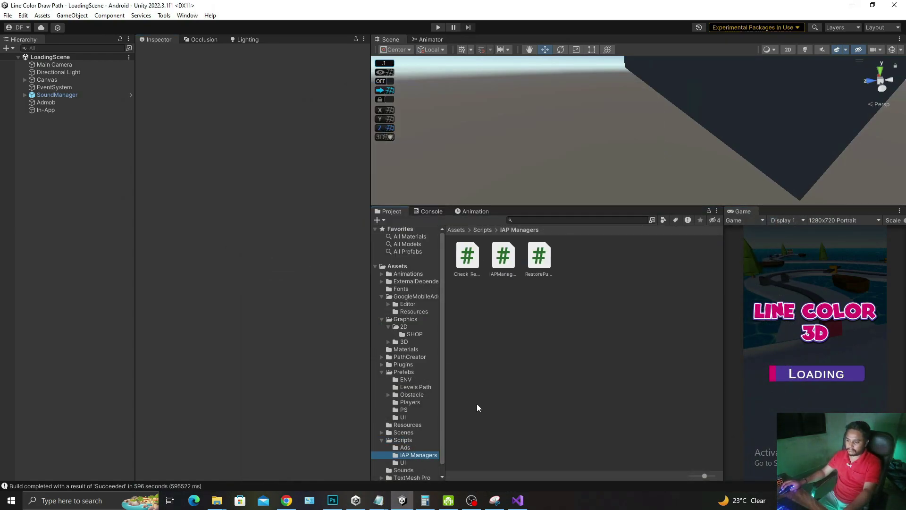
pyautogui.click(501, 264)
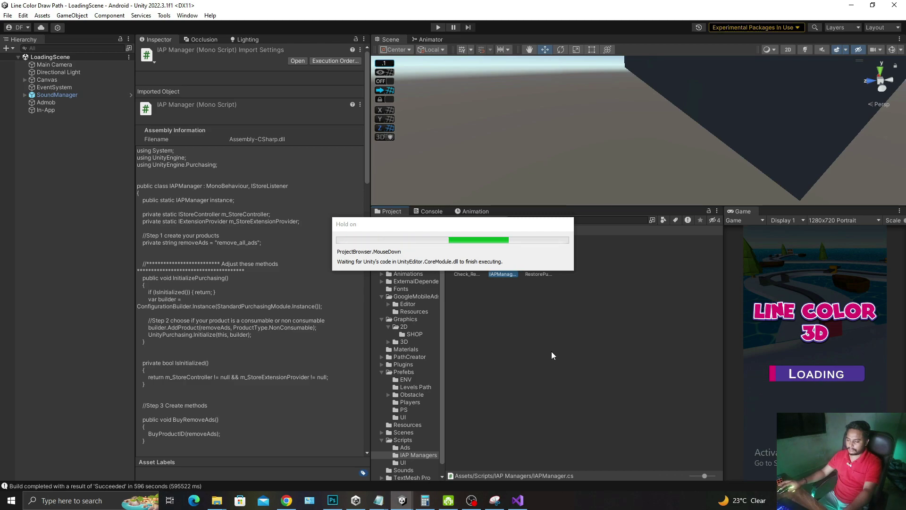
pyautogui.click(472, 501)
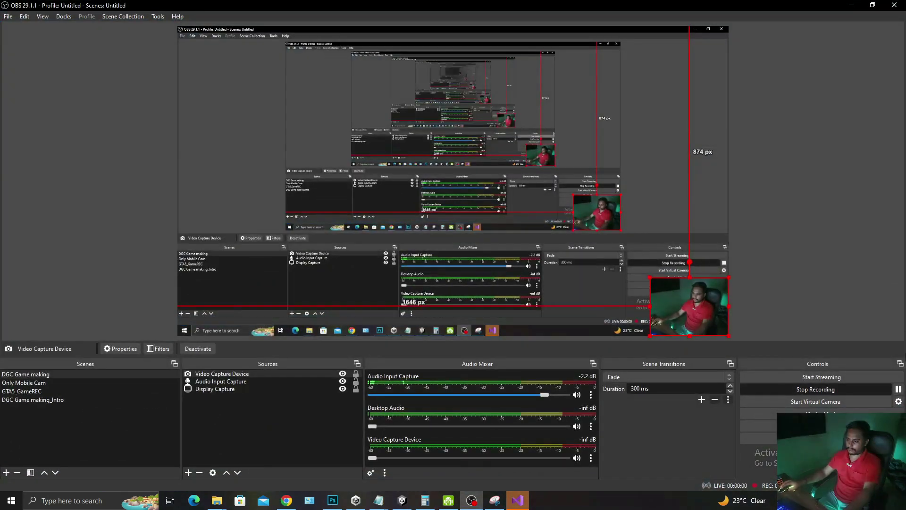
pyautogui.click(851, 5)
pyautogui.doubleClick(202, 187)
pyautogui.hotkey('ctrl', 'c')
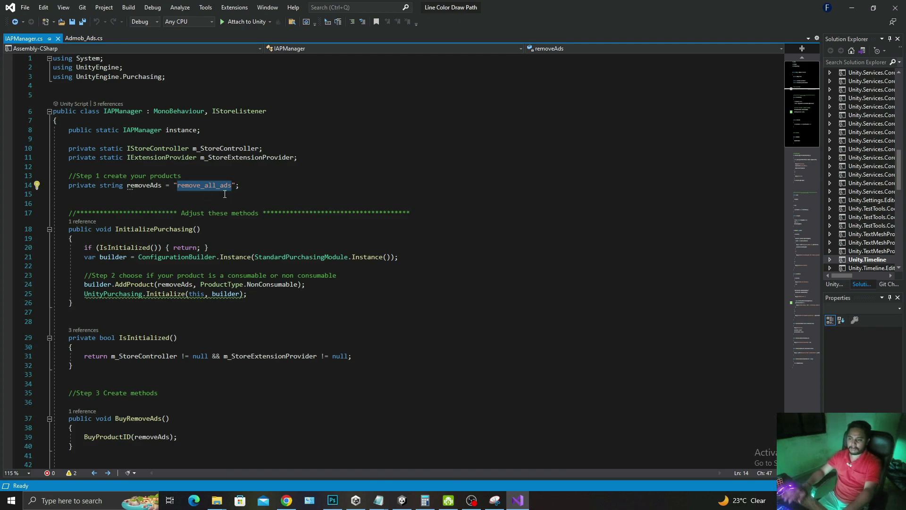
pyautogui.hotkey('alt', 'Tab')
# Step: Paste remove_all_ads as the new product's Product ID
pyautogui.hotkey('ctrl', 'v')
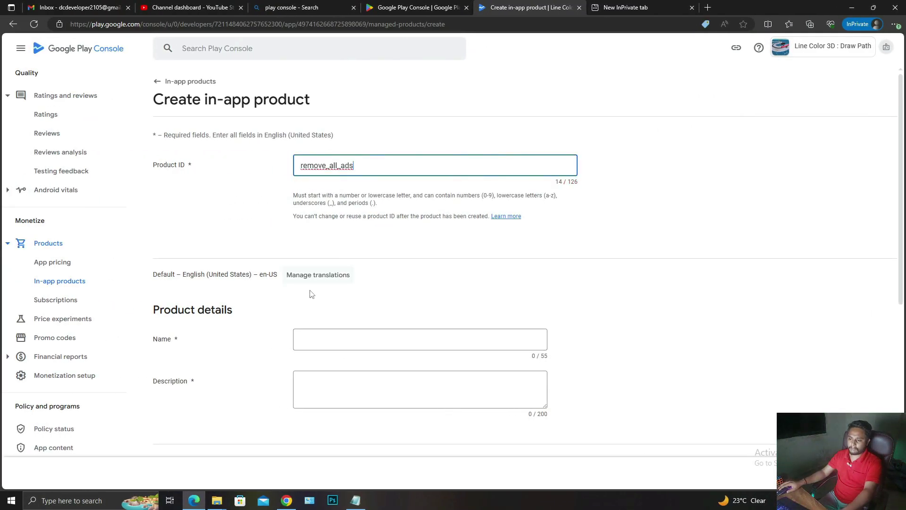
pyautogui.click(311, 342)
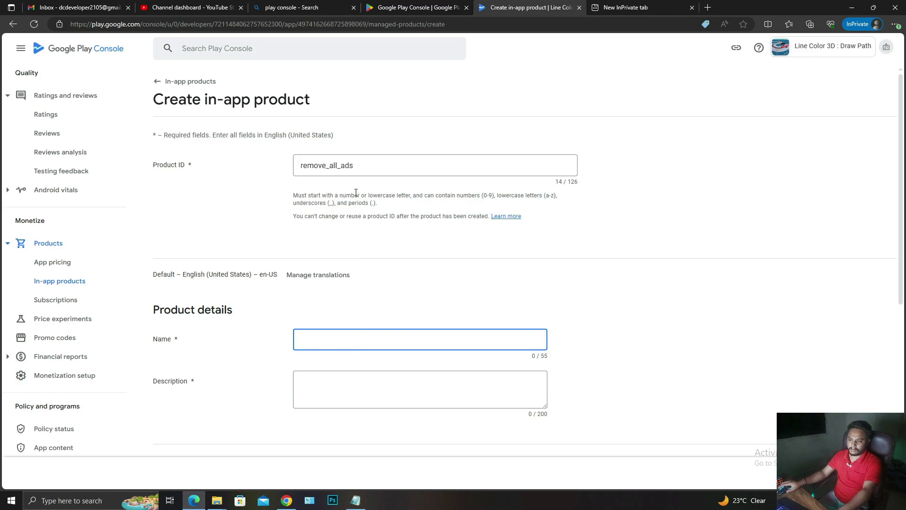
pyautogui.moveTo(370, 167); pyautogui.dragTo(264, 170)
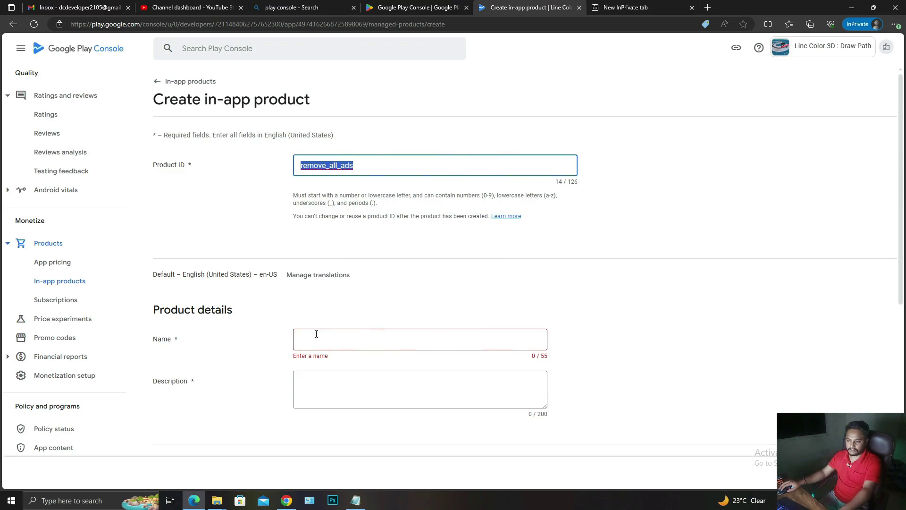
# Step: Name the product 'Remove Ads' with description 'This will Remove All Ads From This Game!'
pyautogui.click(316, 333)
pyautogui.write('Remove Ads')
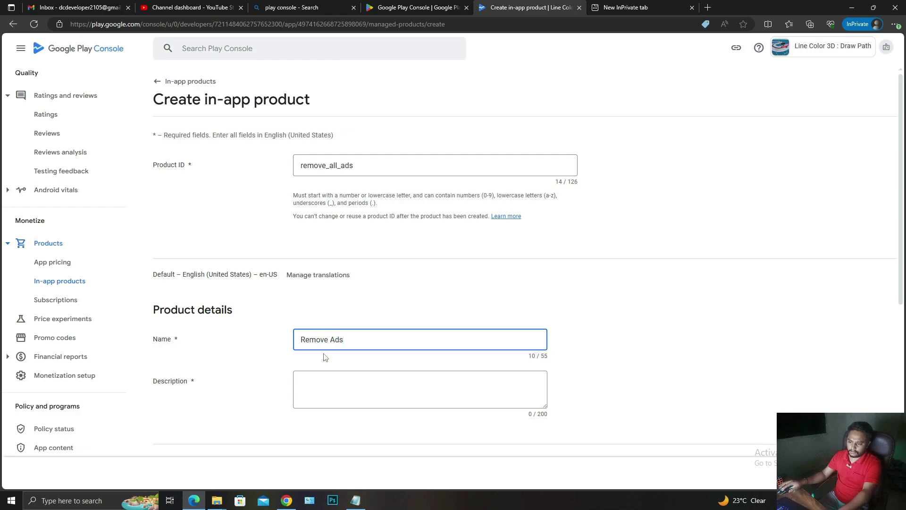
pyautogui.click(342, 382)
pyautogui.write('This will')
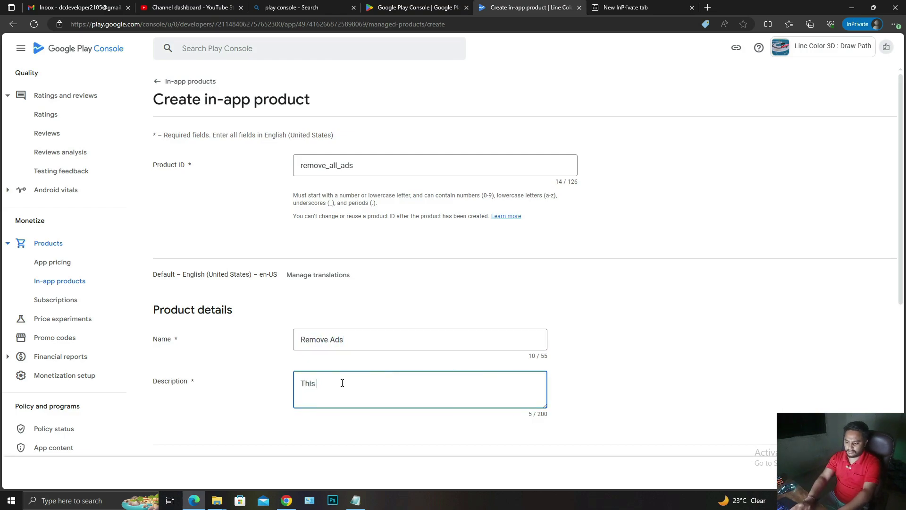
pyautogui.write(' Remove ')
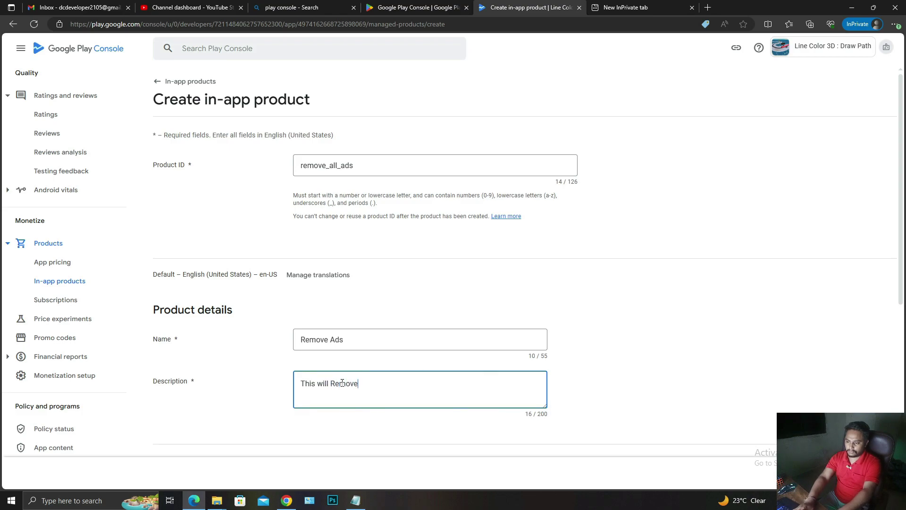
pyautogui.write('All Ads')
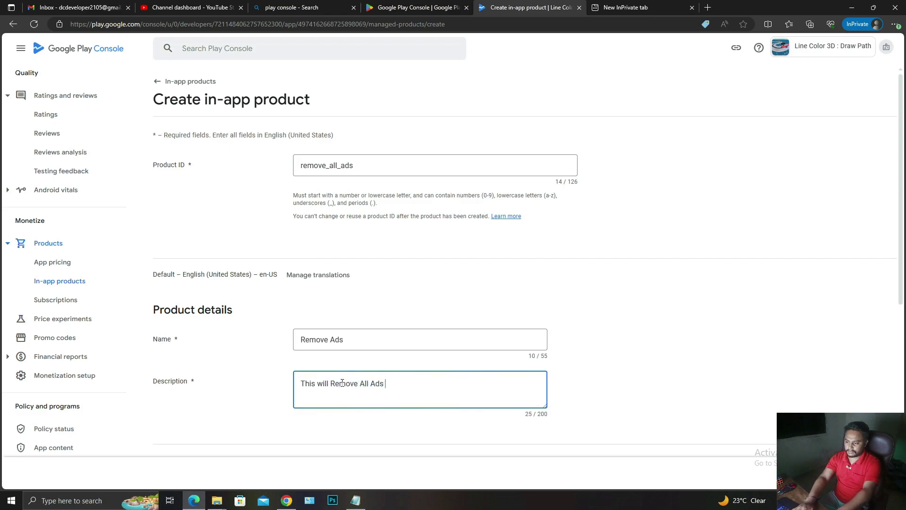
pyautogui.write(' From T')
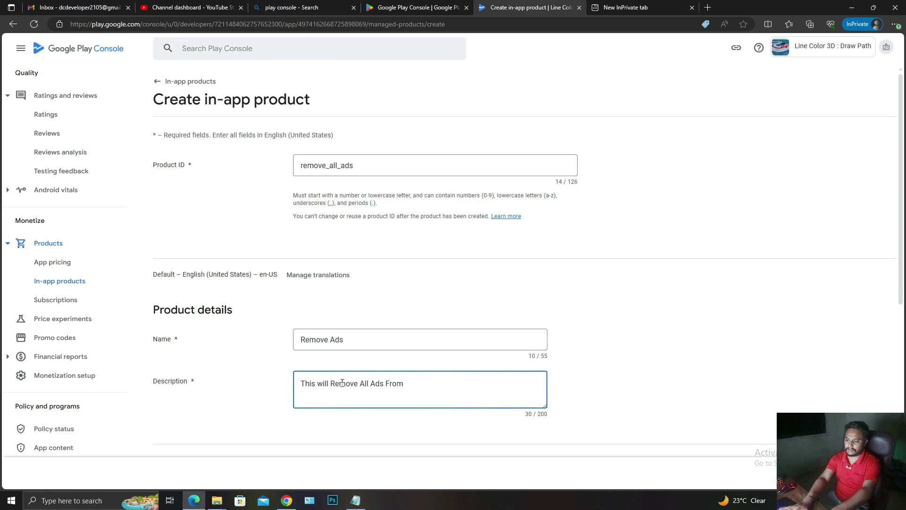
pyautogui.write('his Game!')
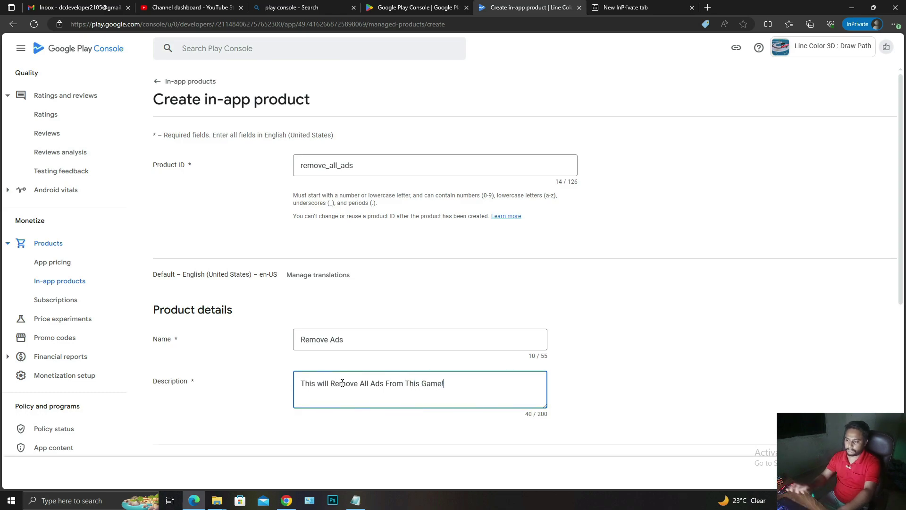
pyautogui.scroll(-4, 415, 338)
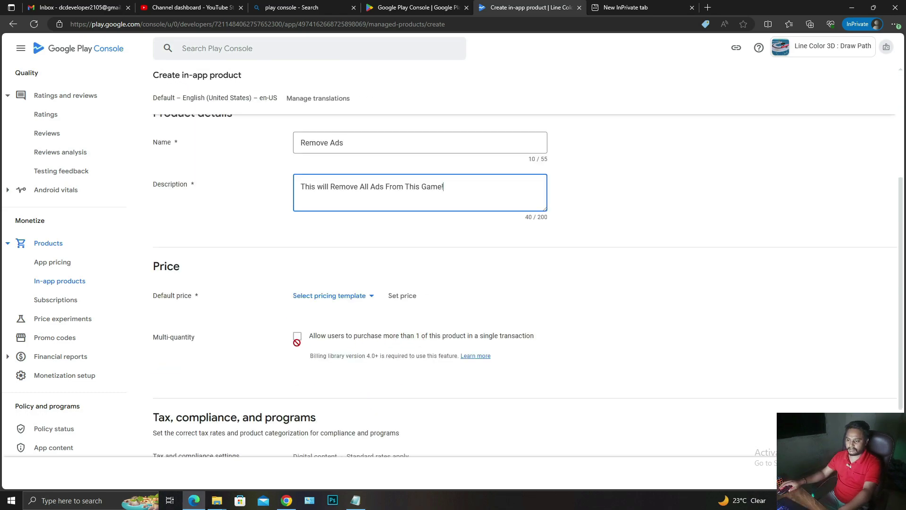
# Step: Set the Remove Ads default price to INR 99 and review the generated local prices
pyautogui.click(404, 299)
pyautogui.click(134, 171)
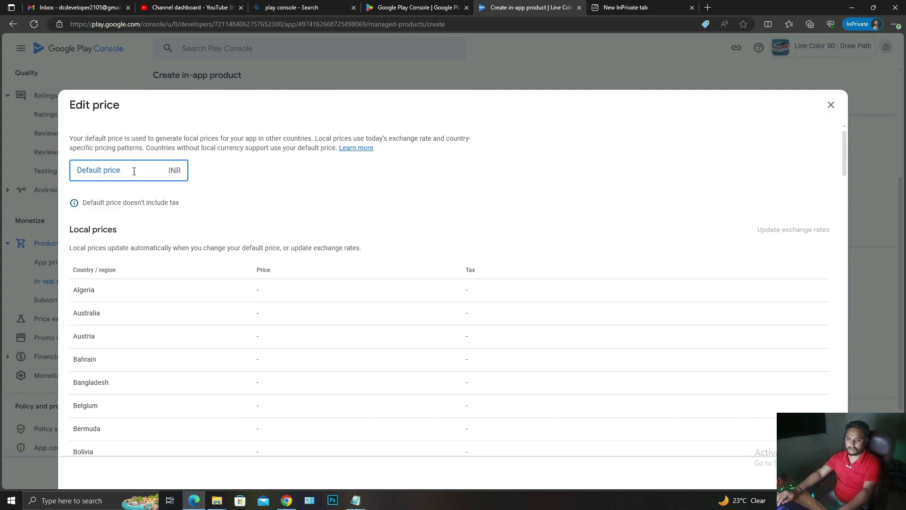
pyautogui.write('99')
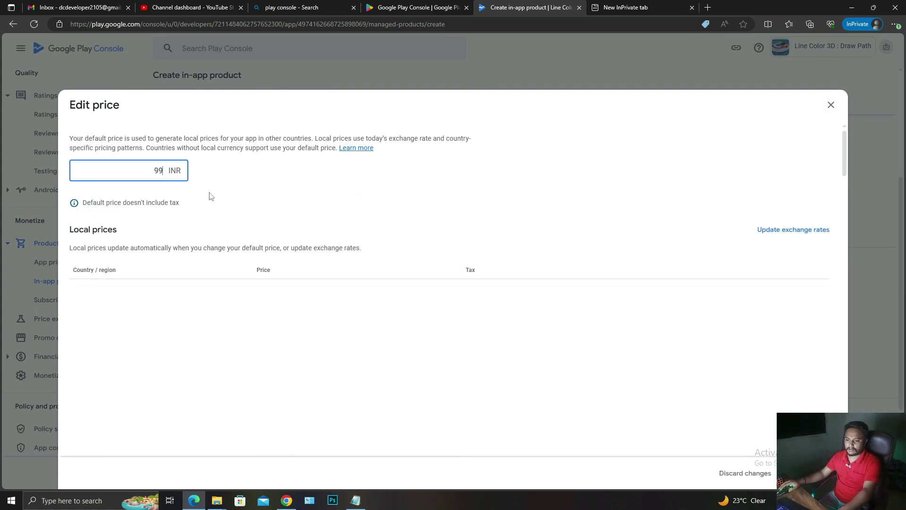
pyautogui.scroll(-4, 357, 283)
pyautogui.scroll(-5, 347, 316)
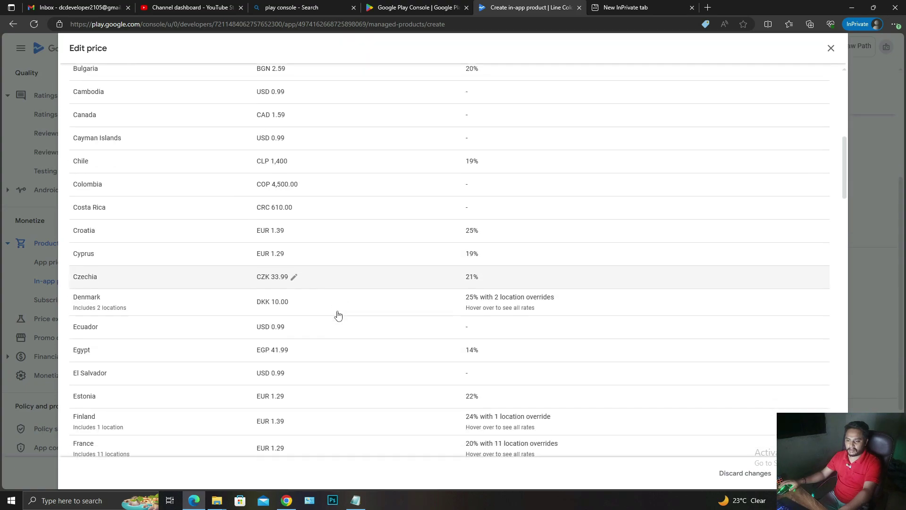
pyautogui.scroll(-7, 338, 316)
pyautogui.scroll(-5, 336, 318)
pyautogui.scroll(-6, 213, 257)
pyautogui.scroll(-9, 279, 245)
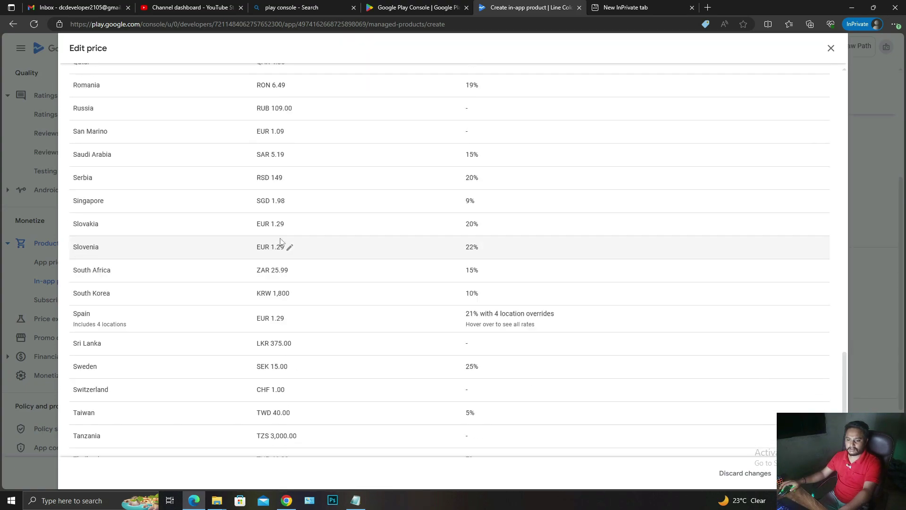
pyautogui.scroll(-6, 259, 245)
pyautogui.scroll(2, 205, 330)
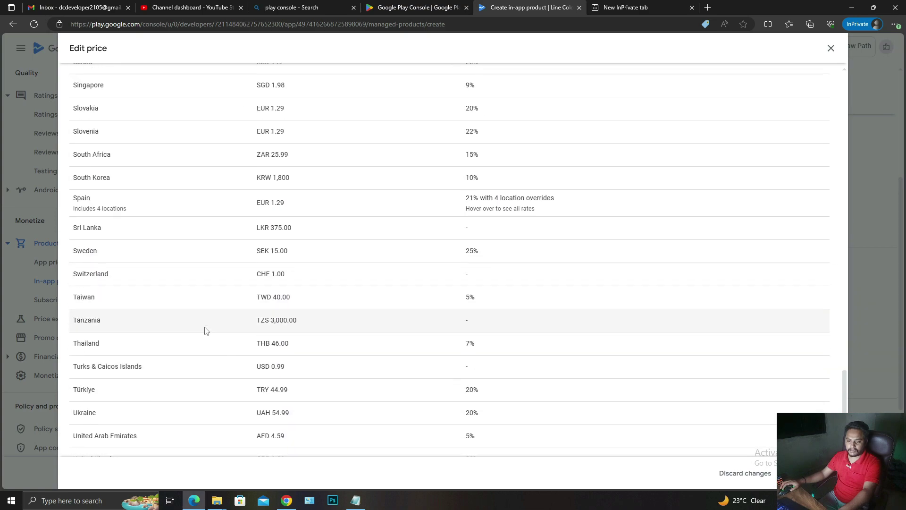
pyautogui.scroll(-2, 172, 386)
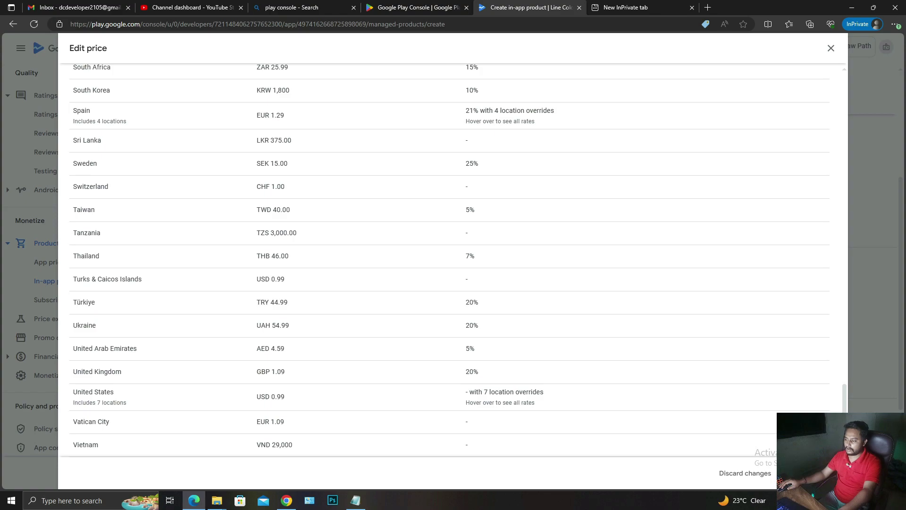
pyautogui.press('Escape')
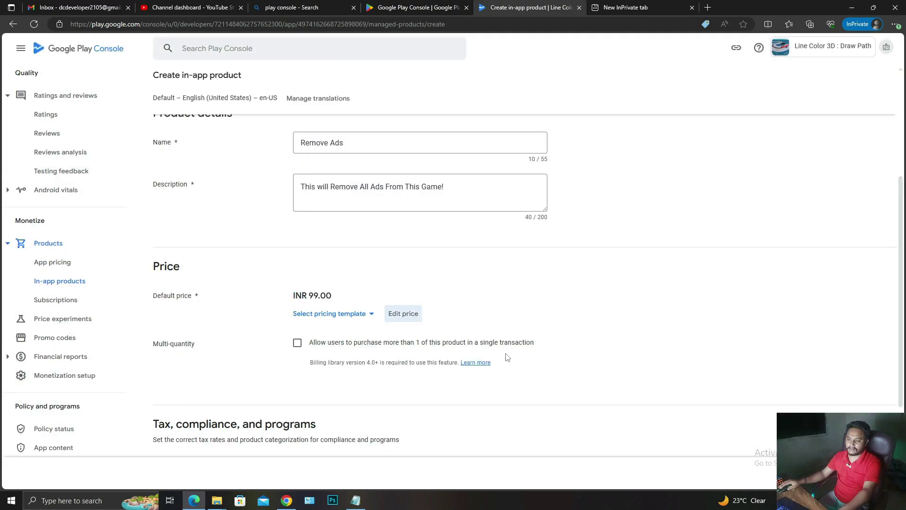
pyautogui.scroll(-2, 305, 335)
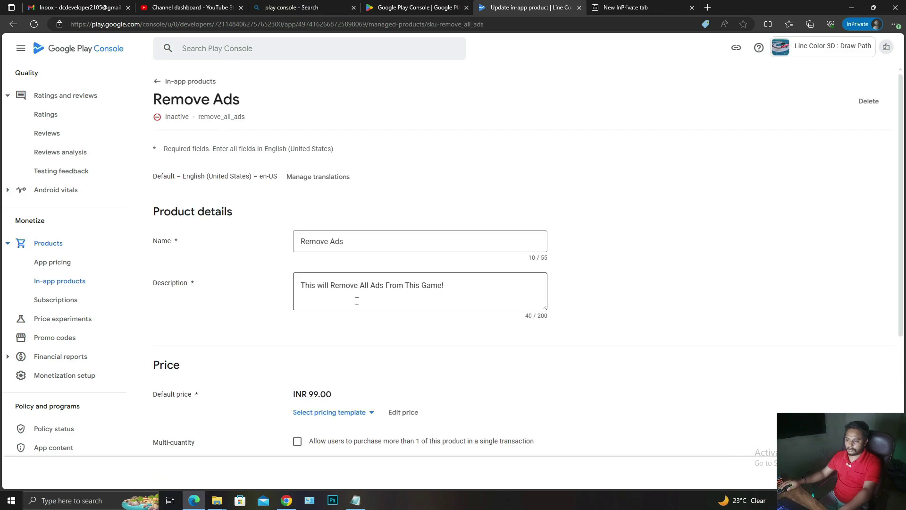
# Step: Activate the Remove Ads product and go back to the In-app products list
pyautogui.scroll(-4, 308, 344)
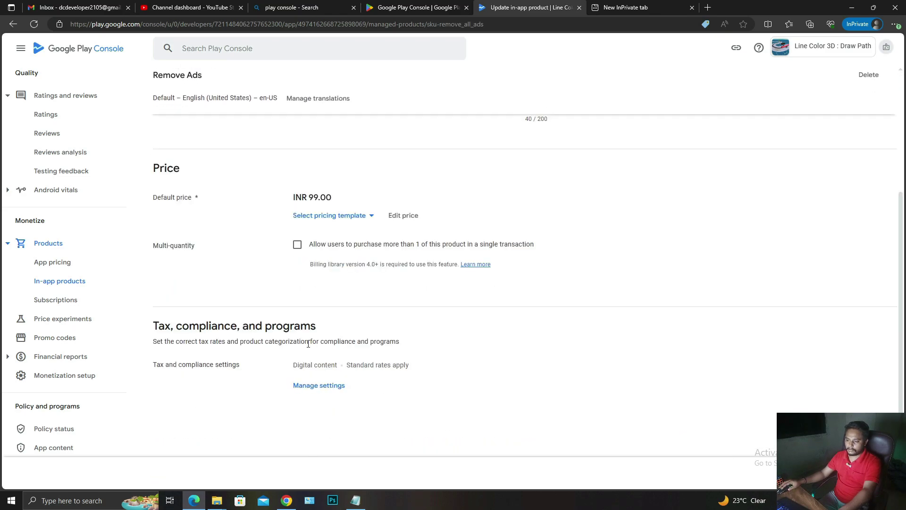
pyautogui.click(849, 472)
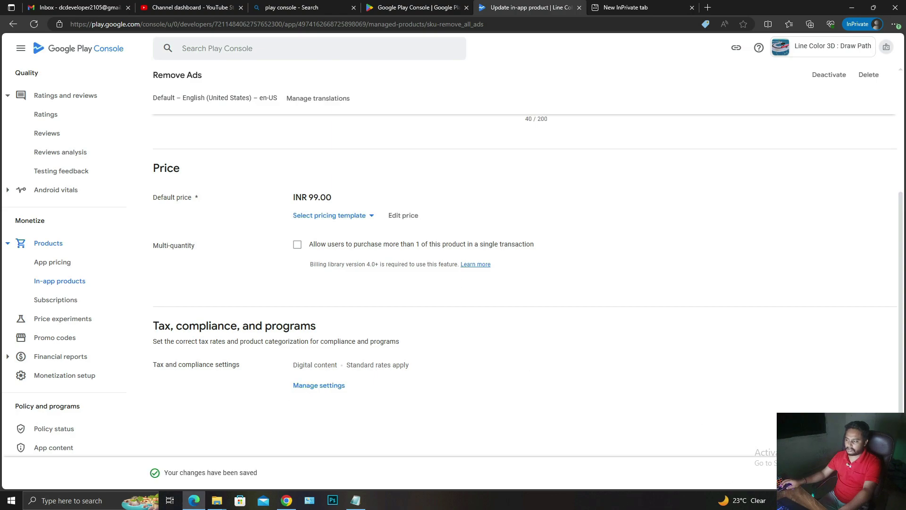
pyautogui.scroll(4, 472, 330)
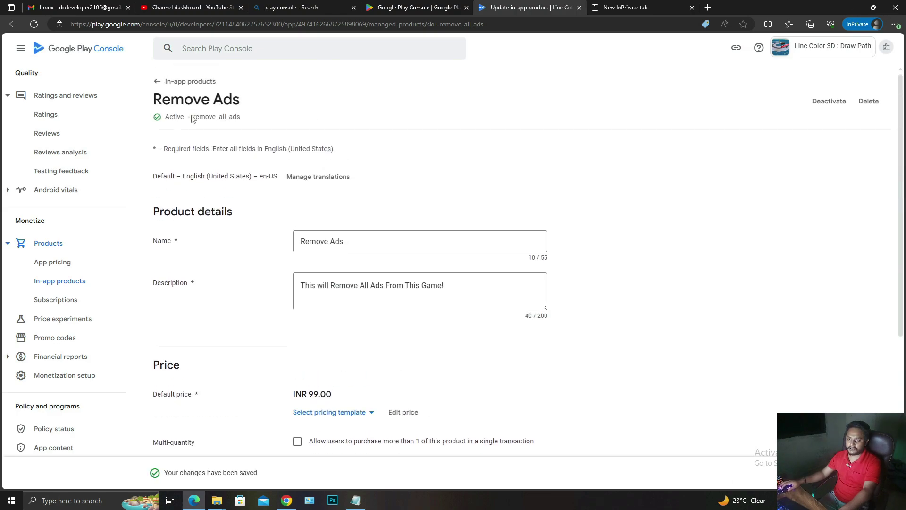
pyautogui.click(161, 82)
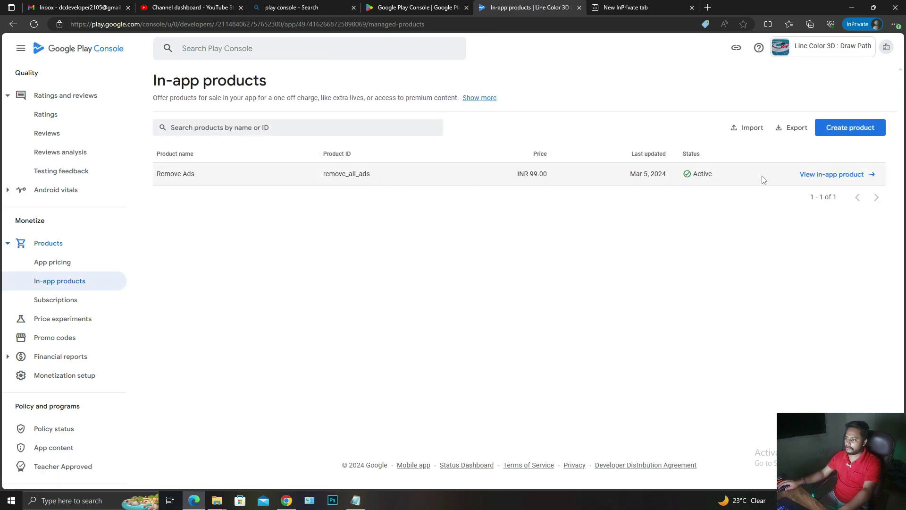
# Step: Reopen Remove Ads to review it, then return to the list showing it Active at INR 99.00
pyautogui.click(800, 177)
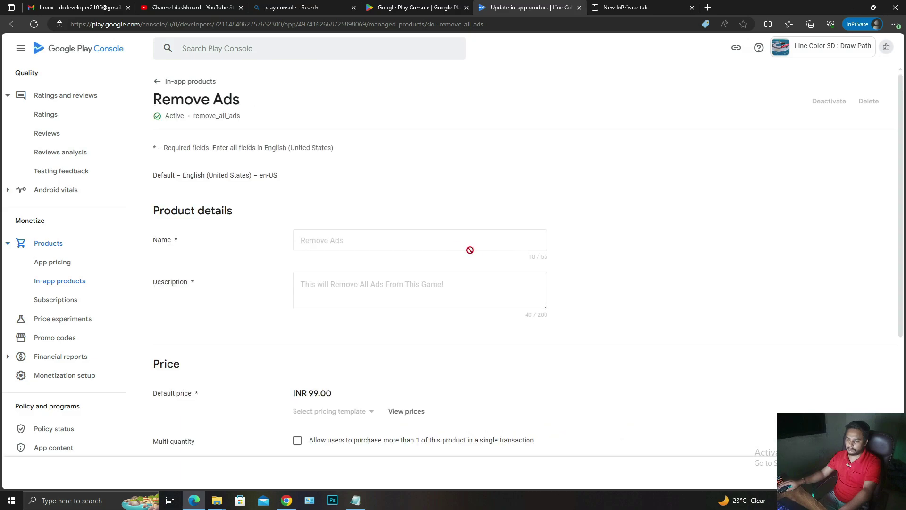
pyautogui.scroll(-3, 470, 250)
pyautogui.scroll(-1, 449, 324)
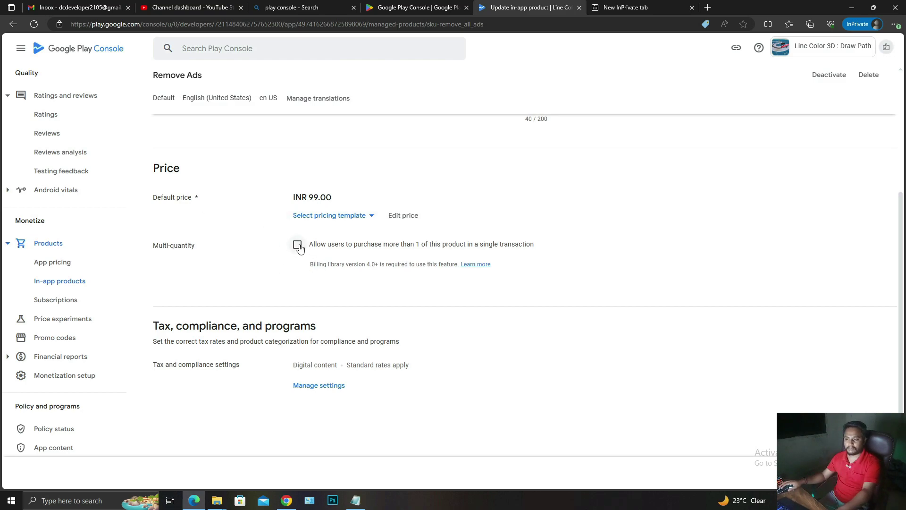
pyautogui.scroll(5, 204, 169)
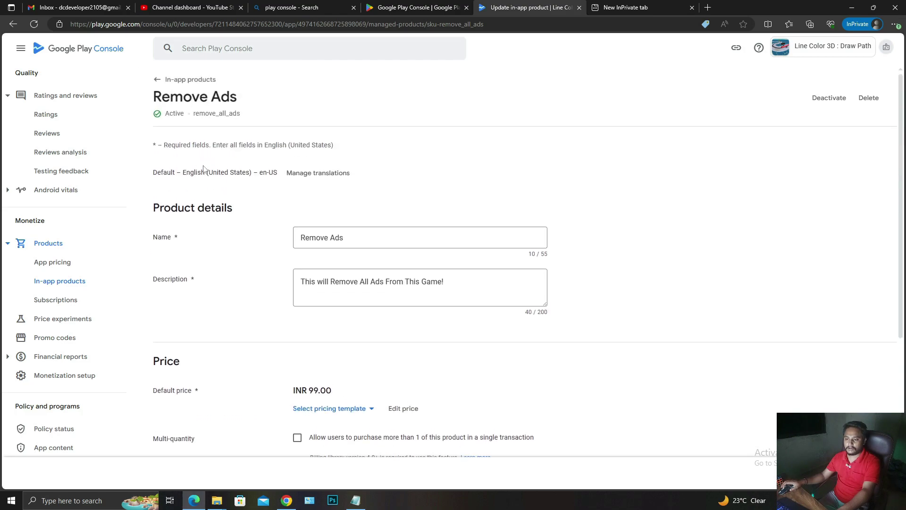
pyautogui.scroll(-3, 277, 316)
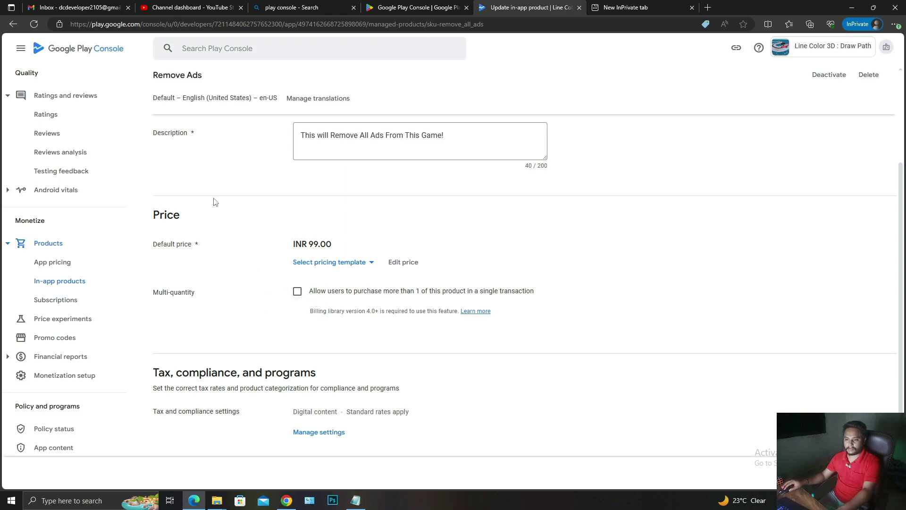
pyautogui.scroll(3, 214, 202)
pyautogui.click(163, 81)
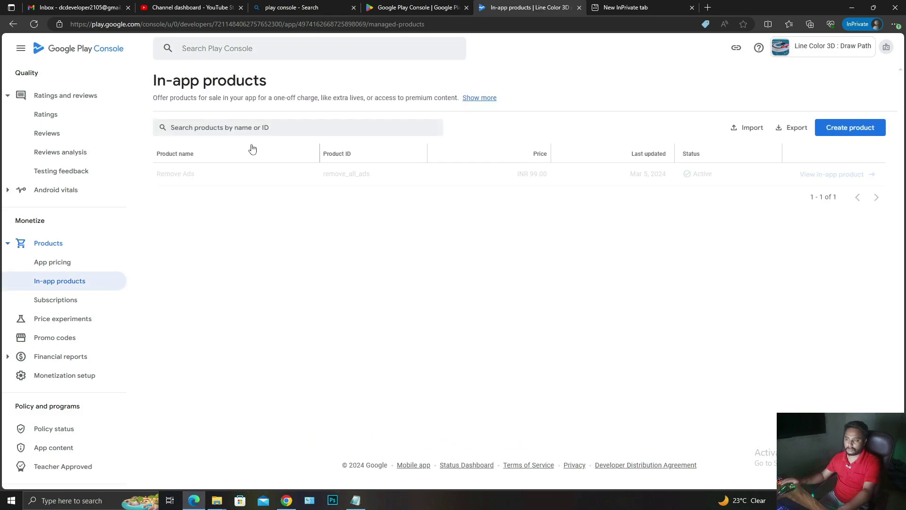
# Step: Scroll up the Play Console sidebar and open the All apps list
pyautogui.scroll(2, 71, 170)
pyautogui.scroll(10, 71, 141)
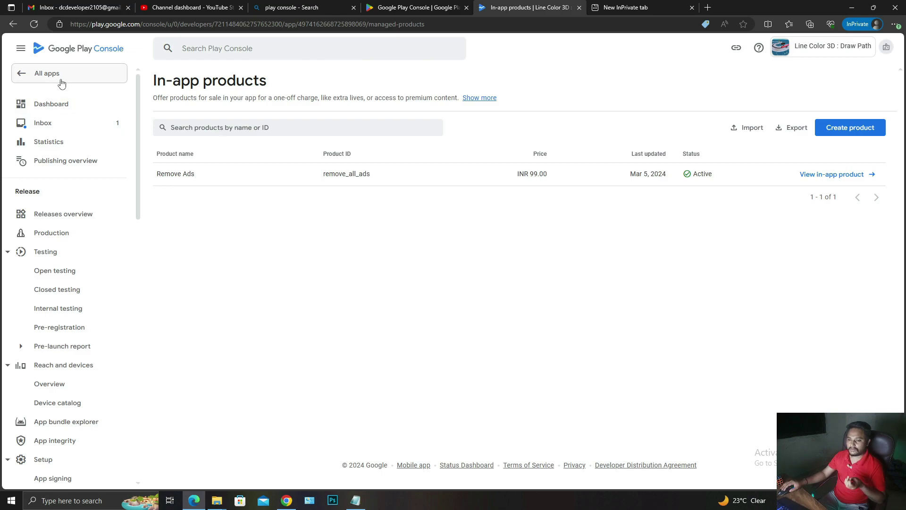
pyautogui.click(48, 76)
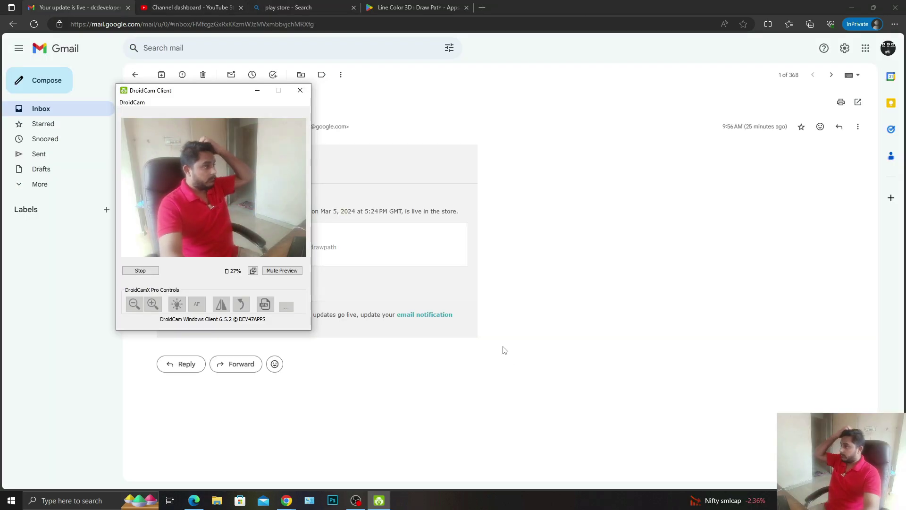
# Step: Review the live Line Color 3D : Draw Path listing and its screenshots, then copy its Play Store URL
pyautogui.click(257, 91)
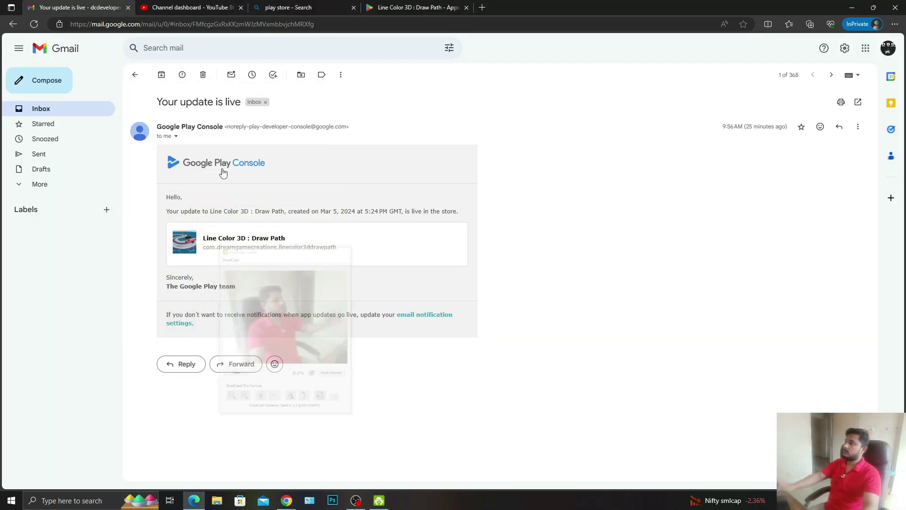
pyautogui.click(413, 7)
pyautogui.scroll(-5, 327, 343)
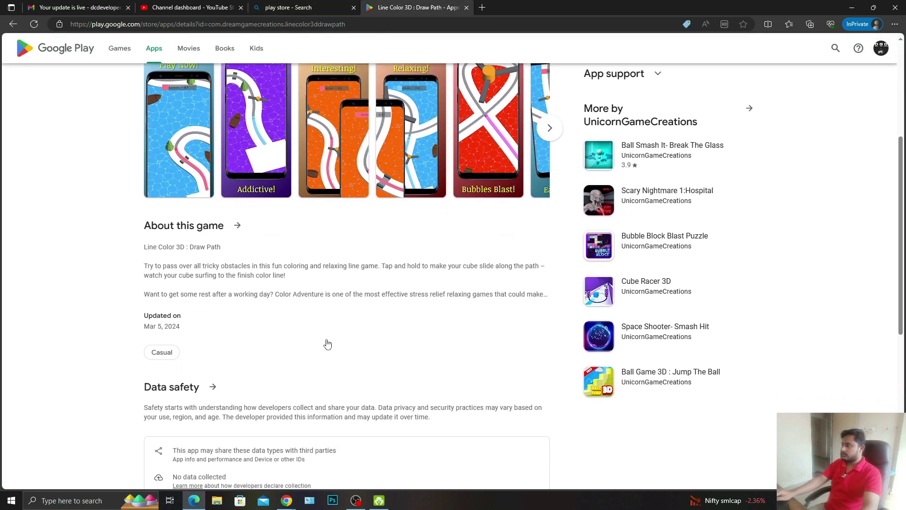
pyautogui.scroll(-3, 326, 343)
pyautogui.scroll(8, 326, 343)
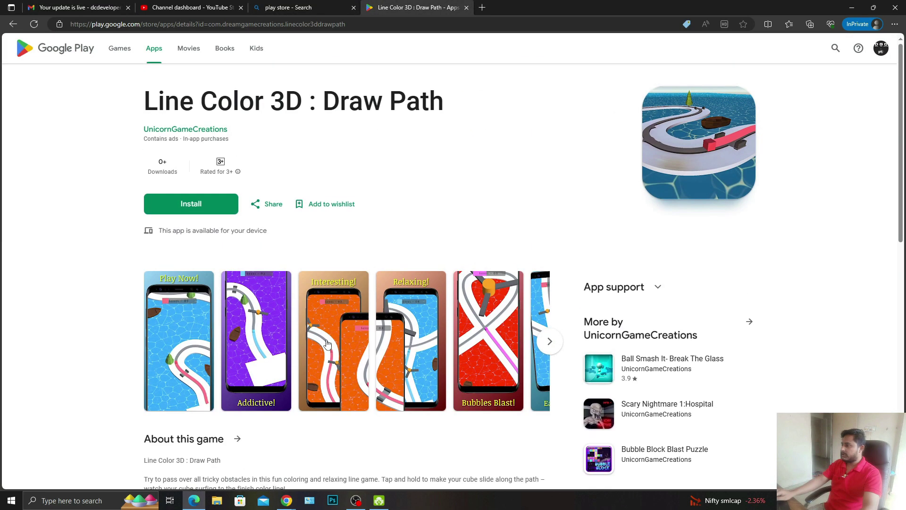
pyautogui.click(550, 341)
pyautogui.hscroll(-5, 368, 340)
pyautogui.hscroll(2, 369, 340)
pyautogui.scroll(-1, 364, 331)
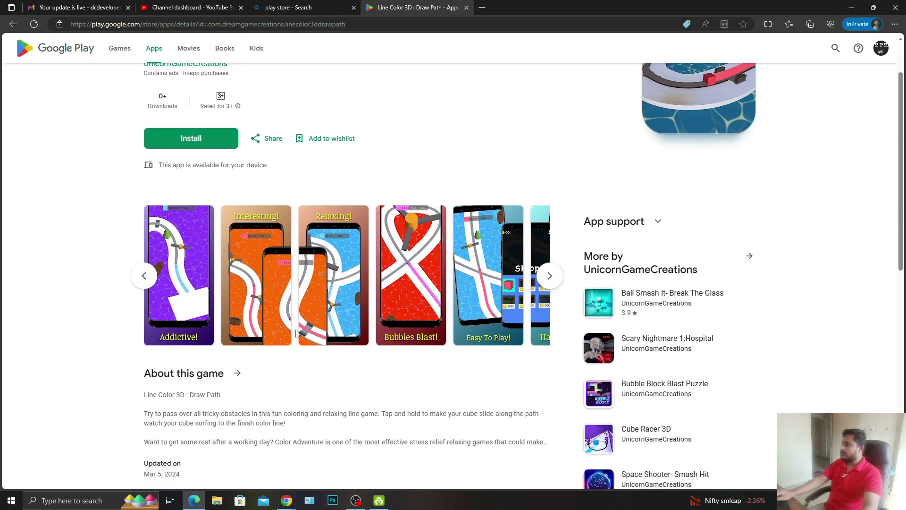
pyautogui.scroll(1, 345, 286)
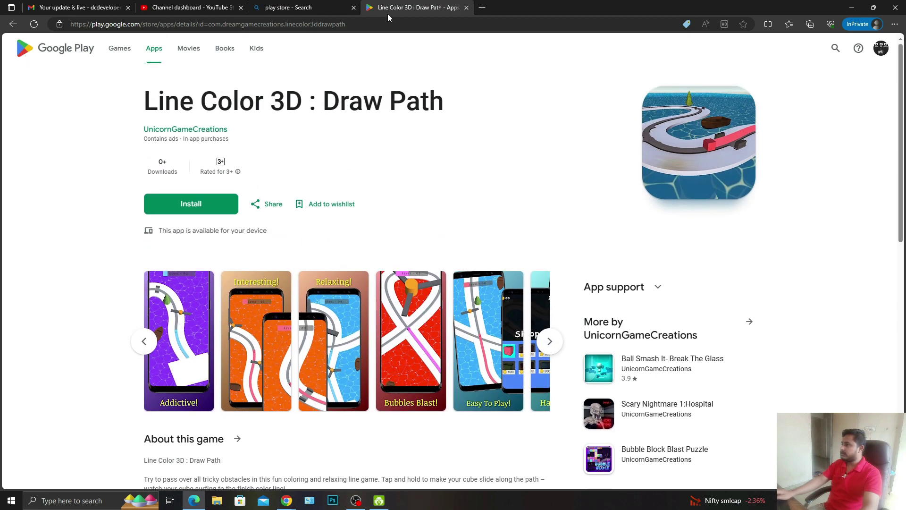
pyautogui.click(380, 24)
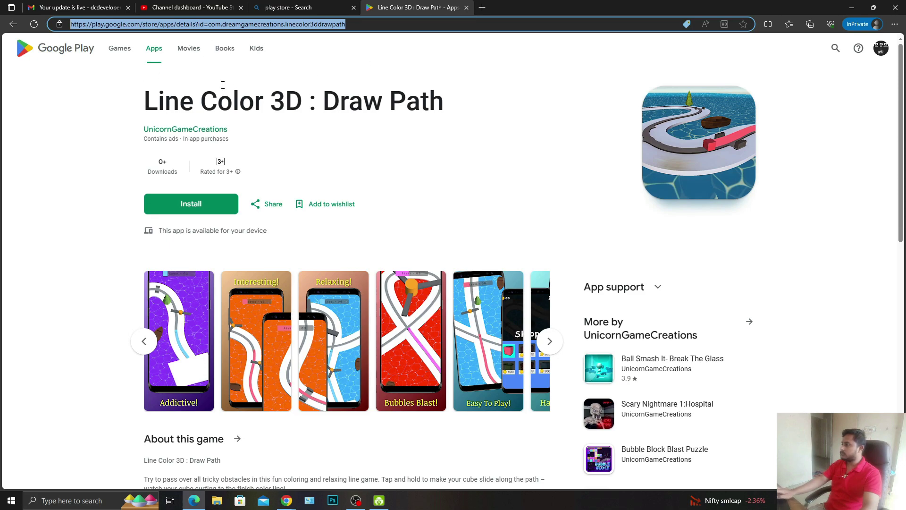
pyautogui.moveTo(286, 501)
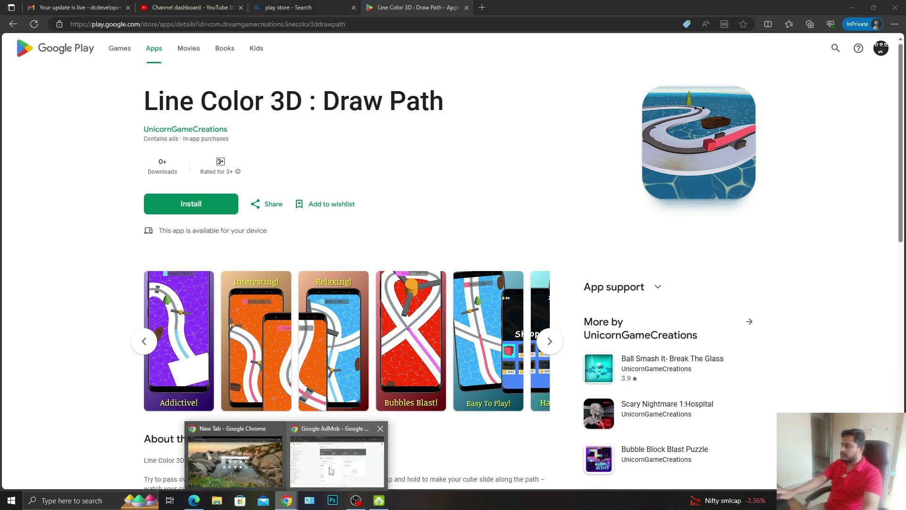
pyautogui.click(331, 470)
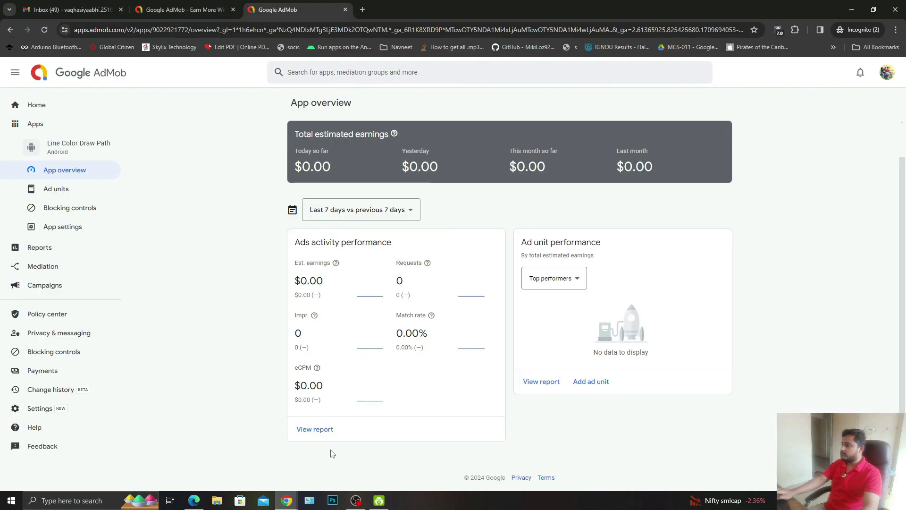
# Step: In App settings, add the Google Play listing found by the pasted URL as the app's store and save
pyautogui.click(68, 227)
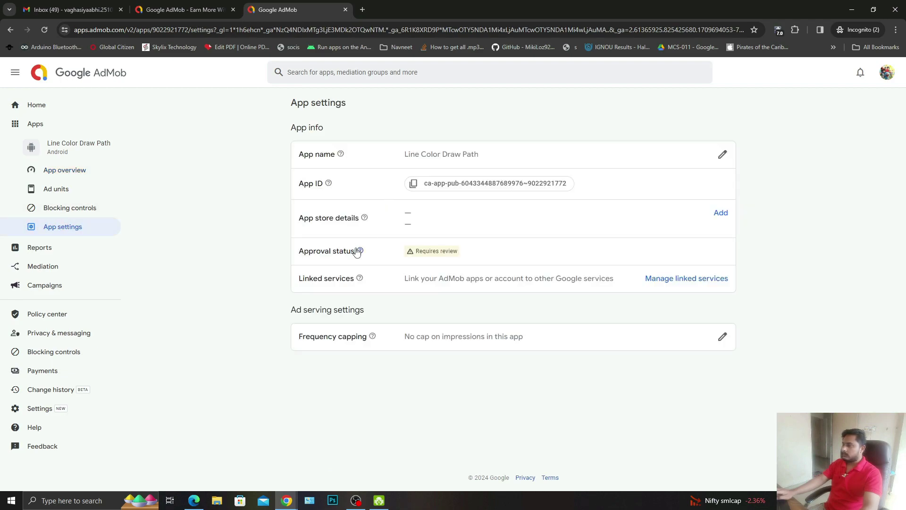
pyautogui.click(721, 213)
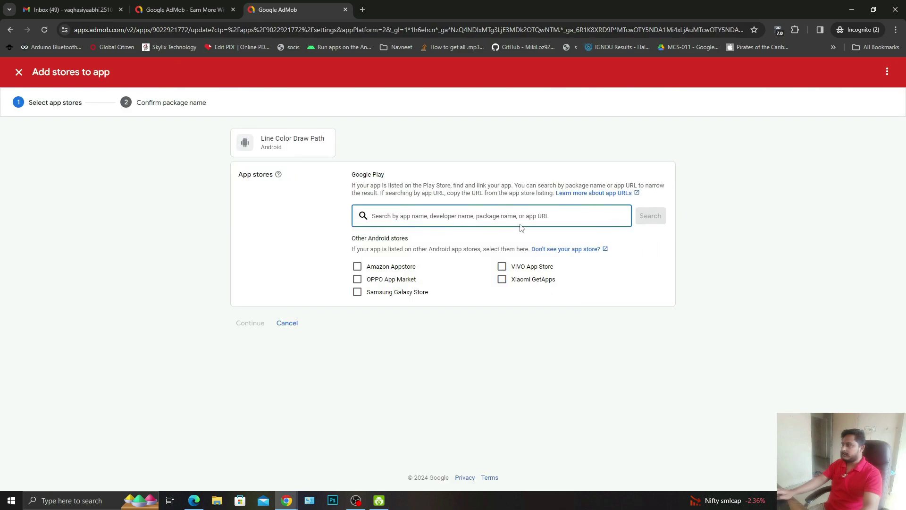
pyautogui.write('https://play.google.com/store/apps/details?id=com.dreamgamecreations.linecolor3ddrawpath')
pyautogui.click(650, 215)
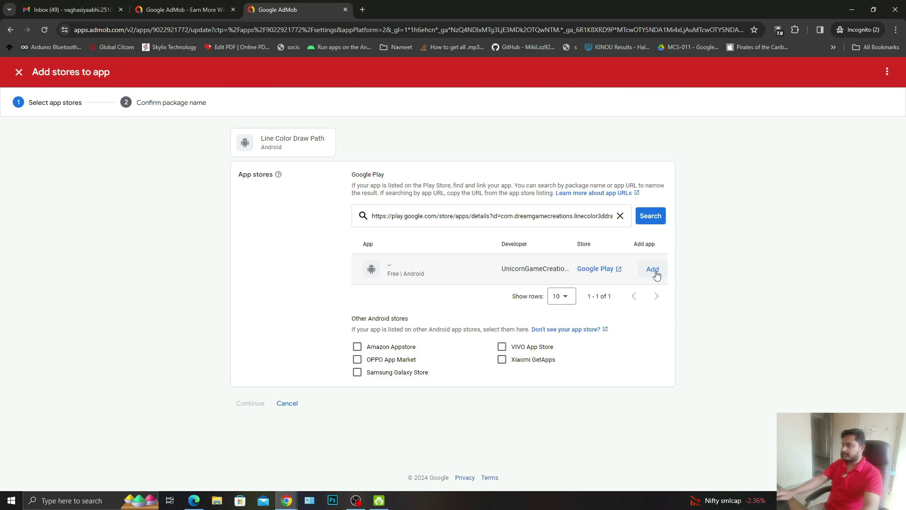
pyautogui.click(653, 269)
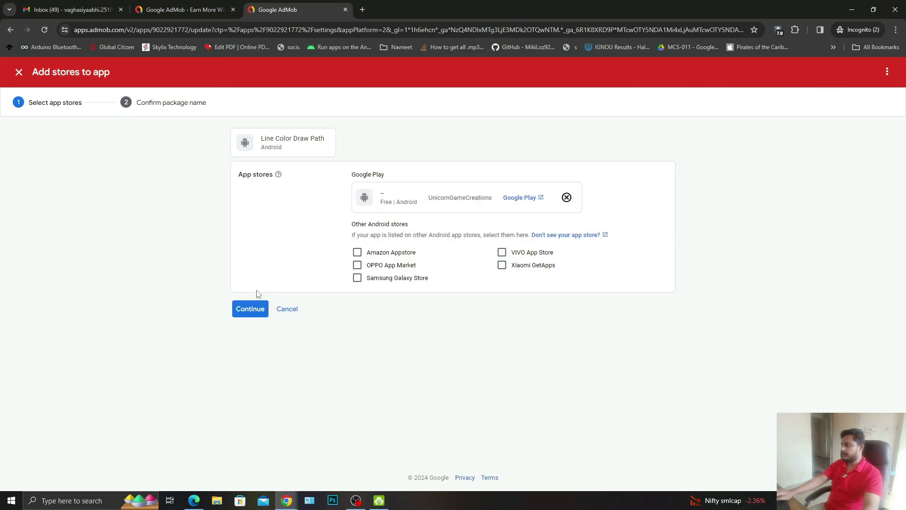
pyautogui.click(249, 310)
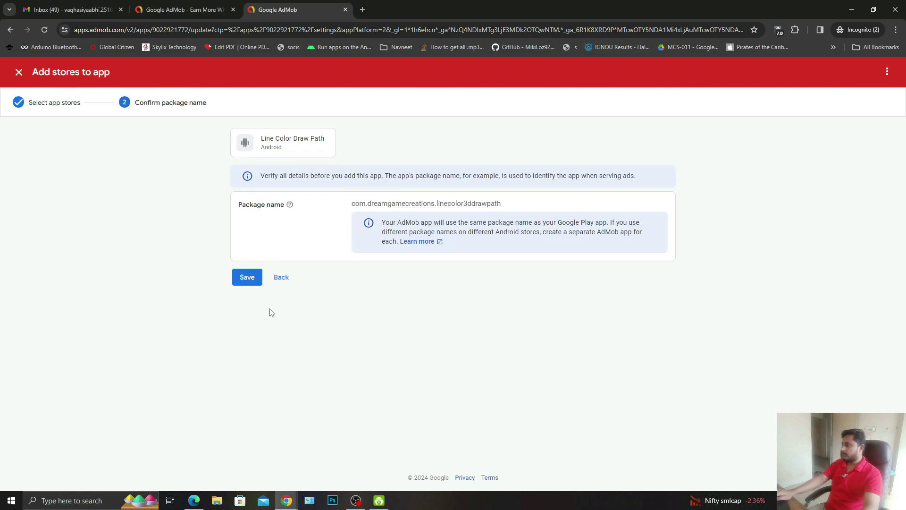
pyautogui.click(245, 280)
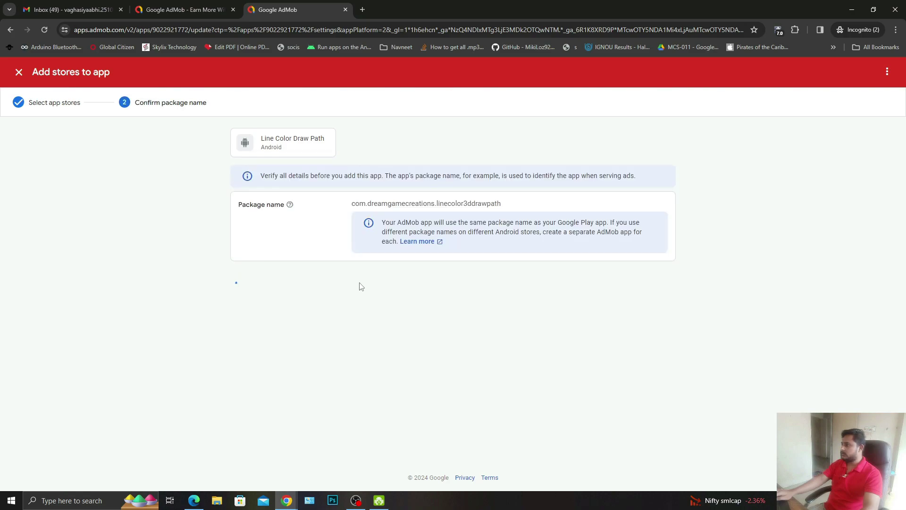
pyautogui.click(238, 286)
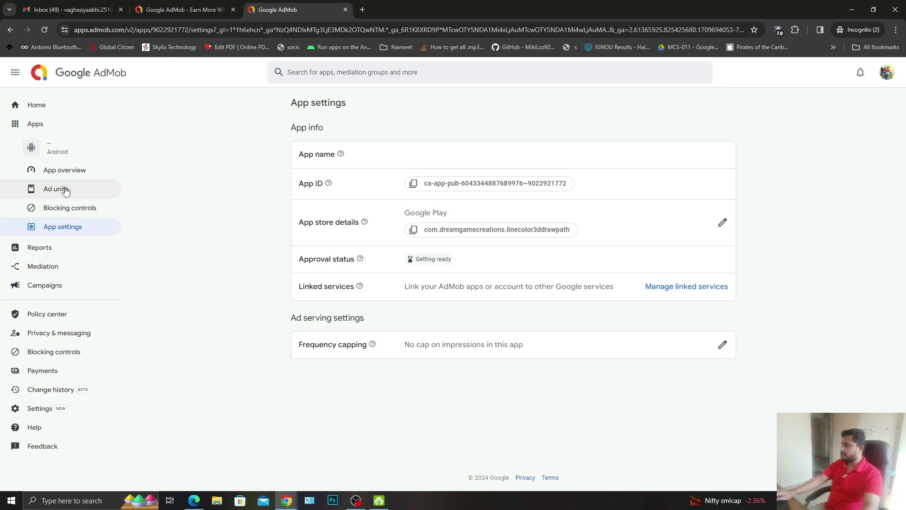
# Step: Reload the App overview to confirm the app now shows Getting ready
pyautogui.click(61, 171)
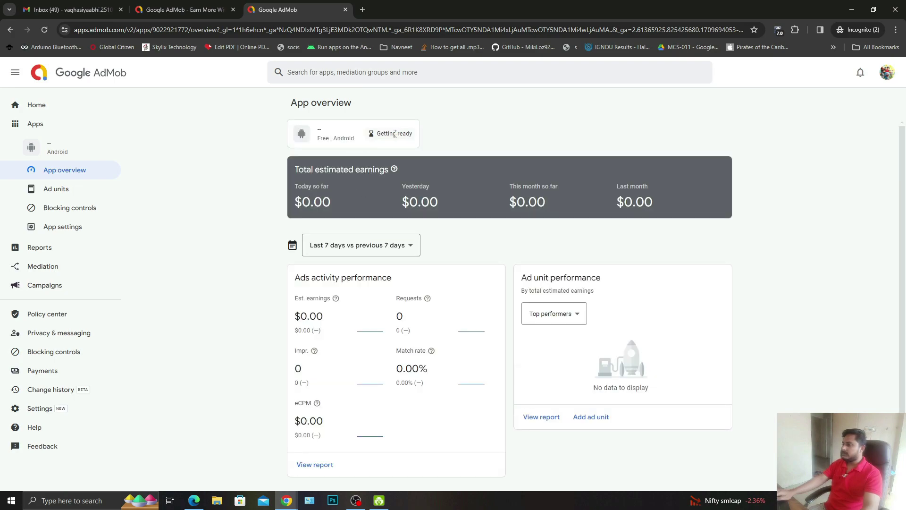
pyautogui.click(408, 132)
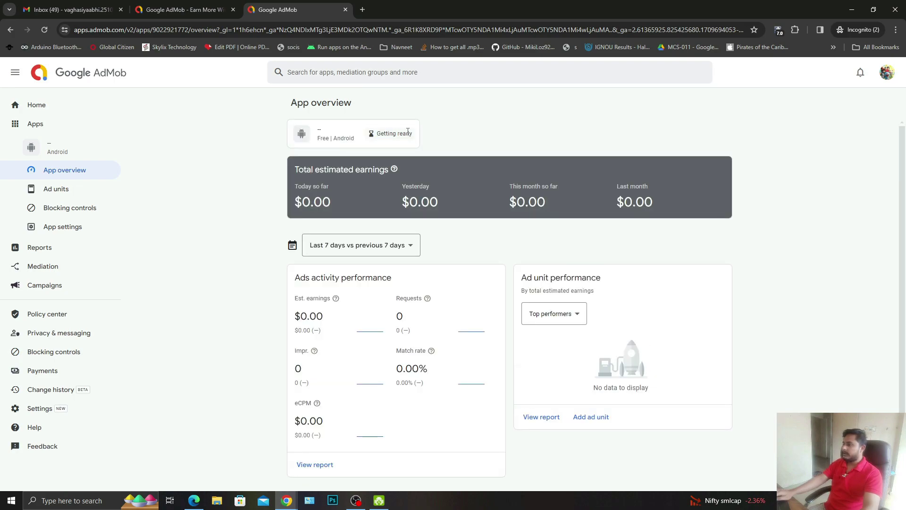
pyautogui.click(46, 30)
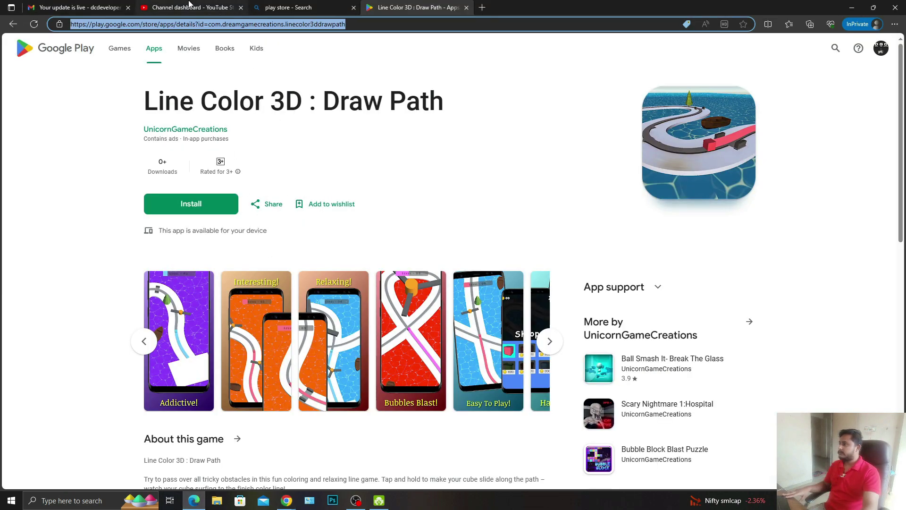
# Step: Return to the Gmail 'Your update is live' email
pyautogui.click(96, 7)
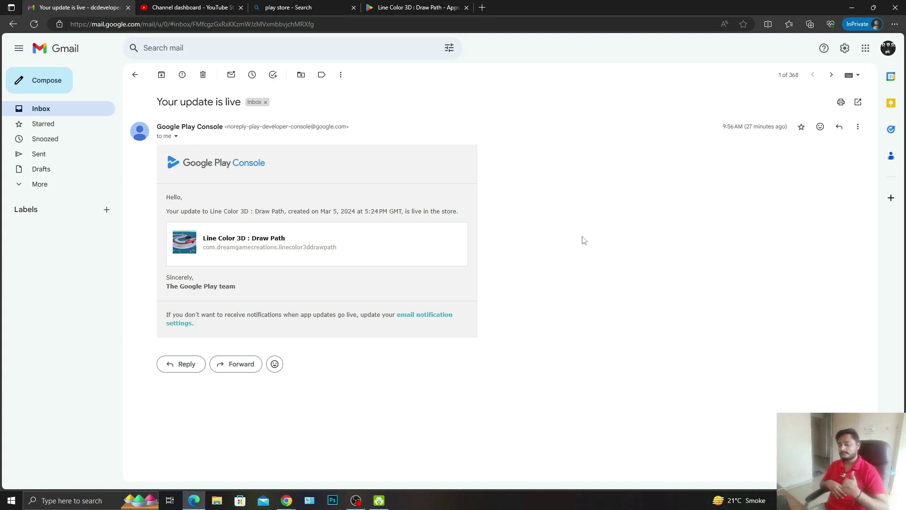
# Step: Bring OBS Studio to the front with Alt+Tab
pyautogui.hotkey('alt', 'Tab')
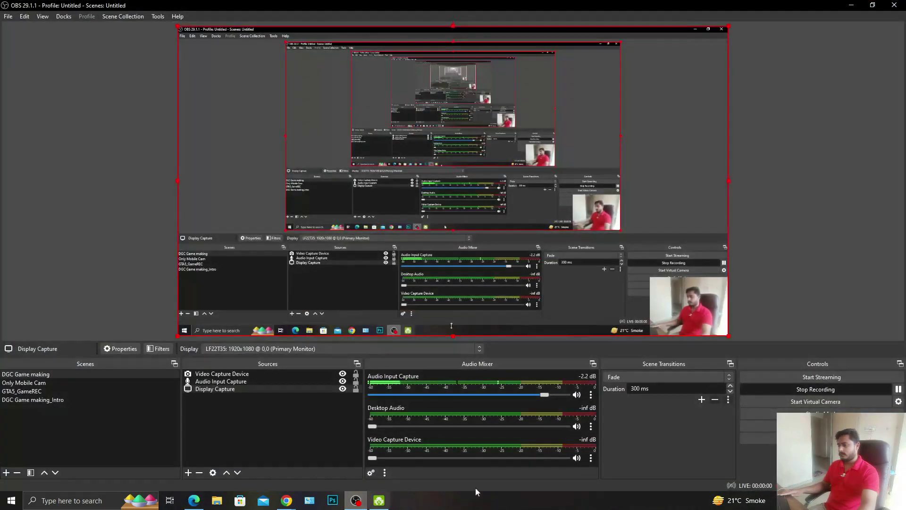